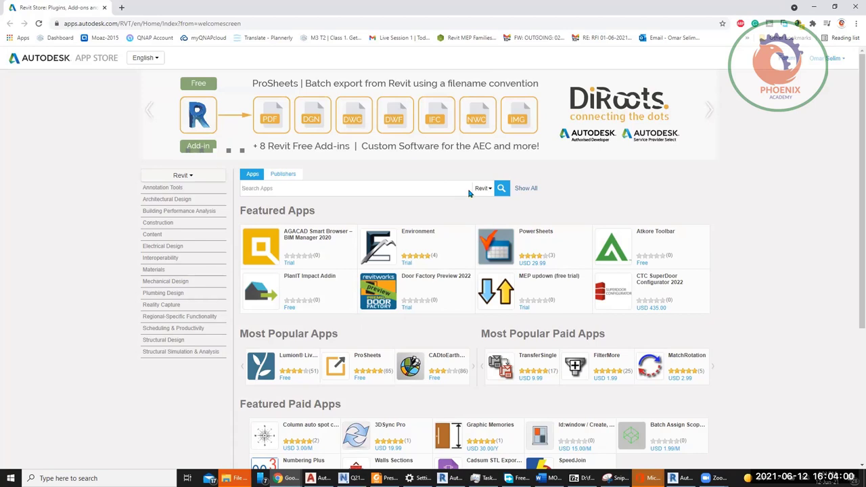
Step: List the Revit apps and filter them to free apps in the Architectural Design category
{"action": "left_click", "coordinate": [500, 192]}
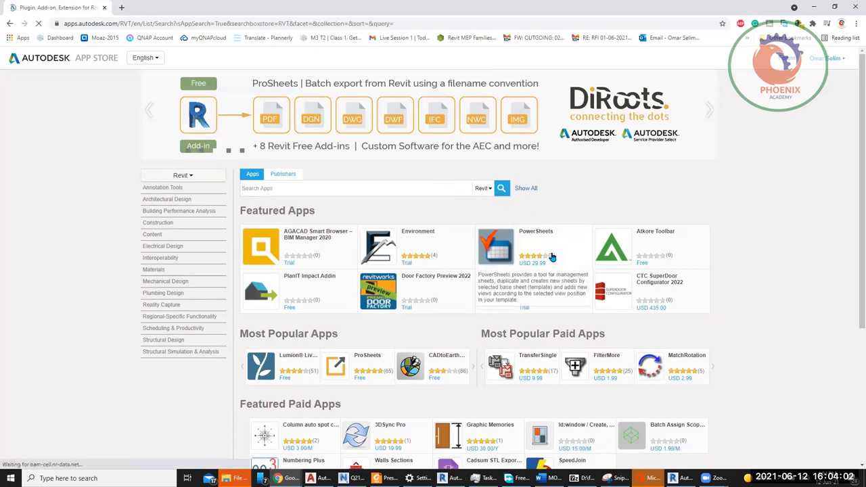
{"action": "left_click", "coordinate": [161, 228]}
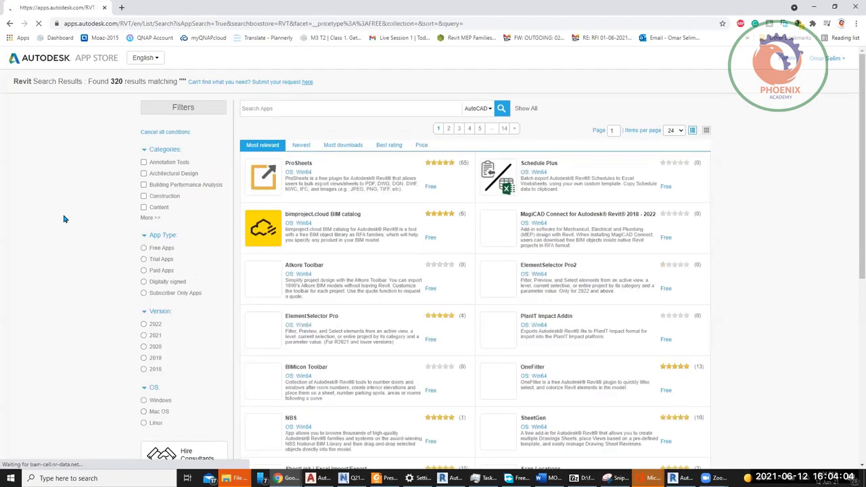
{"action": "left_click", "coordinate": [178, 180]}
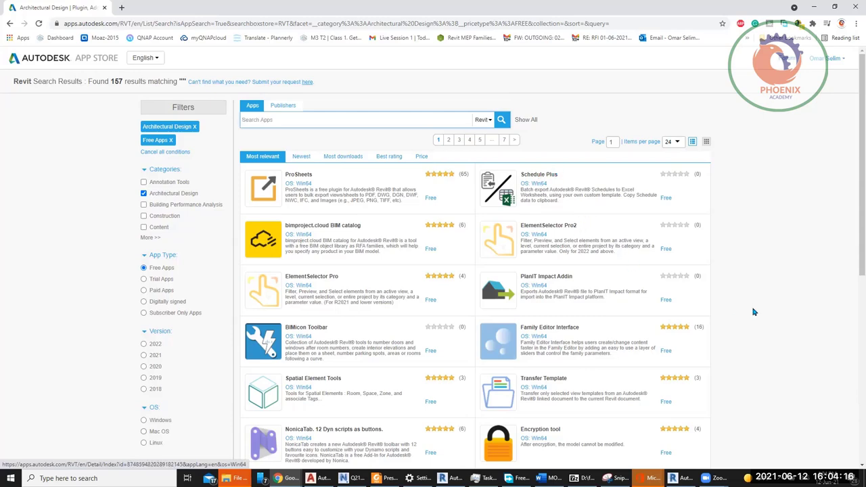
Step: Find the Room Finishing app in the filtered results and open its detail page
{"action": "scroll", "coordinate": [755, 312], "scroll_direction": "down", "scroll_amount": 2}
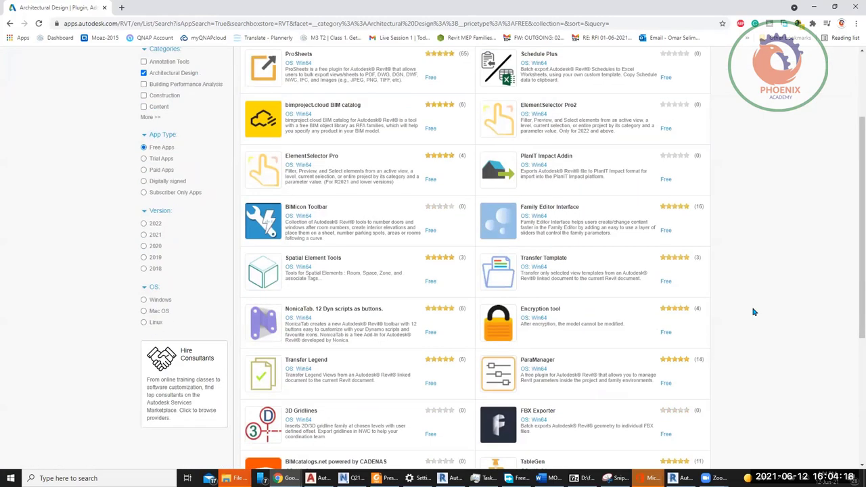
{"action": "scroll", "coordinate": [754, 312], "scroll_direction": "down", "scroll_amount": 4}
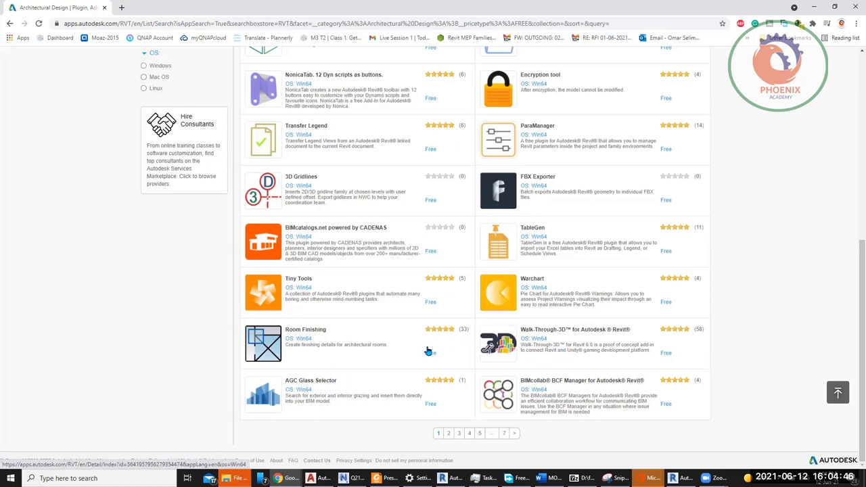
{"action": "left_click", "coordinate": [324, 331]}
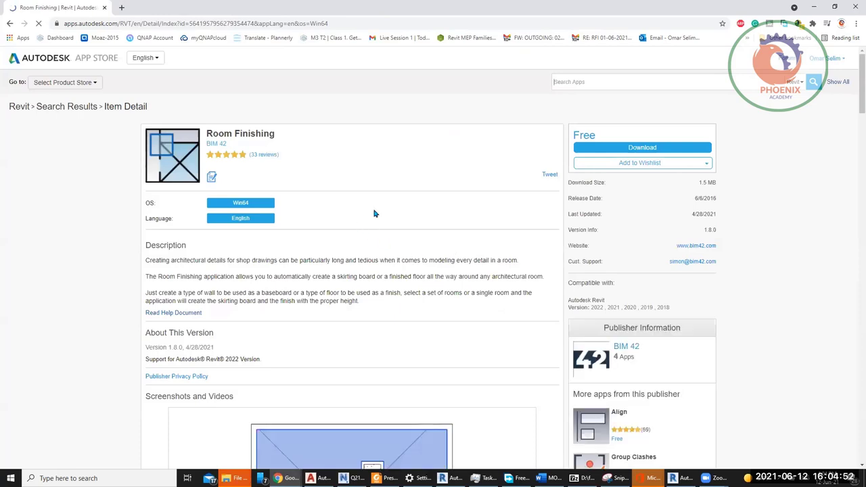
{"action": "left_click", "coordinate": [343, 25]}
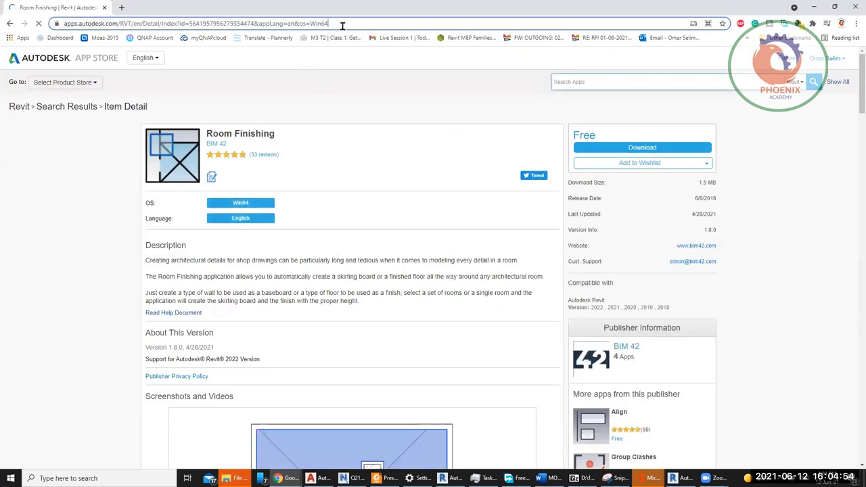
{"action": "key", "text": "BackSpace"}
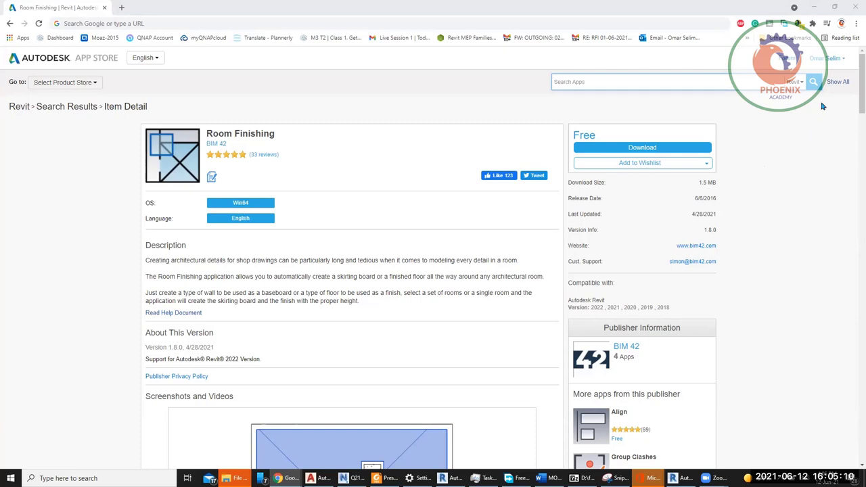
Step: Download BIM42RoomFinishing.msi to the Downloads folder, then run it to install the Room Finishing 1.8.0 plug-in
{"action": "left_click", "coordinate": [629, 146]}
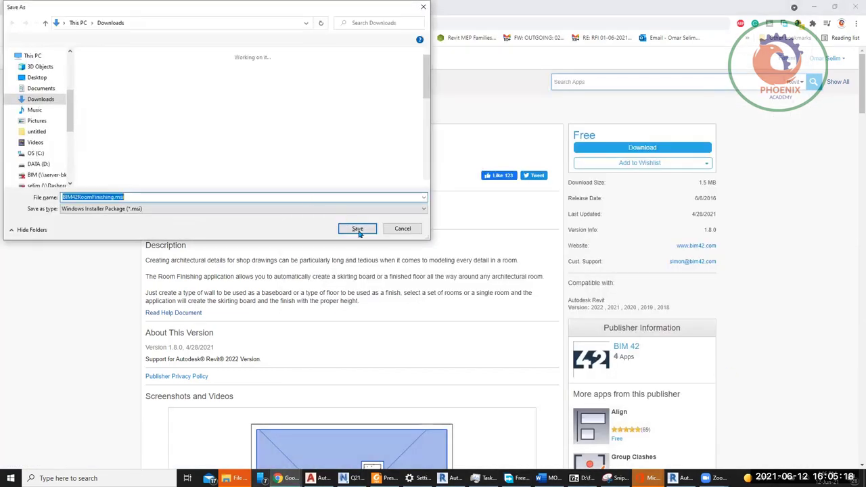
{"action": "left_click", "coordinate": [357, 229]}
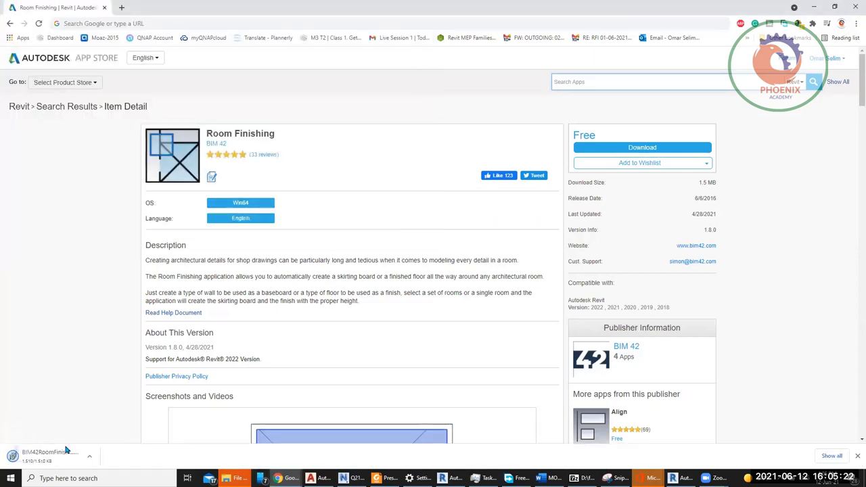
{"action": "left_click", "coordinate": [67, 450]}
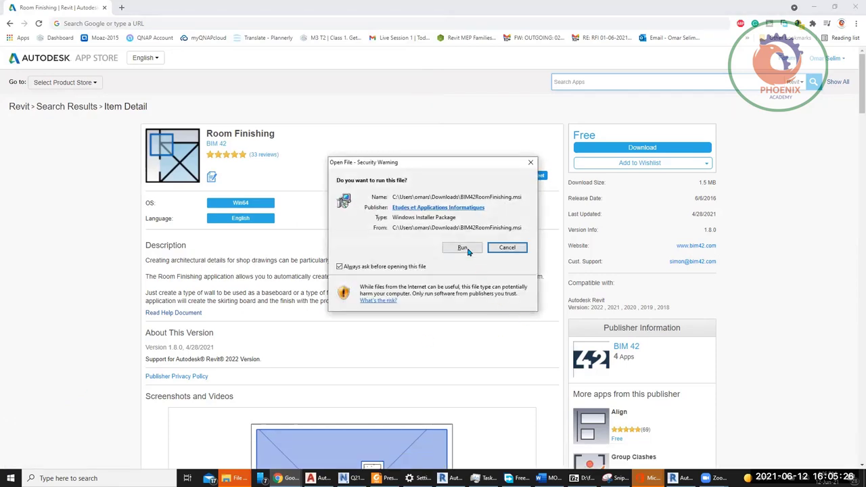
{"action": "left_click", "coordinate": [465, 248]}
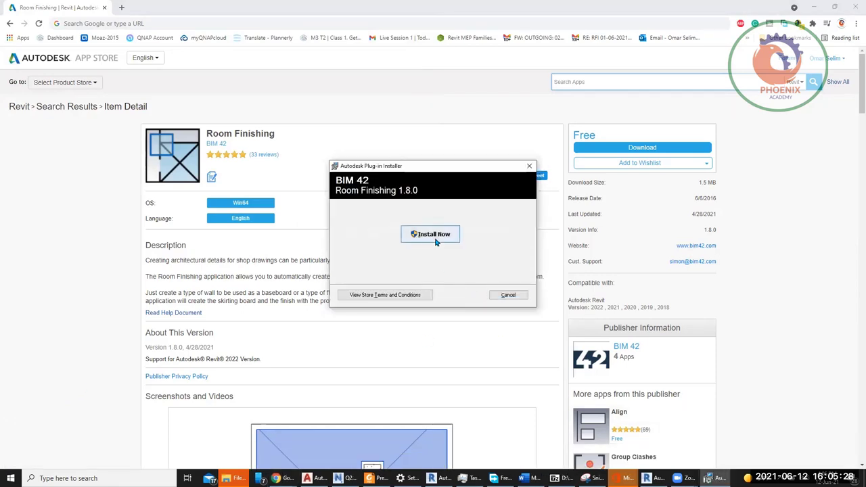
{"action": "left_click", "coordinate": [435, 235]}
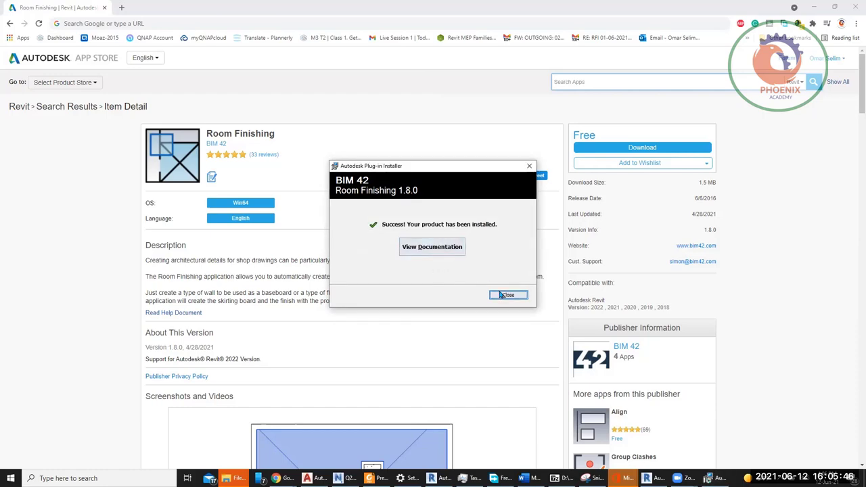
{"action": "left_click", "coordinate": [504, 293]}
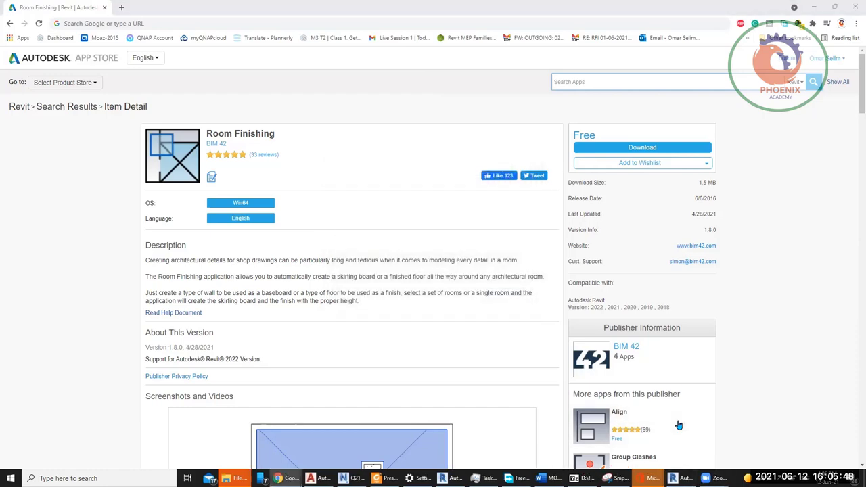
Step: Switch to the Autodesk Revit 2018 start screen
{"action": "key", "text": "alt+Tab"}
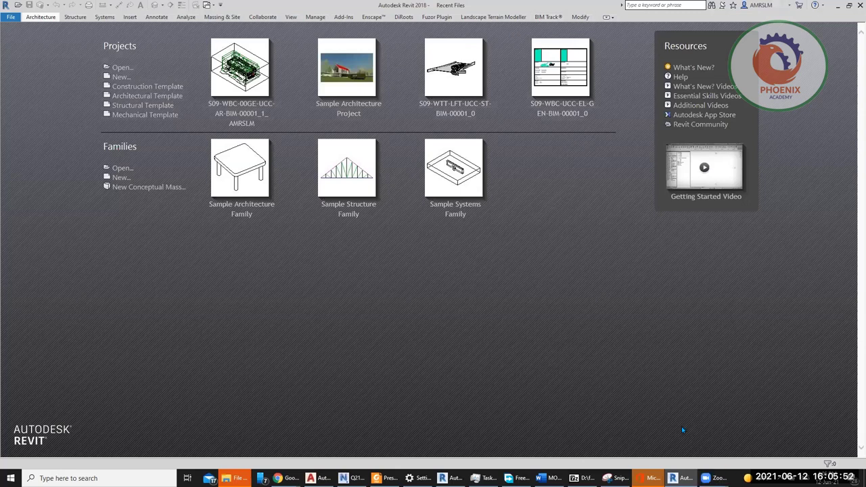
{"action": "mouse_move", "coordinate": [716, 479]}
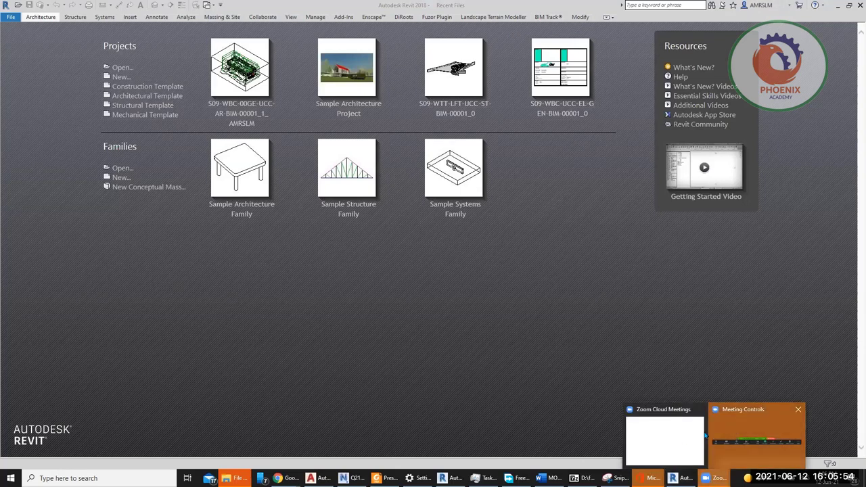
{"action": "left_click", "coordinate": [683, 440]}
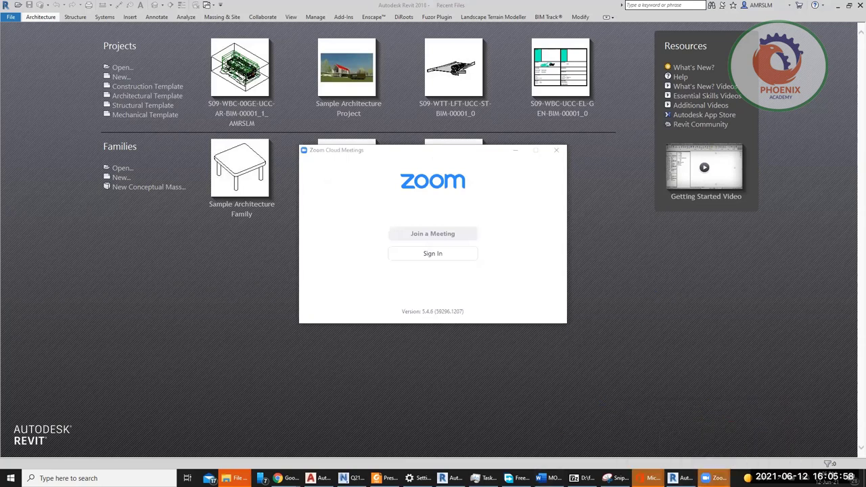
{"action": "left_click", "coordinate": [680, 478]}
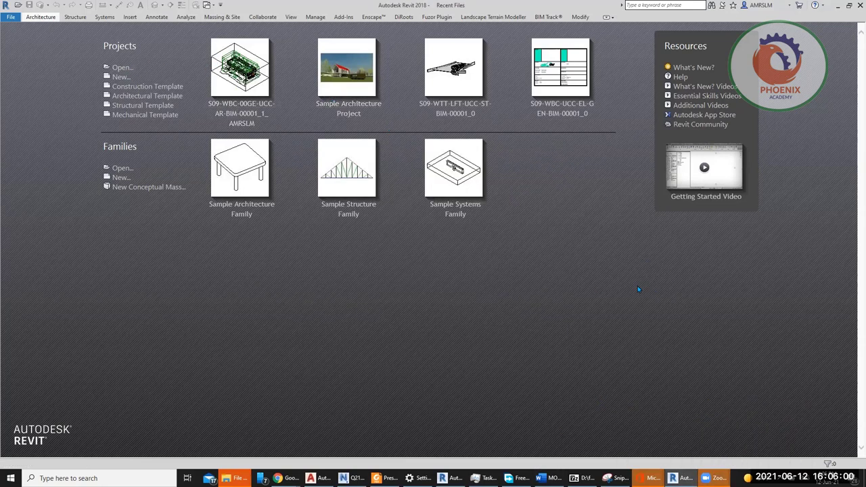
Step: Start a new project and browse the template files in the US Metric folder
{"action": "left_click", "coordinate": [120, 78]}
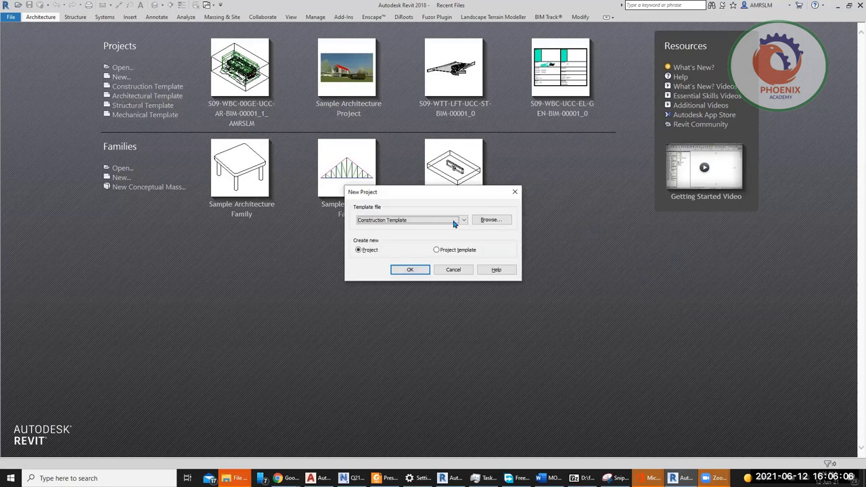
{"action": "left_click", "coordinate": [455, 221]}
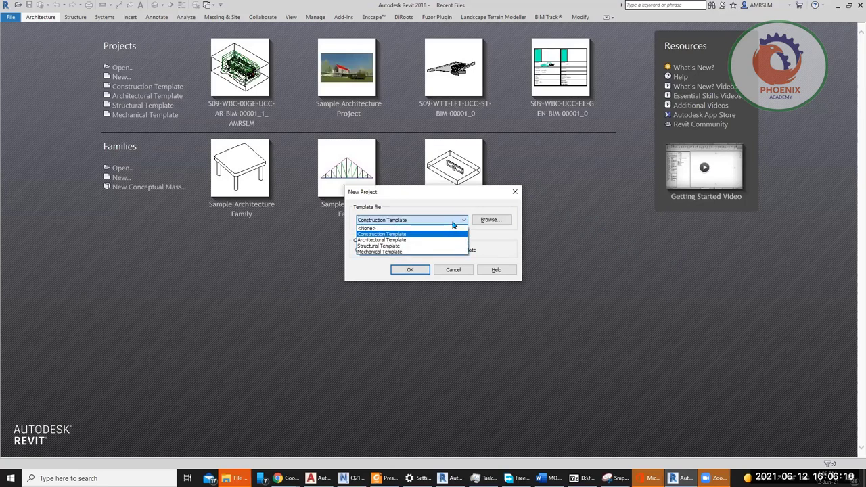
{"action": "left_click", "coordinate": [498, 222]}
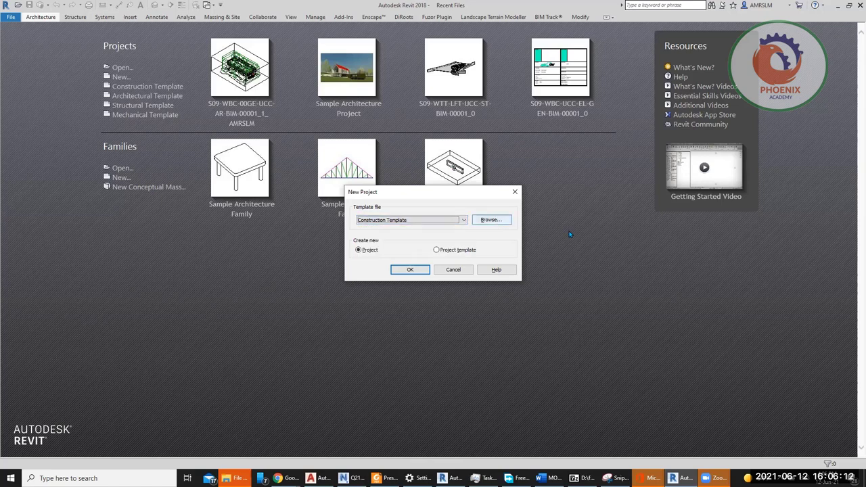
{"action": "left_click", "coordinate": [495, 221]}
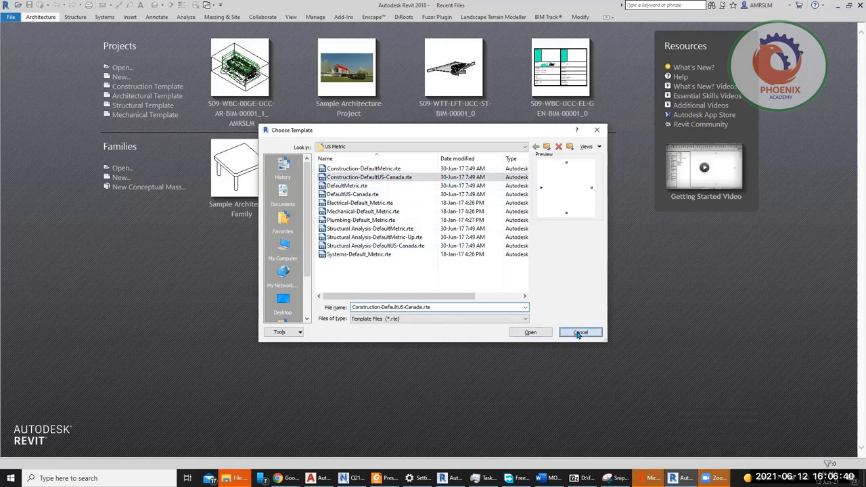
{"action": "left_click", "coordinate": [530, 331]}
Step: Create the new project from the Architectural Template
{"action": "left_click", "coordinate": [425, 218]}
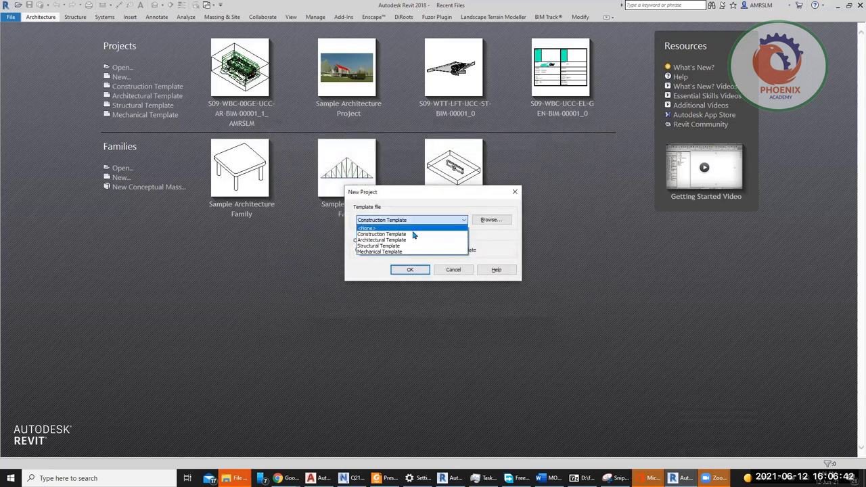
{"action": "left_click", "coordinate": [406, 240]}
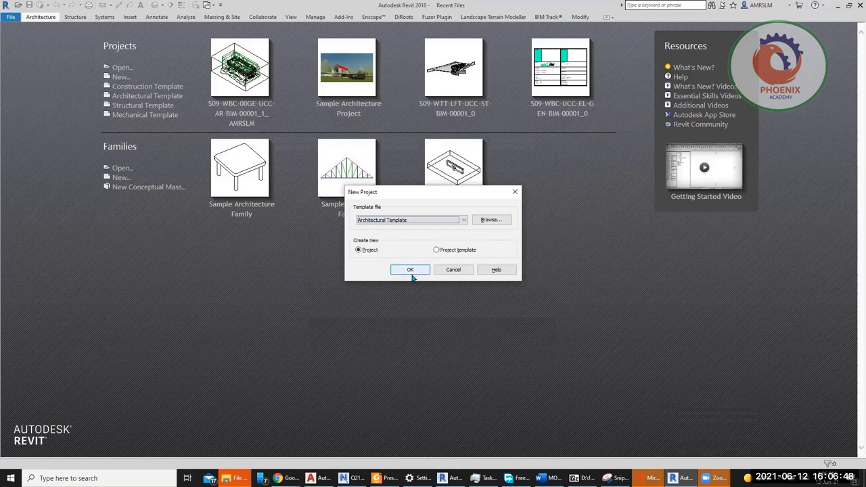
{"action": "left_click", "coordinate": [411, 270]}
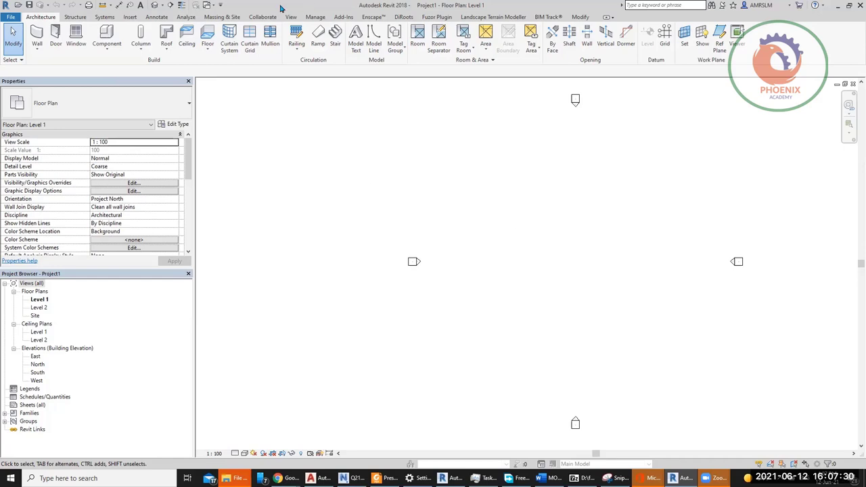
{"action": "left_click", "coordinate": [107, 18]}
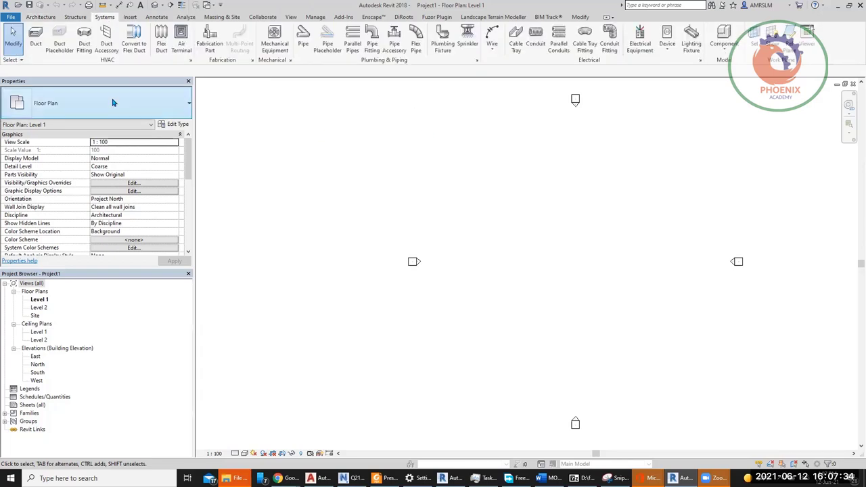
{"action": "left_click", "coordinate": [35, 42]}
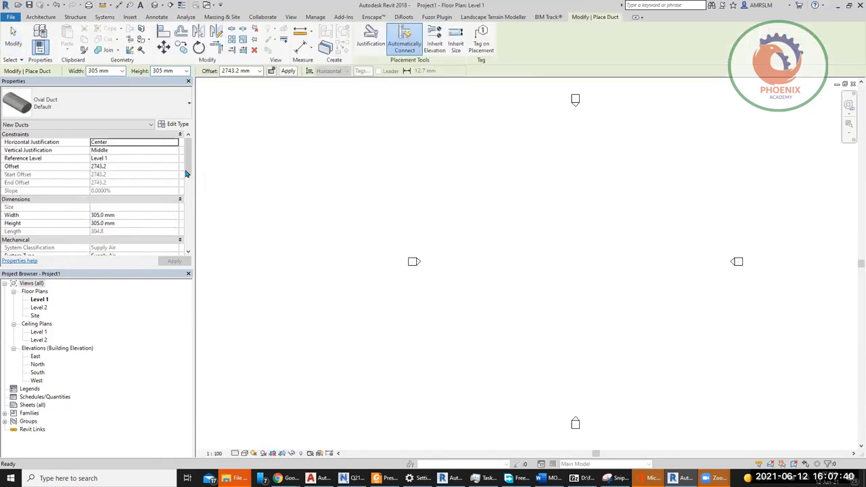
{"action": "key", "text": "Escape"}
{"action": "key", "text": "Escape"}
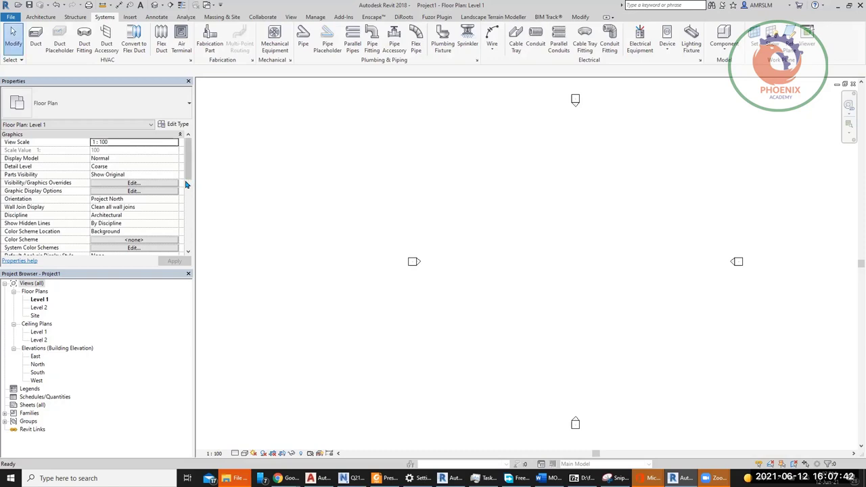
Step: Set the Level 1 floor plan's discipline to Mechanical
{"action": "left_click", "coordinate": [174, 217]}
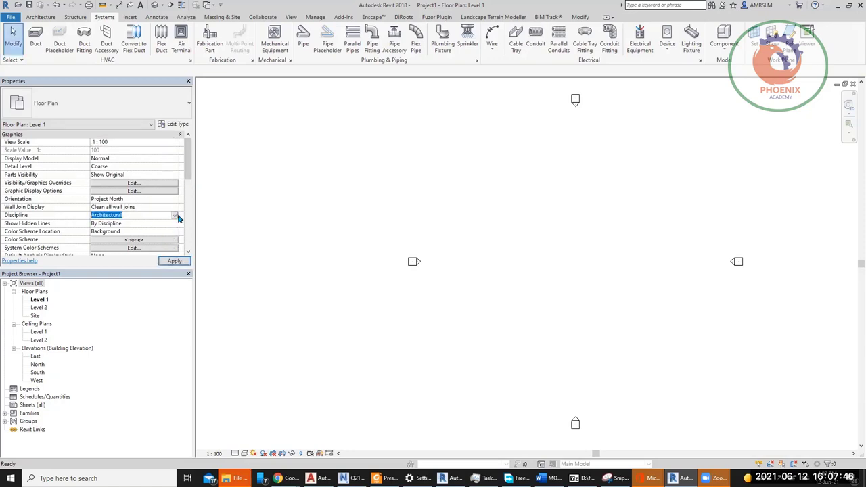
{"action": "left_click", "coordinate": [175, 216]}
{"action": "left_click", "coordinate": [105, 236]}
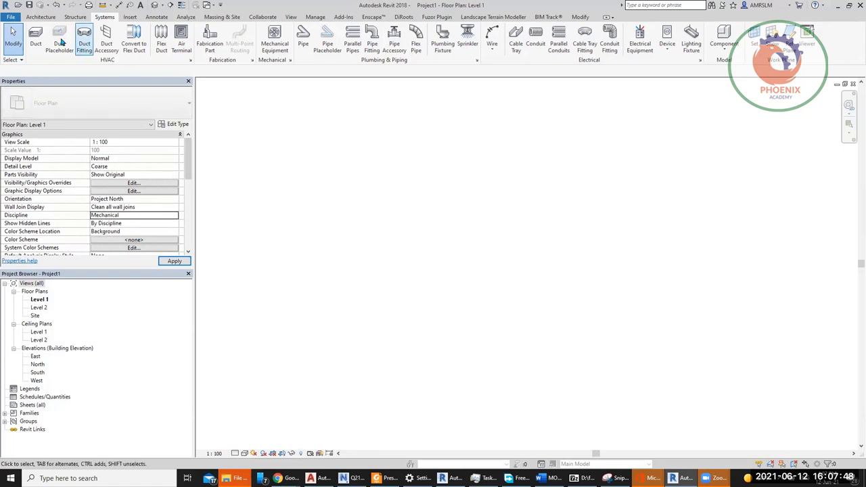
Step: Draw a vertical oval duct about 22000 mm long at a 1200 mm offset and set the view's detail level to Fine
{"action": "key", "text": "d"}
{"action": "key", "text": "t"}
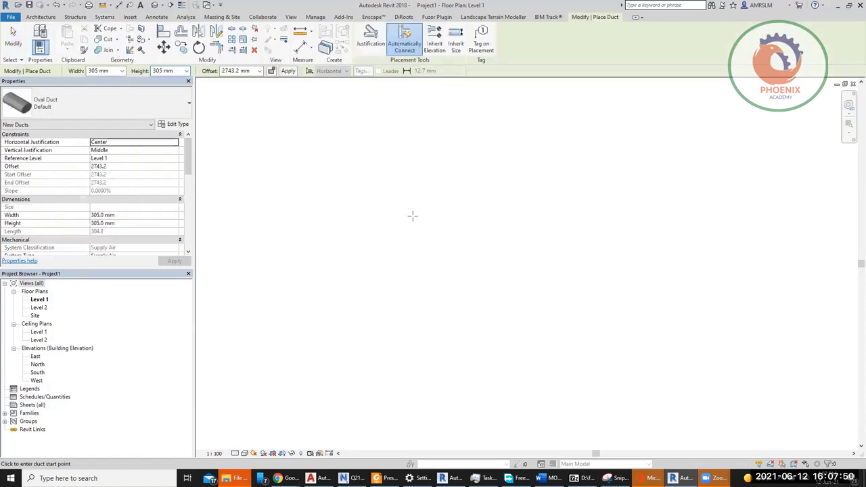
{"action": "left_click", "coordinate": [415, 277]}
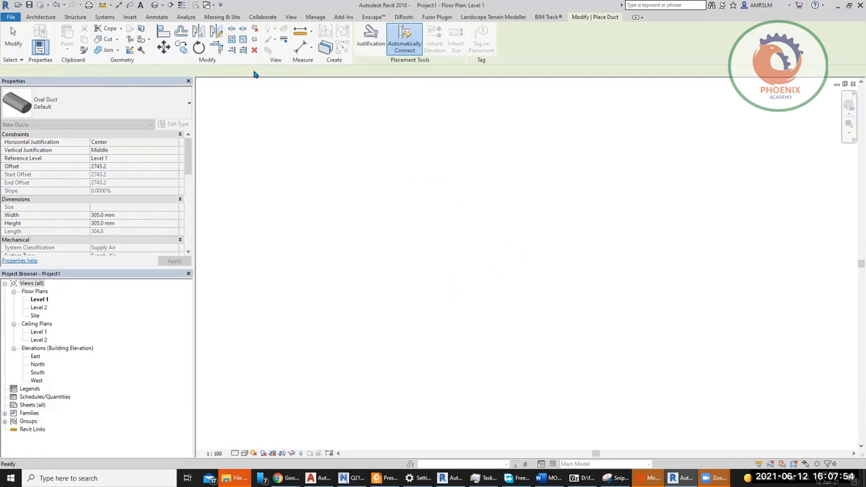
{"action": "key", "text": "Escape"}
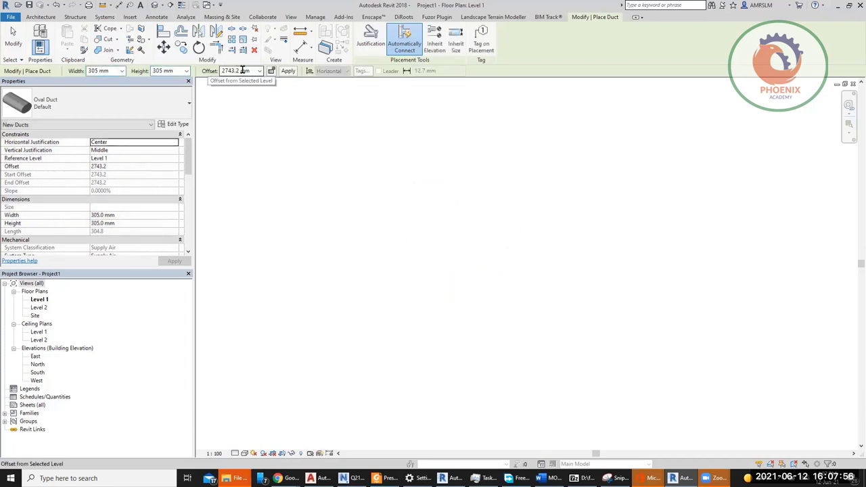
{"action": "left_click", "coordinate": [241, 70]}
{"action": "type", "text": "1200"}
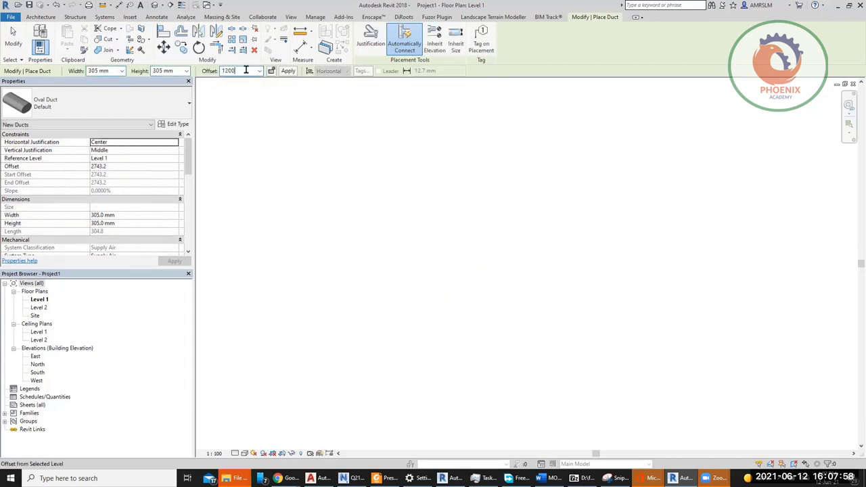
{"action": "key", "text": "Return"}
{"action": "left_click", "coordinate": [440, 188]}
{"action": "left_click", "coordinate": [442, 326]}
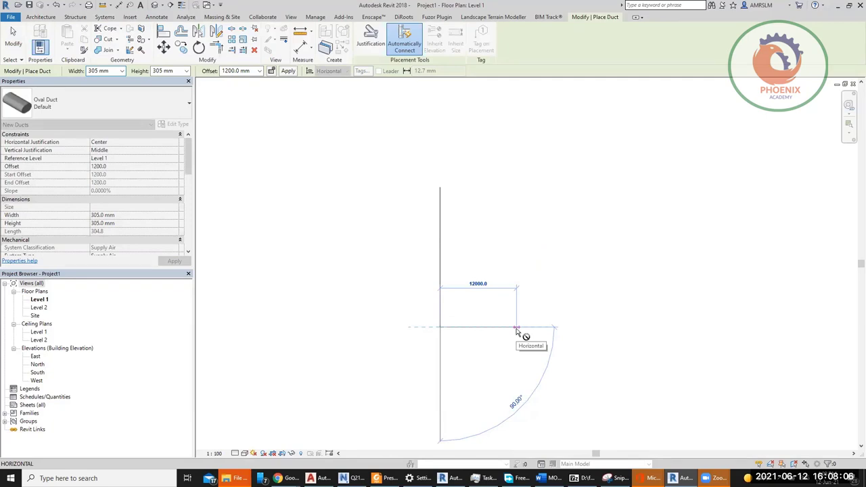
{"action": "key", "text": "Escape"}
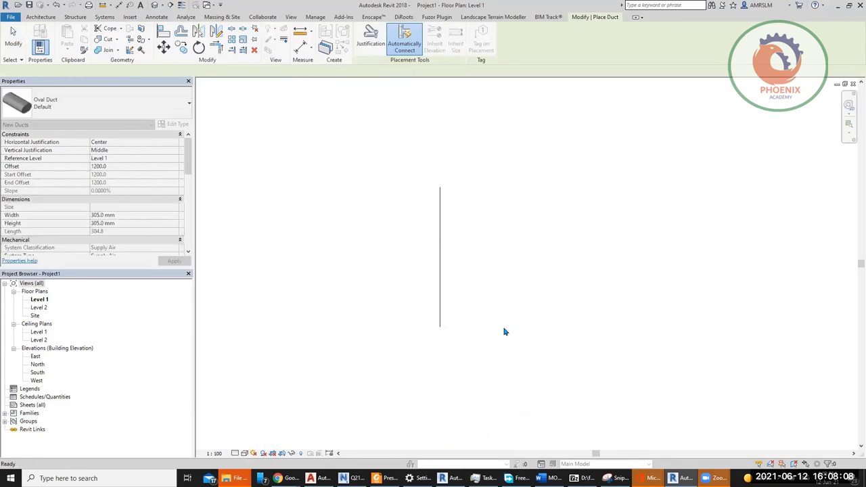
{"action": "key", "text": "Escape"}
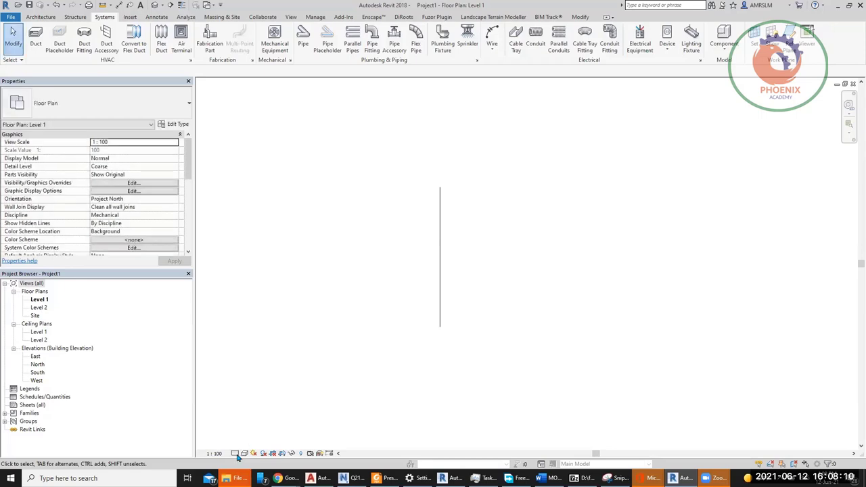
{"action": "left_click", "coordinate": [236, 454]}
{"action": "left_click", "coordinate": [247, 445]}
Step: Inspect the routing preferences in the drawn oval duct's type properties, then close them without changes
{"action": "left_click", "coordinate": [444, 276]}
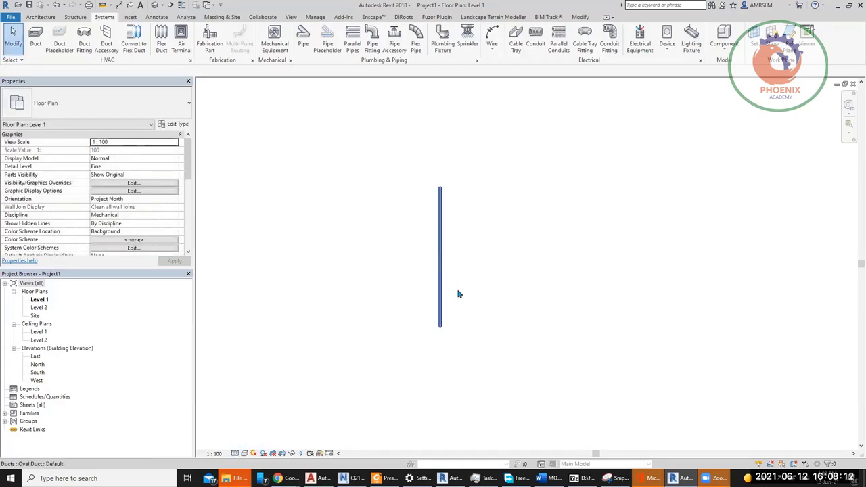
{"action": "left_click", "coordinate": [178, 126]}
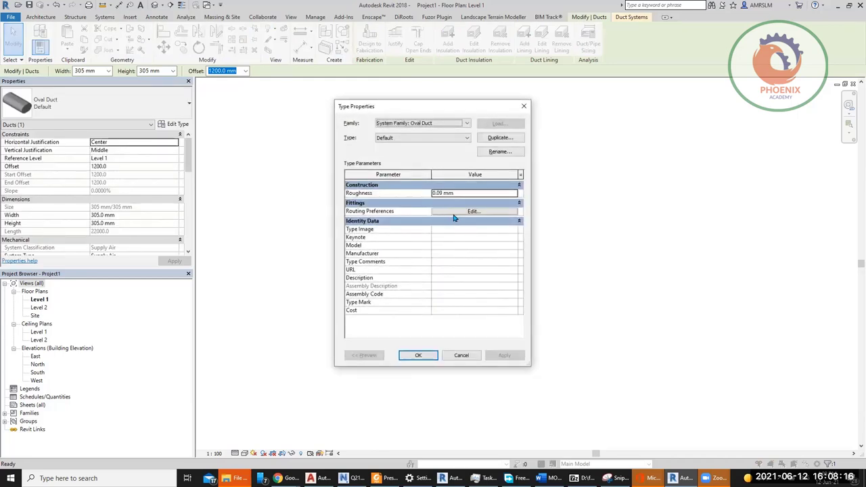
{"action": "left_click", "coordinate": [455, 211]}
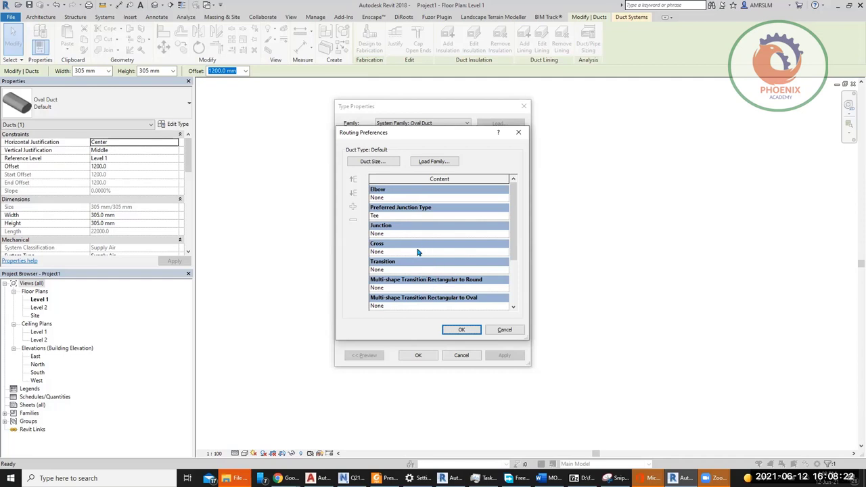
{"action": "left_click", "coordinate": [494, 329]}
{"action": "left_click", "coordinate": [461, 356]}
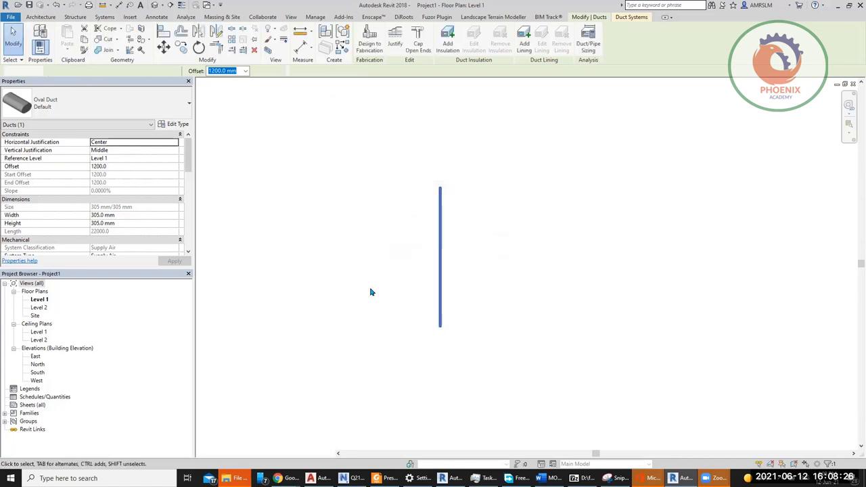
{"action": "key", "text": "Escape"}
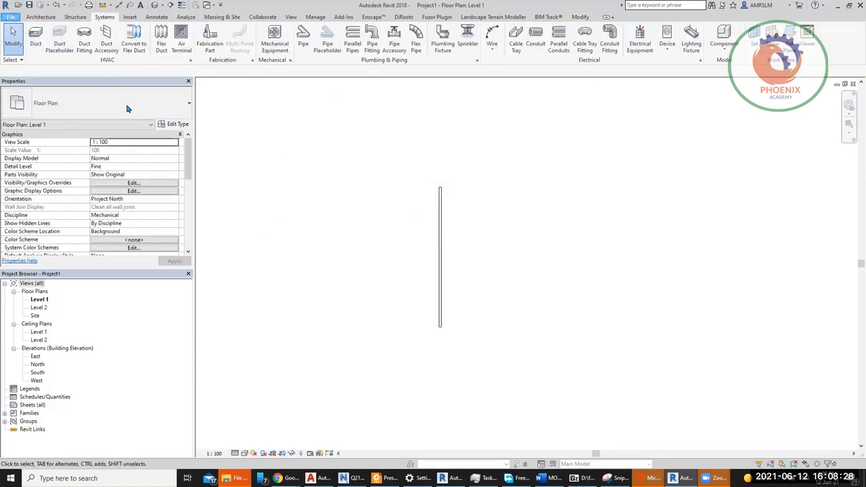
Step: Create a second new project from the structural template
{"action": "left_click", "coordinate": [10, 16]}
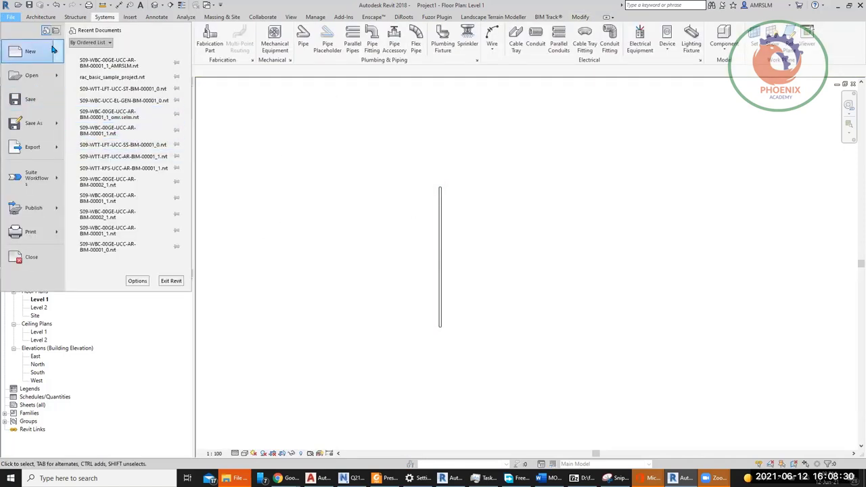
{"action": "mouse_move", "coordinate": [54, 51]}
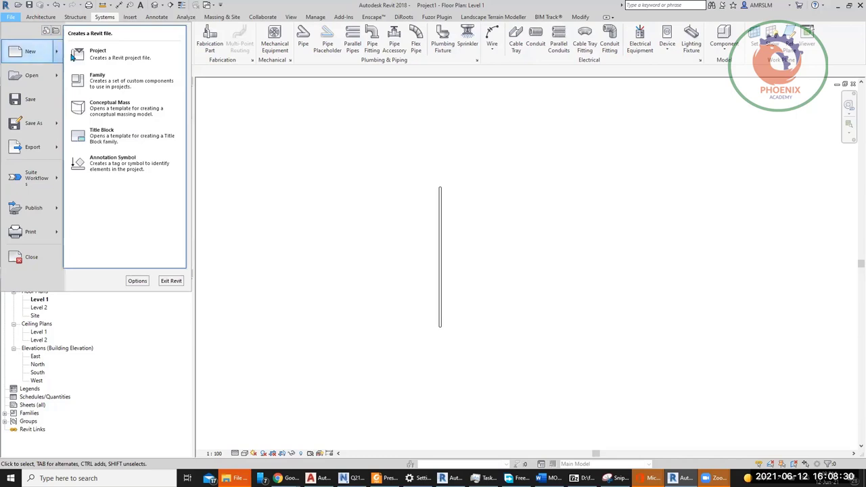
{"action": "left_click", "coordinate": [126, 59]}
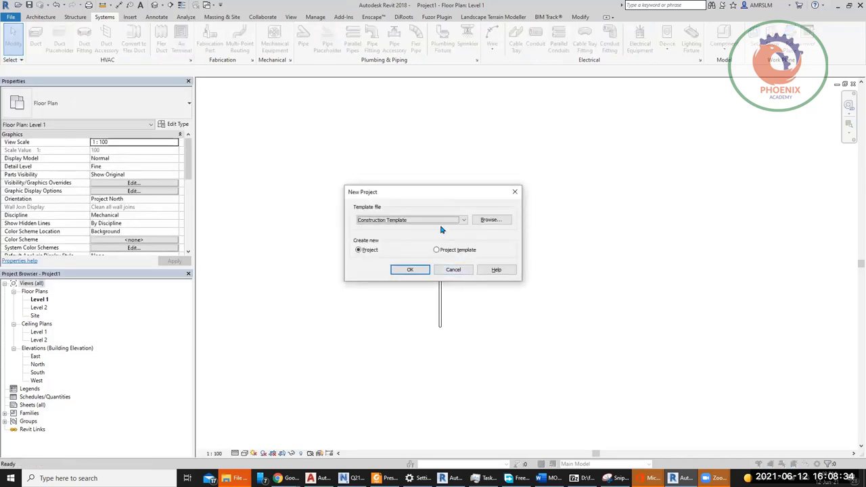
{"action": "left_click", "coordinate": [440, 221]}
{"action": "left_click", "coordinate": [420, 247]}
{"action": "left_click", "coordinate": [407, 270]}
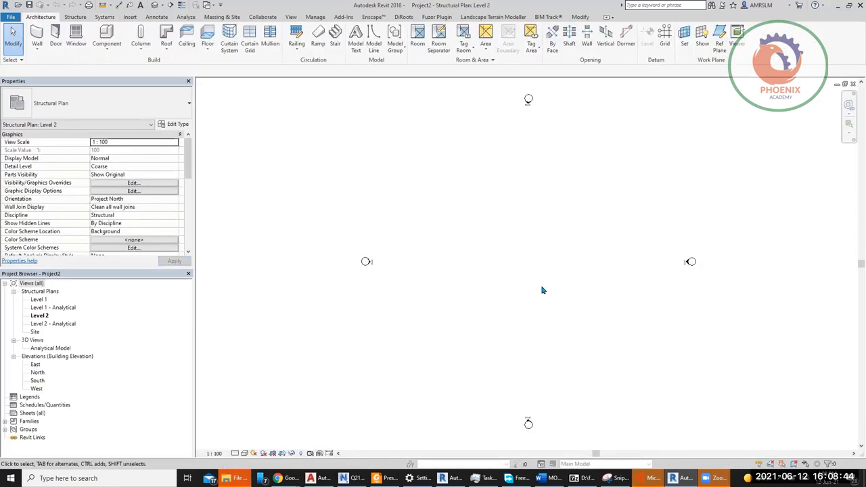
Step: Open the Level 1 - Analytical structural plan and review the structural column types available for placement
{"action": "double_click", "coordinate": [57, 308]}
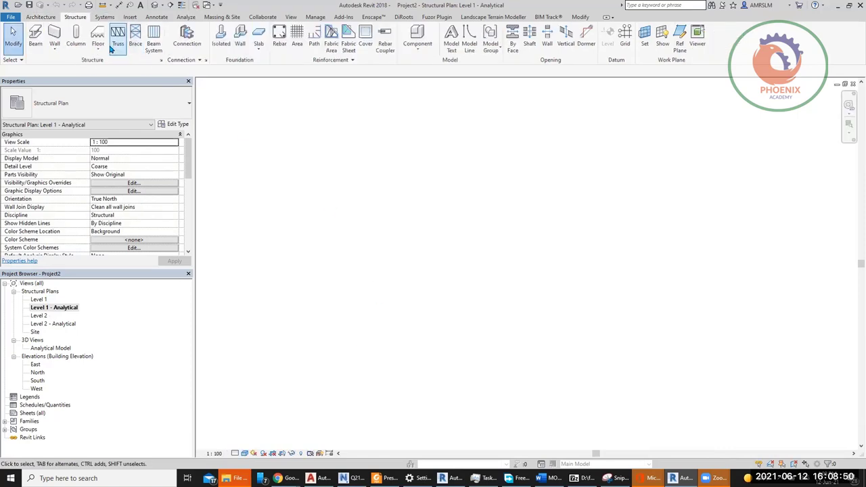
{"action": "left_click", "coordinate": [78, 46]}
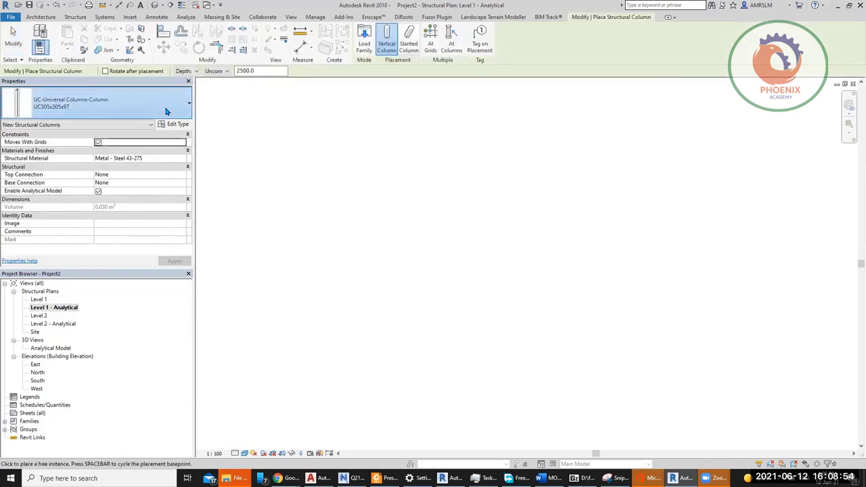
{"action": "left_click", "coordinate": [166, 103]}
{"action": "left_click", "coordinate": [536, 55]}
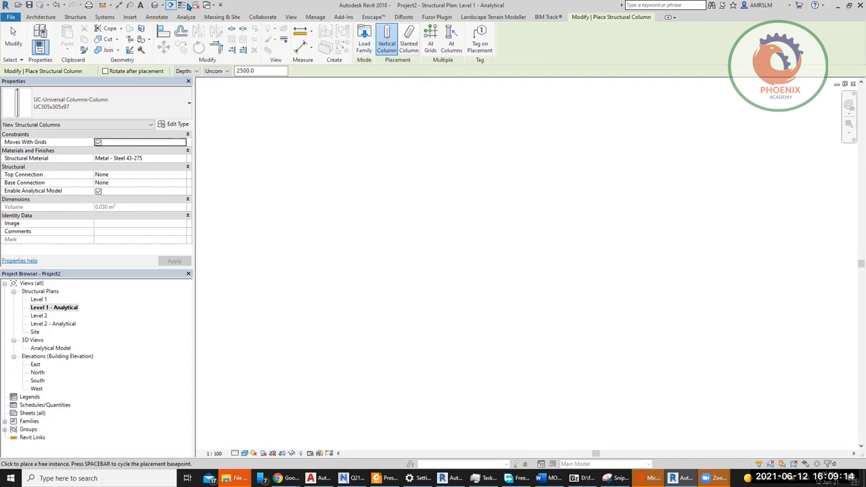
{"action": "key", "text": "Escape"}
{"action": "key", "text": "Escape"}
Step: Switch to Project1's Level 1 floor plan and open Transfer Project Standards
{"action": "left_click", "coordinate": [207, 6]}
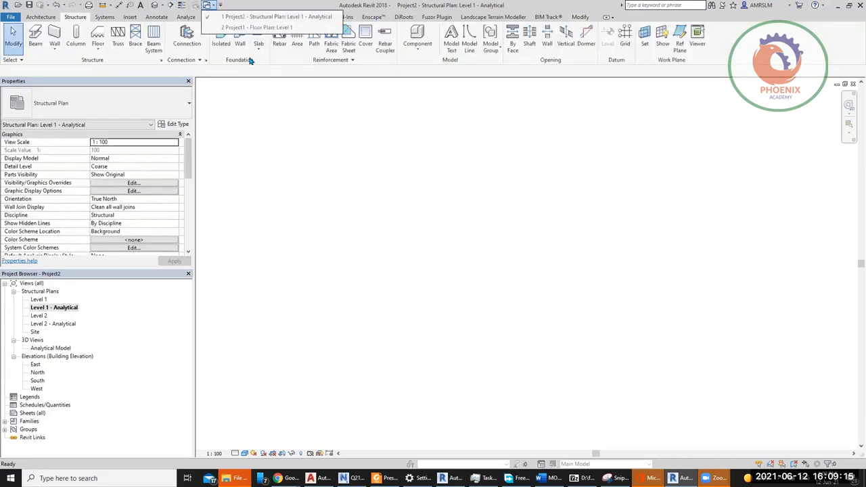
{"action": "left_click", "coordinate": [233, 28]}
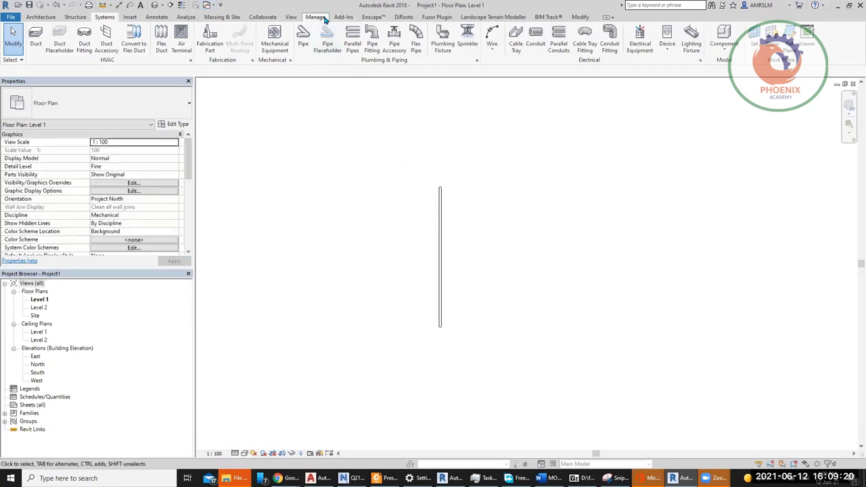
{"action": "left_click", "coordinate": [323, 19]}
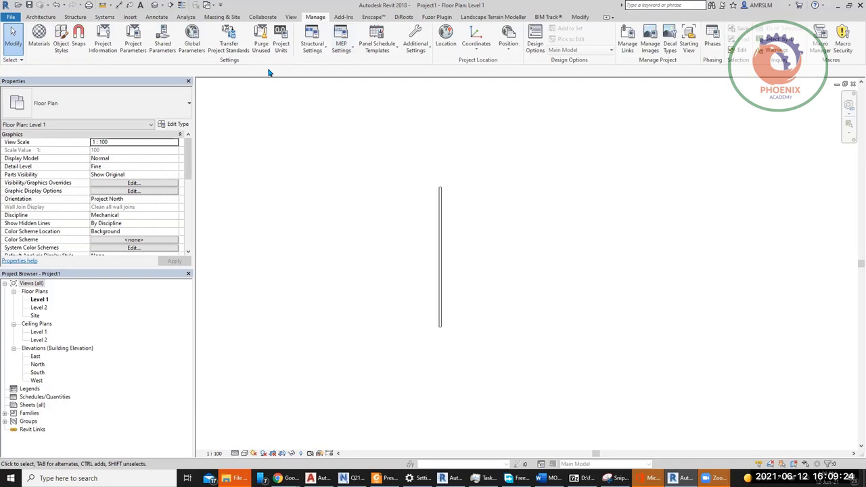
{"action": "left_click", "coordinate": [230, 47]}
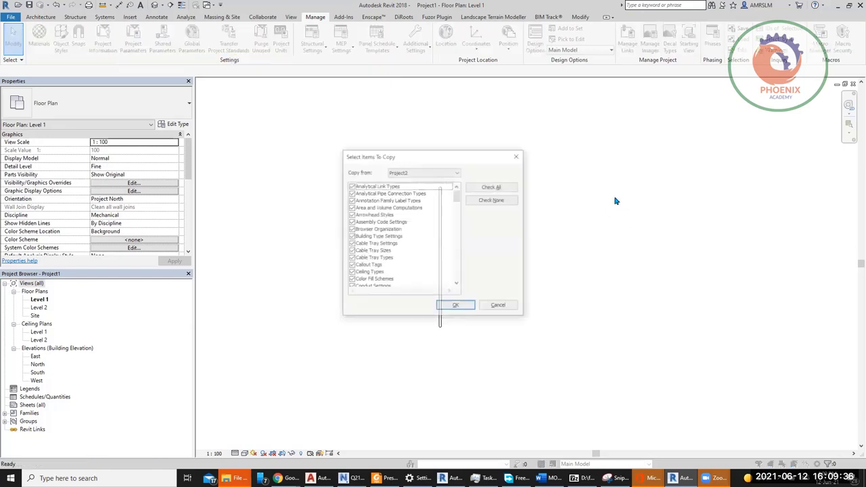
Step: Choose Project2 as the source of the standards and deselect all items to copy
{"action": "left_click", "coordinate": [427, 174]}
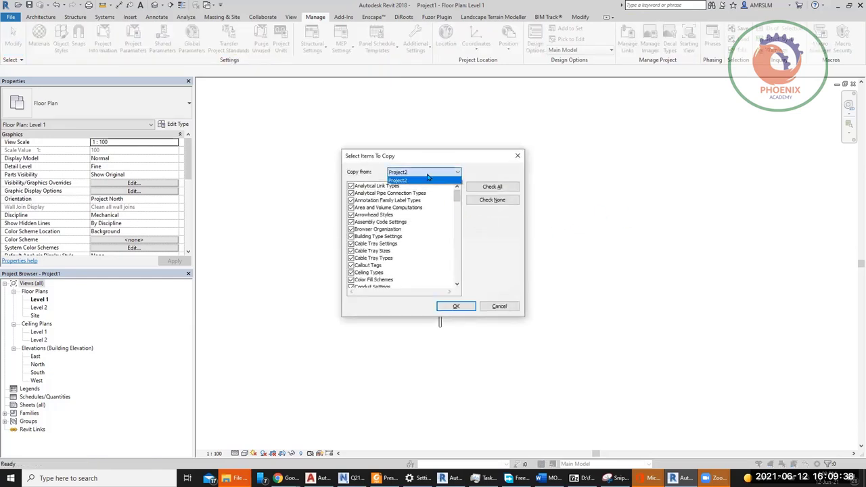
{"action": "left_click", "coordinate": [427, 176]}
{"action": "left_click", "coordinate": [427, 175]}
{"action": "left_click", "coordinate": [428, 179]}
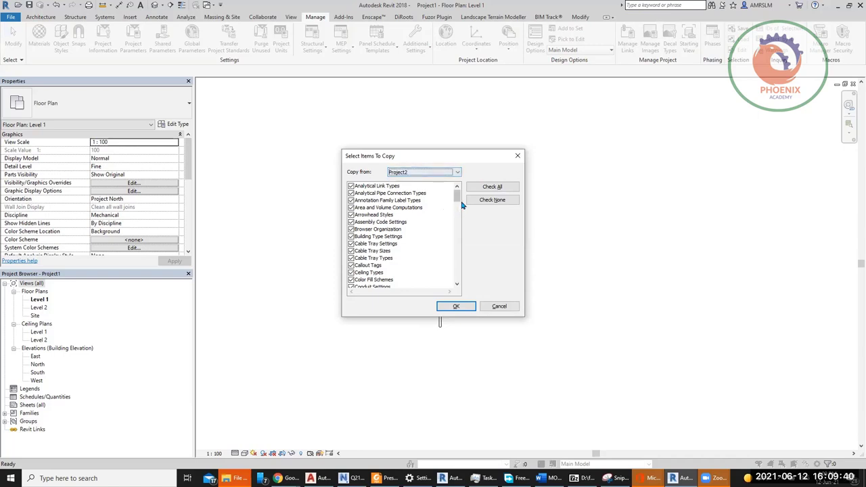
{"action": "left_click", "coordinate": [483, 200]}
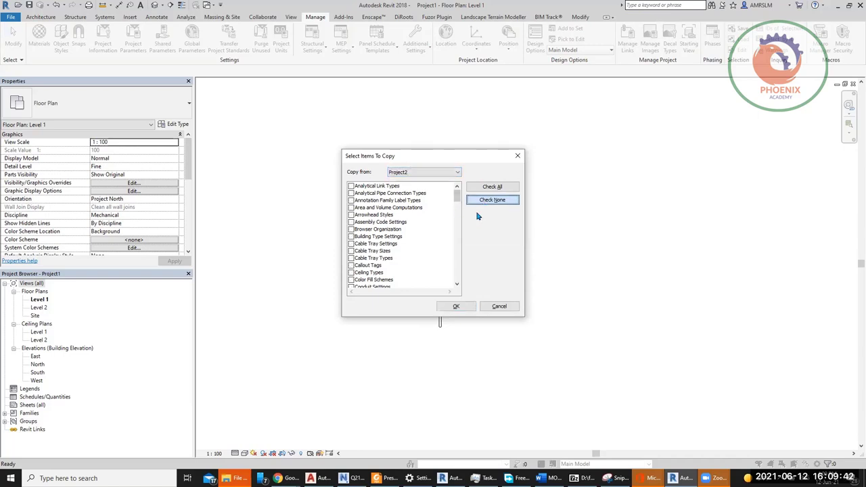
Step: Examine the list of project standards that can be copied, such as pipe, stair, wall and wire types
{"action": "scroll", "coordinate": [441, 228], "scroll_direction": "down", "scroll_amount": 20}
{"action": "left_click", "coordinate": [441, 230]}
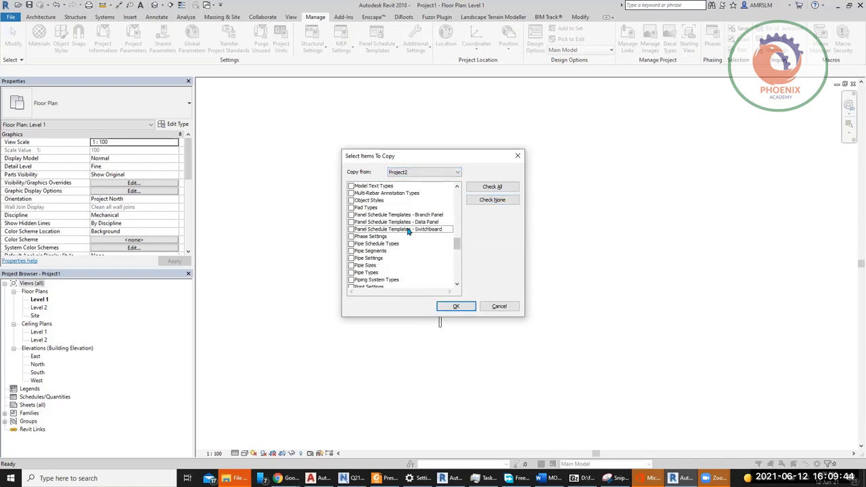
{"action": "scroll", "coordinate": [413, 233], "scroll_direction": "up", "scroll_amount": 2}
{"action": "scroll", "coordinate": [411, 236], "scroll_direction": "down", "scroll_amount": 5}
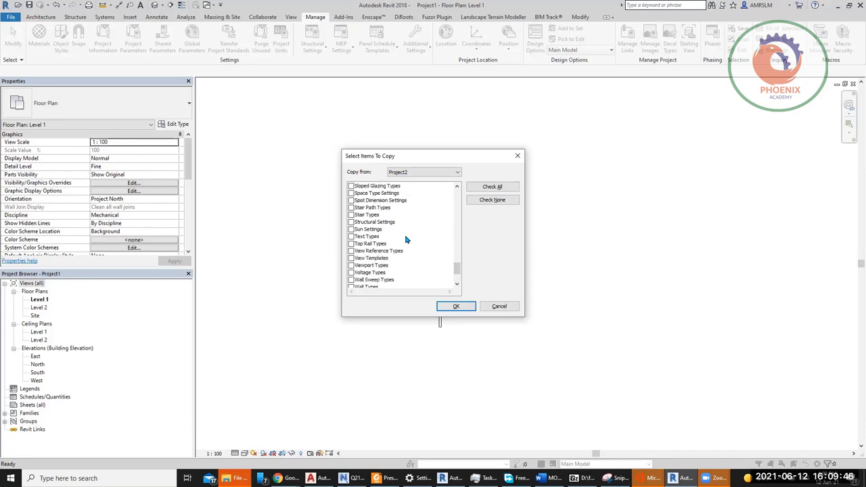
{"action": "scroll", "coordinate": [406, 240], "scroll_direction": "up", "scroll_amount": 3}
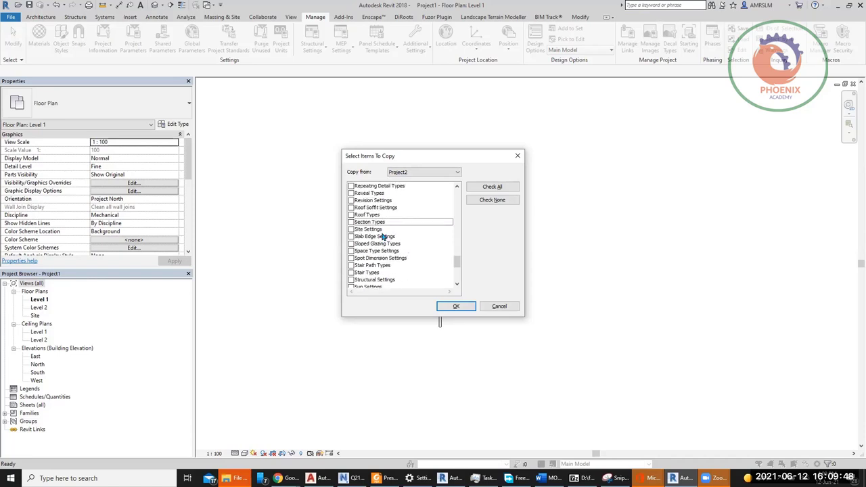
{"action": "left_click", "coordinate": [377, 238]}
{"action": "scroll", "coordinate": [410, 244], "scroll_direction": "down", "scroll_amount": 5}
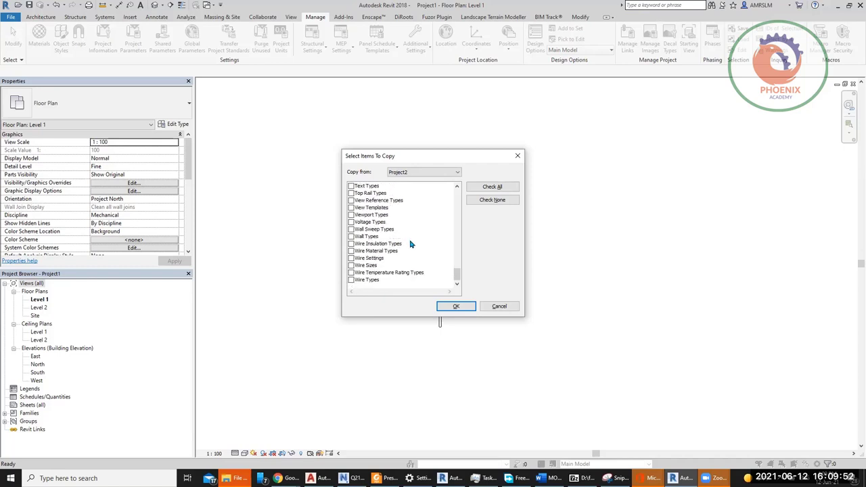
{"action": "scroll", "coordinate": [391, 246], "scroll_direction": "up", "scroll_amount": 3}
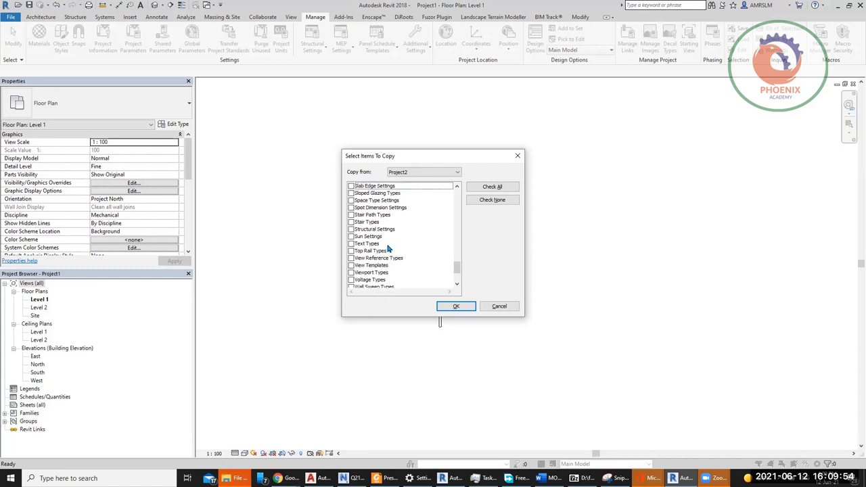
{"action": "scroll", "coordinate": [411, 251], "scroll_direction": "up", "scroll_amount": 3}
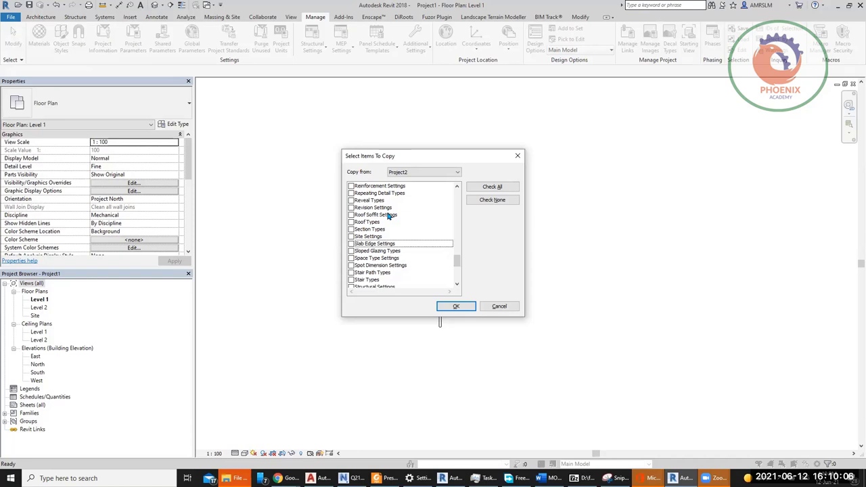
Step: Mark Filters as the item to copy and cancel the transfer
{"action": "key", "text": "f"}
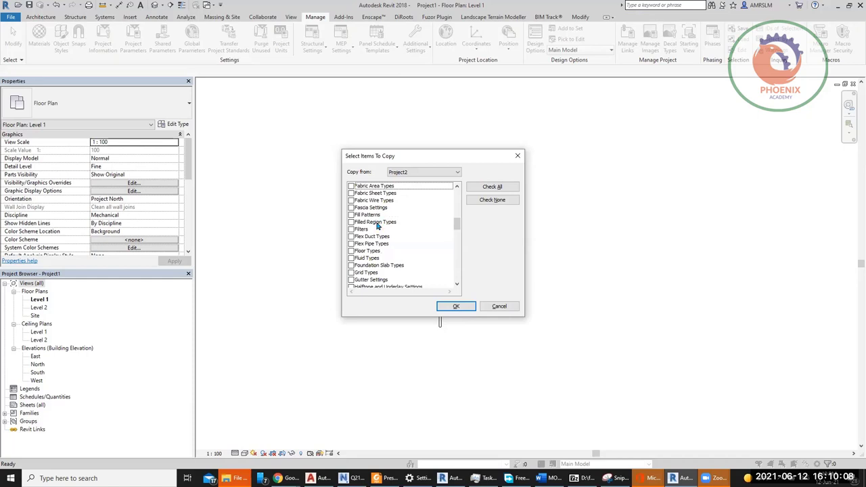
{"action": "left_click", "coordinate": [351, 229]}
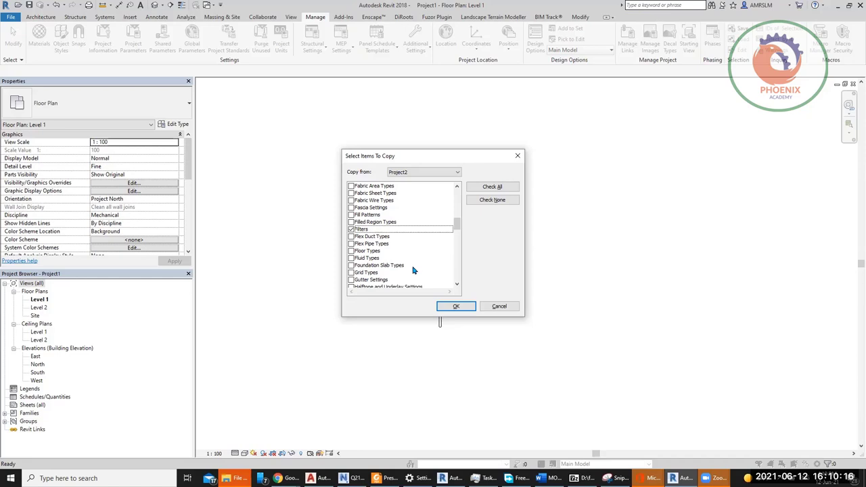
{"action": "left_click", "coordinate": [499, 307]}
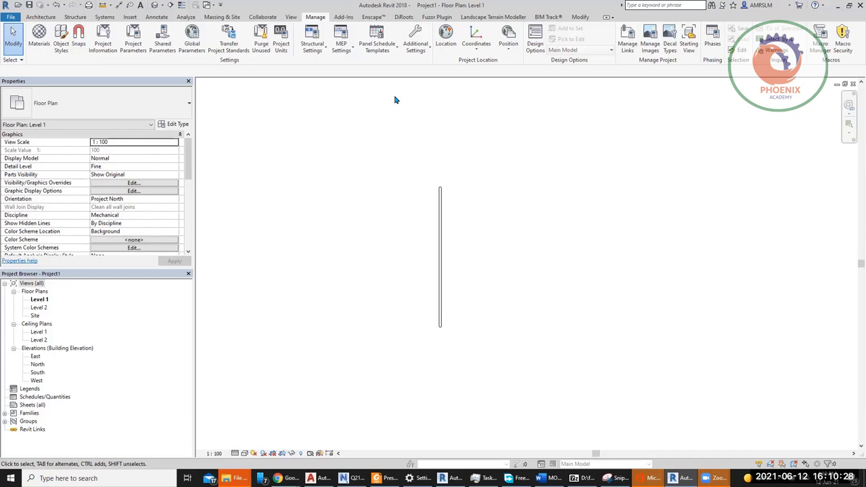
{"action": "left_click", "coordinate": [38, 398]}
{"action": "right_click", "coordinate": [34, 398]}
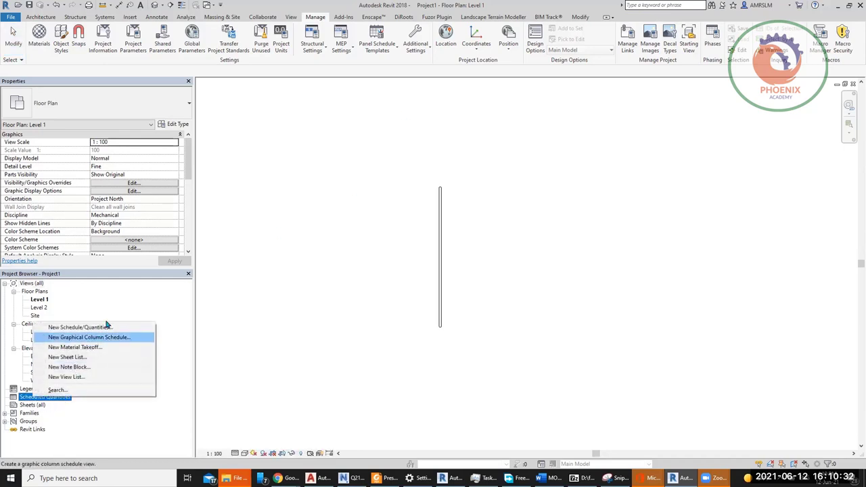
{"action": "left_click", "coordinate": [115, 330]}
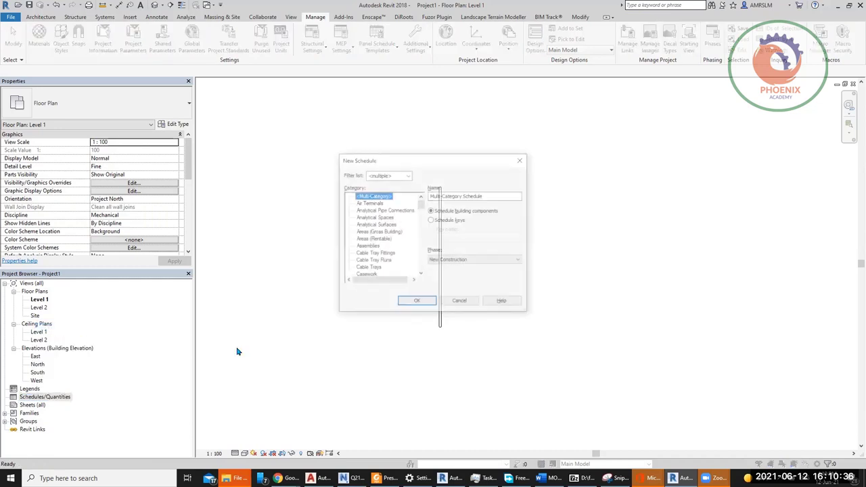
{"action": "left_click", "coordinate": [521, 159]}
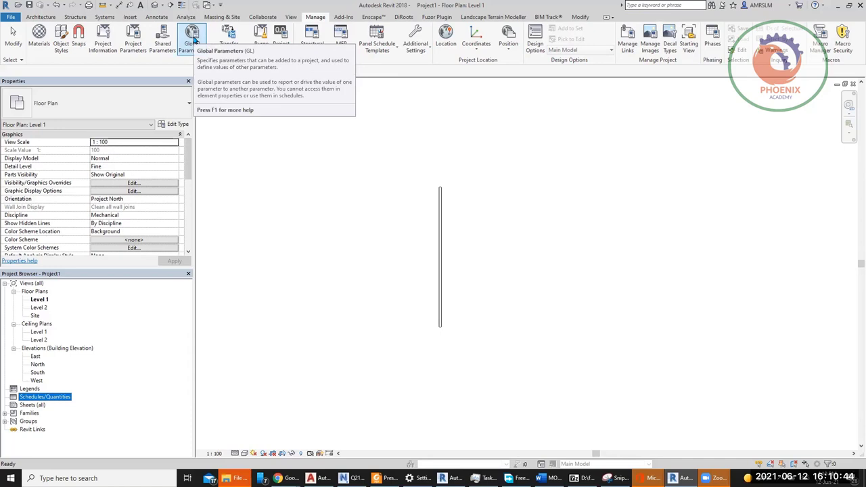
Step: Start inserting views from a file and browse the US Metric library and the Desktop for a source project
{"action": "left_click", "coordinate": [132, 19]}
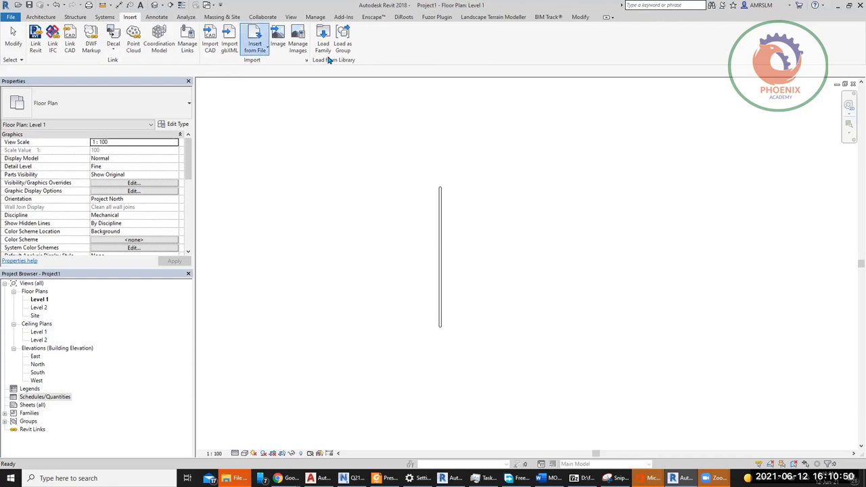
{"action": "left_click", "coordinate": [261, 48]}
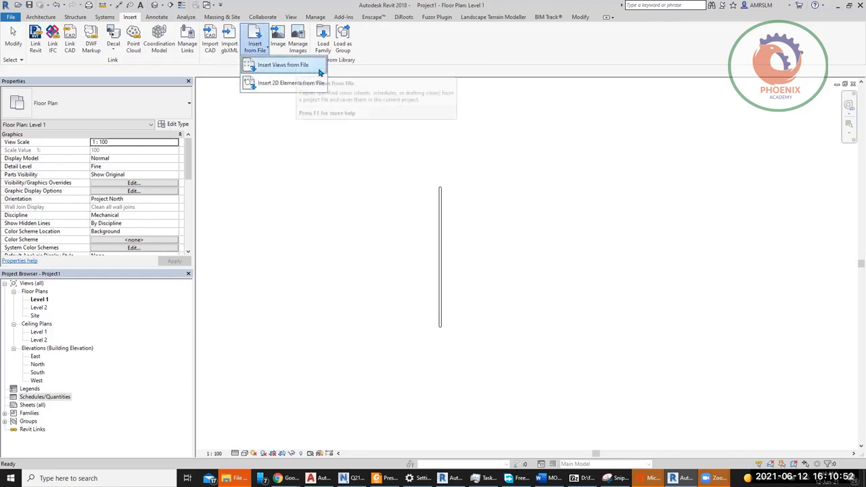
{"action": "left_click", "coordinate": [485, 129]}
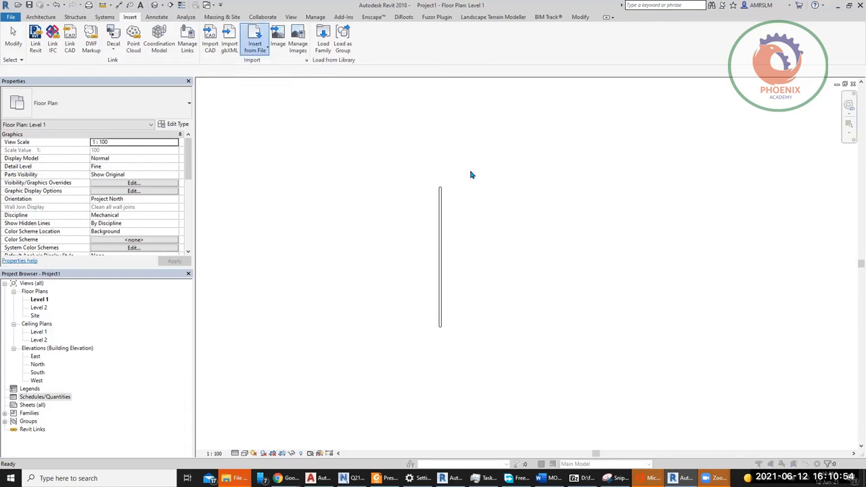
{"action": "scroll", "coordinate": [509, 254], "scroll_direction": "down", "scroll_amount": 5}
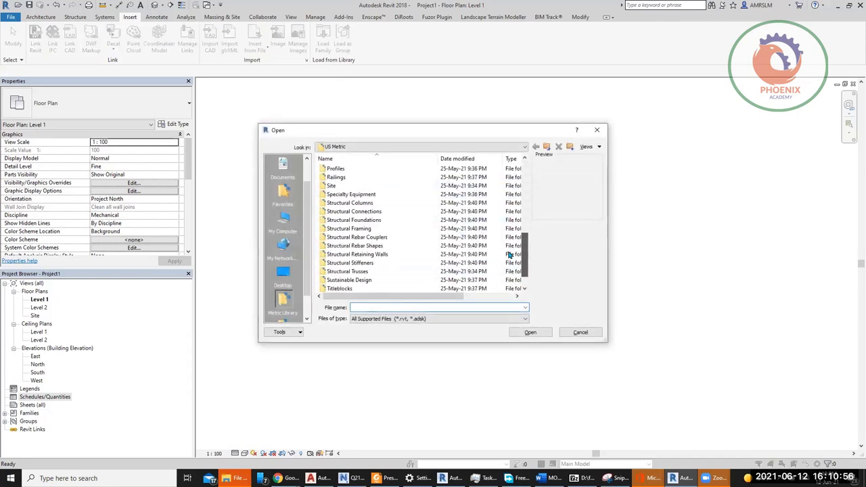
{"action": "left_click", "coordinate": [283, 272]}
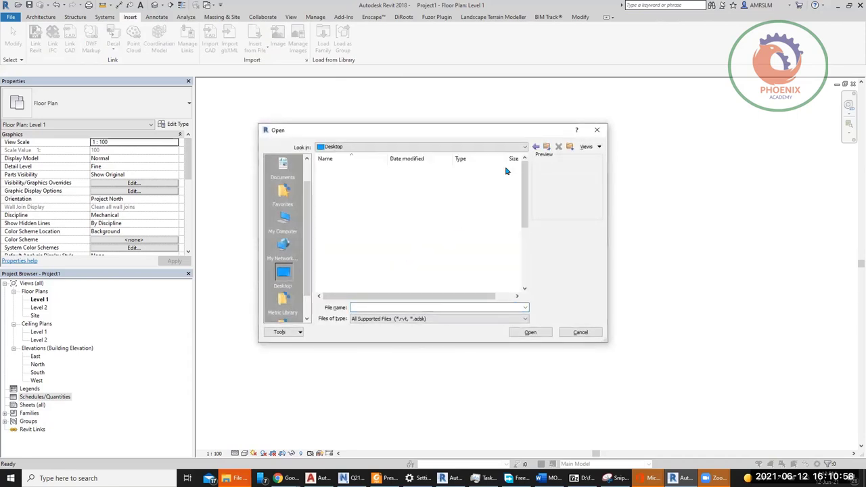
{"action": "scroll", "coordinate": [507, 223], "scroll_direction": "down", "scroll_amount": 5}
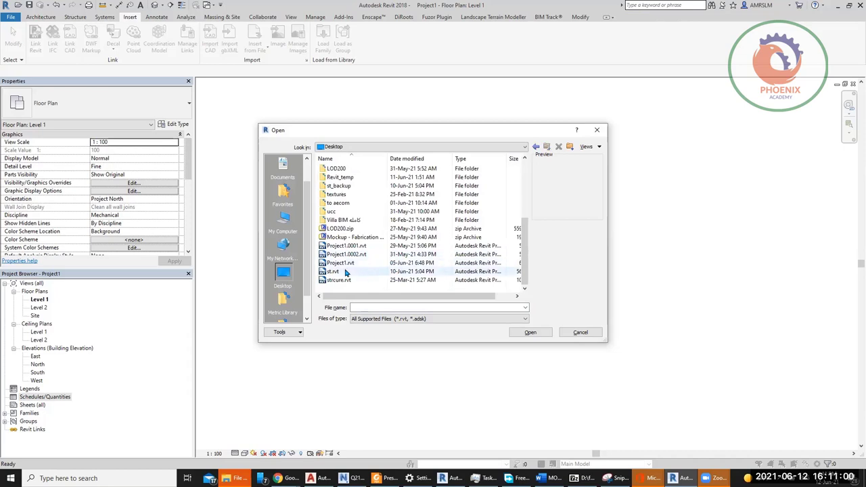
Step: Browse on the DATA (D:) drive to the bus station folder inside freelancer and UCC bus station
{"action": "left_click", "coordinate": [409, 147]}
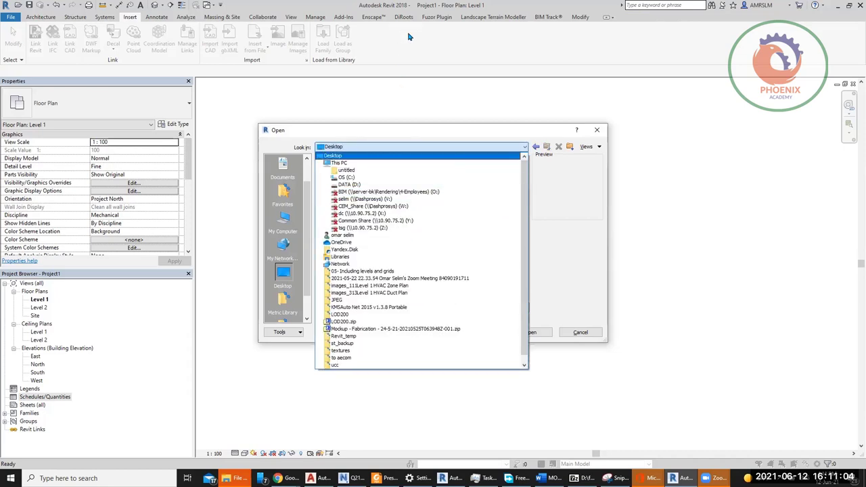
{"action": "left_click", "coordinate": [417, 185]}
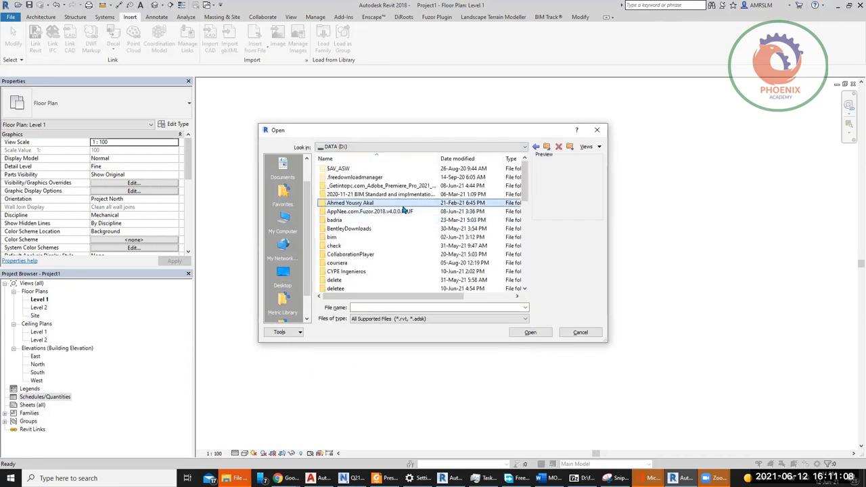
{"action": "scroll", "coordinate": [404, 210], "scroll_direction": "down", "scroll_amount": 5}
{"action": "double_click", "coordinate": [402, 208]}
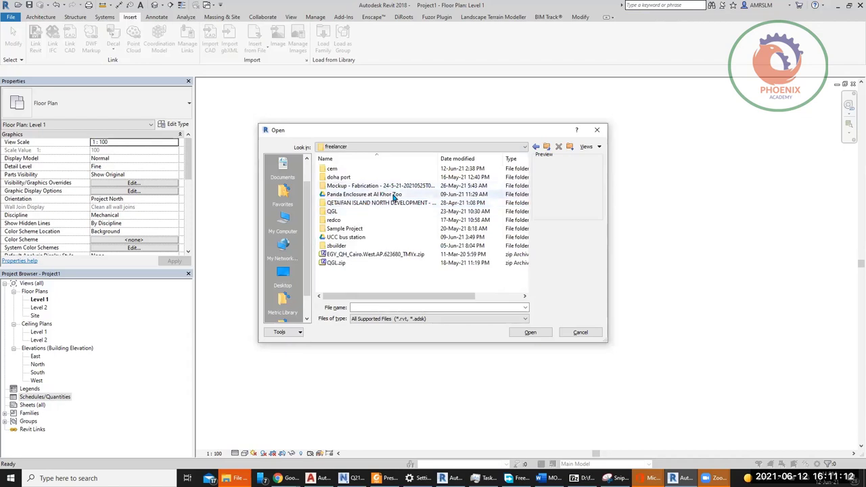
{"action": "double_click", "coordinate": [366, 238]}
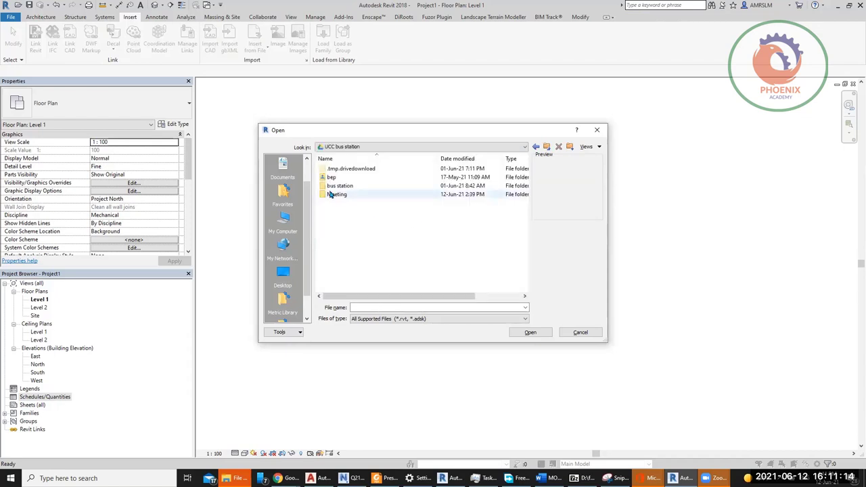
{"action": "double_click", "coordinate": [338, 186]}
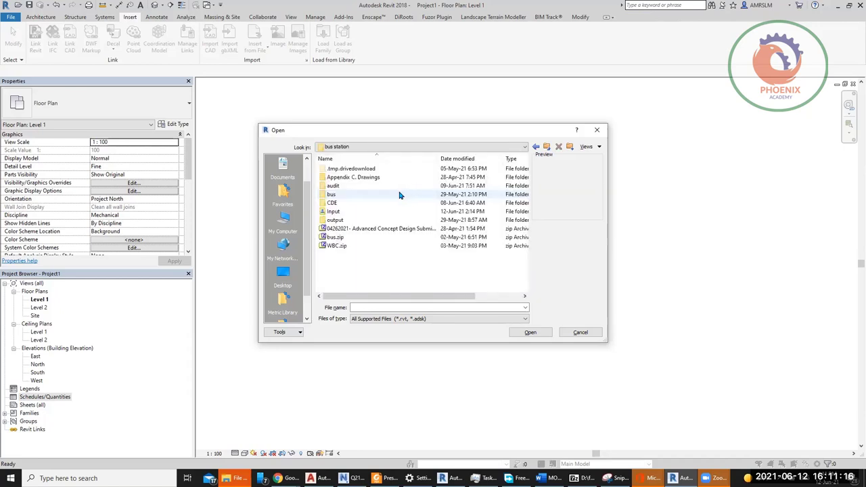
Step: Open S09-WBC-00GE-UCC-AR-BIM-00001_1.rvt from the BIM MODELS folder under CDE and WBC as the source of the views
{"action": "left_click", "coordinate": [337, 204]}
{"action": "double_click", "coordinate": [337, 205]}
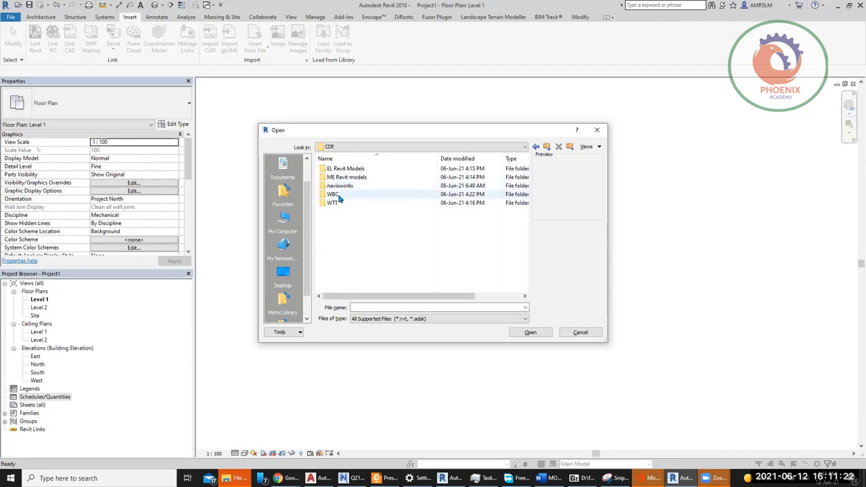
{"action": "double_click", "coordinate": [339, 195]}
{"action": "double_click", "coordinate": [342, 169]}
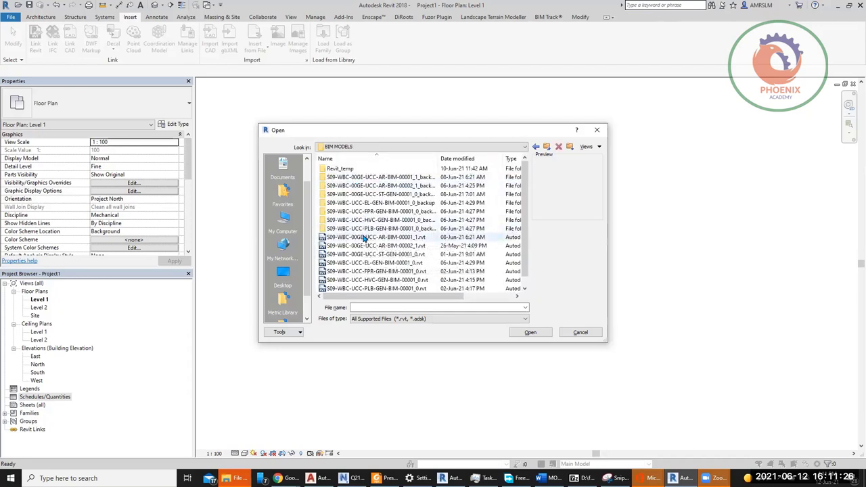
{"action": "left_click", "coordinate": [364, 238]}
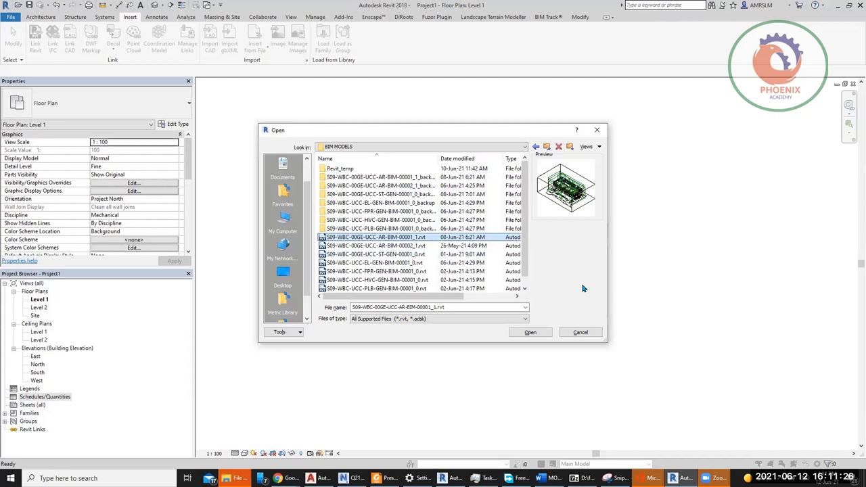
{"action": "left_click", "coordinate": [530, 333]}
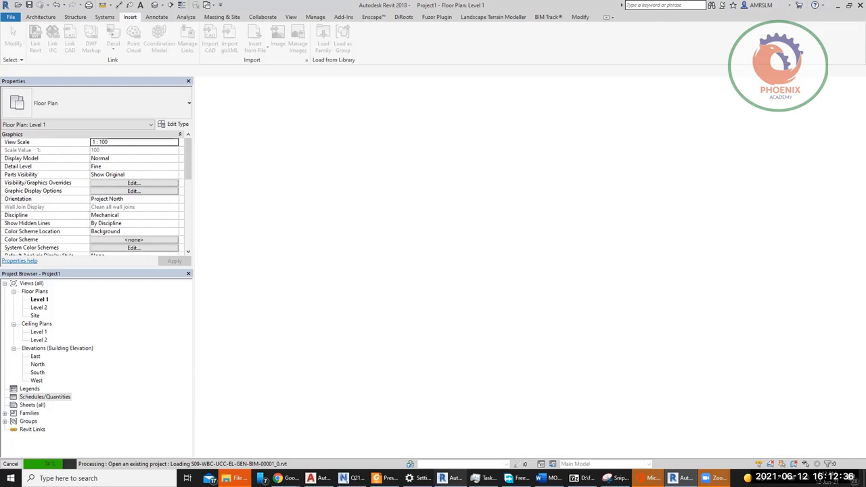
{"action": "left_click", "coordinate": [447, 478]}
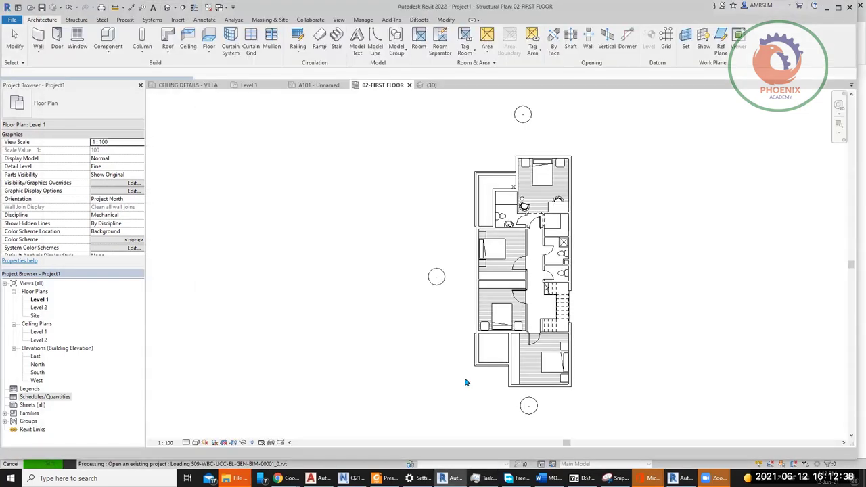
{"action": "left_click", "coordinate": [827, 7]}
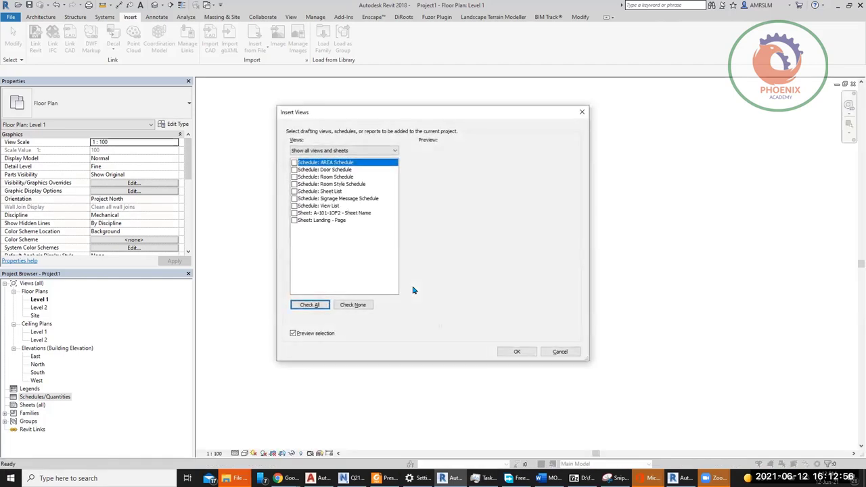
Step: Mark the Area, Door, Room, Room Style, Sheet List, Signage Message and View List schedules for insertion
{"action": "left_click", "coordinate": [293, 164]}
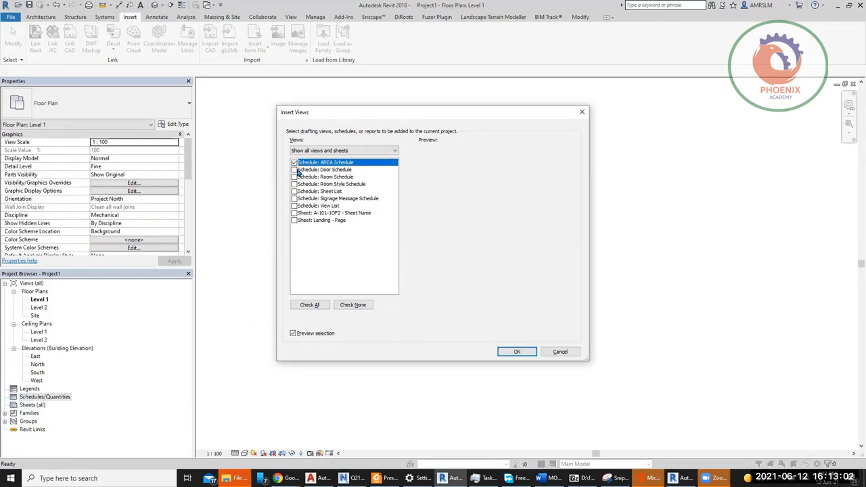
{"action": "left_click", "coordinate": [295, 170]}
{"action": "left_click", "coordinate": [294, 177]}
{"action": "left_click", "coordinate": [294, 184]}
{"action": "left_click", "coordinate": [295, 191]}
{"action": "left_click", "coordinate": [294, 199]}
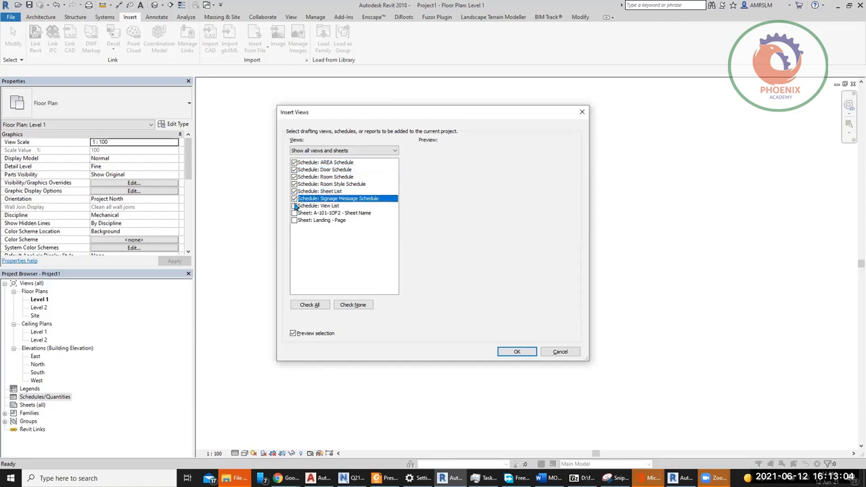
{"action": "left_click", "coordinate": [294, 206]}
{"action": "left_click", "coordinate": [295, 213]}
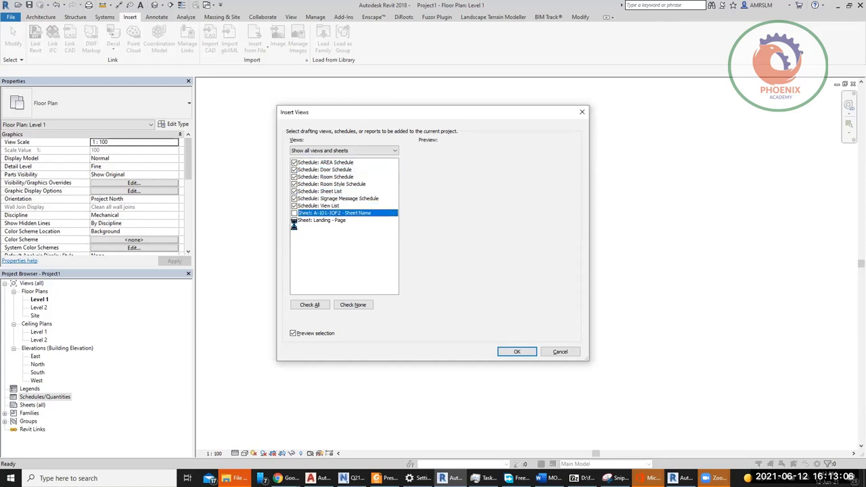
{"action": "left_click", "coordinate": [316, 207]}
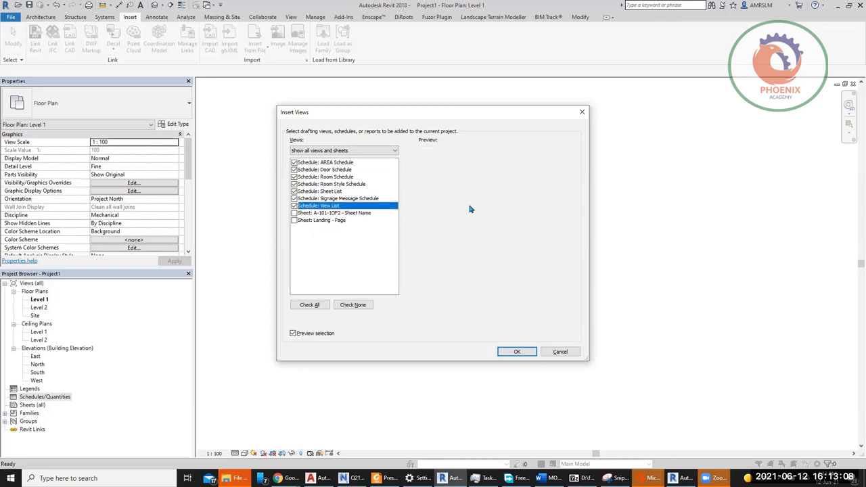
Step: Include the A-101-1OF2 and Landing Page sheets, insert all marked views and accept the duplicate types
{"action": "left_click", "coordinate": [295, 214]}
{"action": "left_click", "coordinate": [294, 221]}
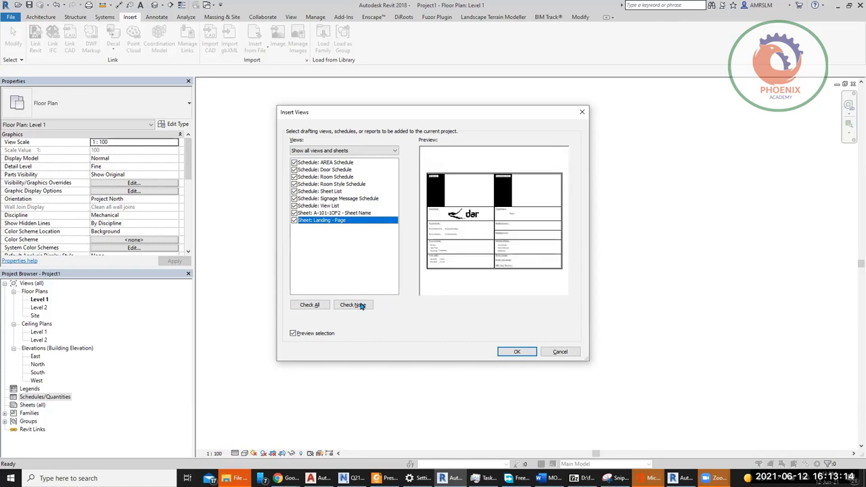
{"action": "left_click", "coordinate": [310, 305]}
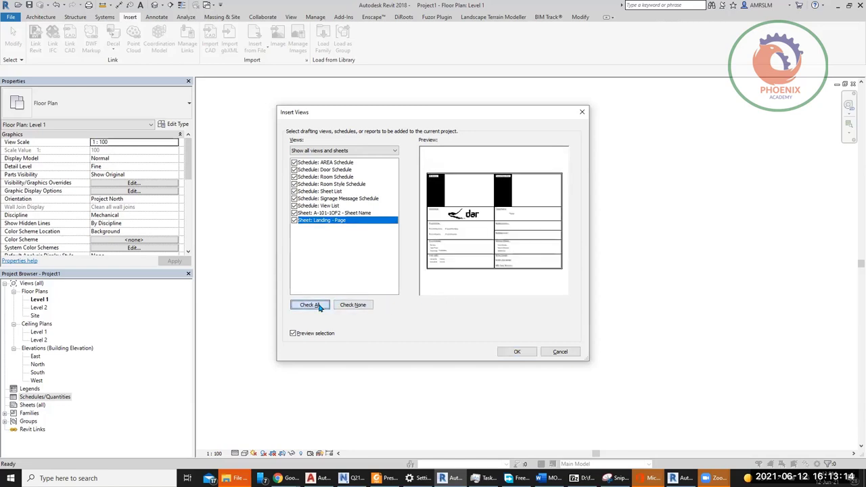
{"action": "left_click", "coordinate": [514, 352]}
{"action": "left_click", "coordinate": [517, 353]}
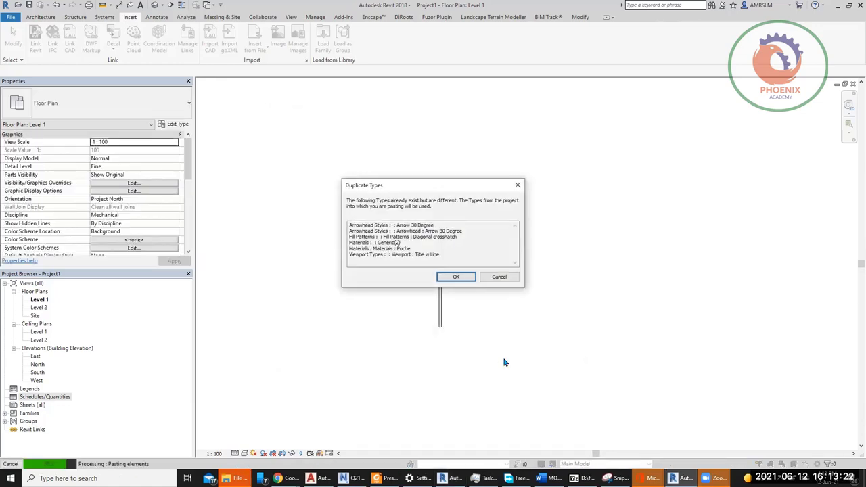
{"action": "left_click", "coordinate": [468, 279]}
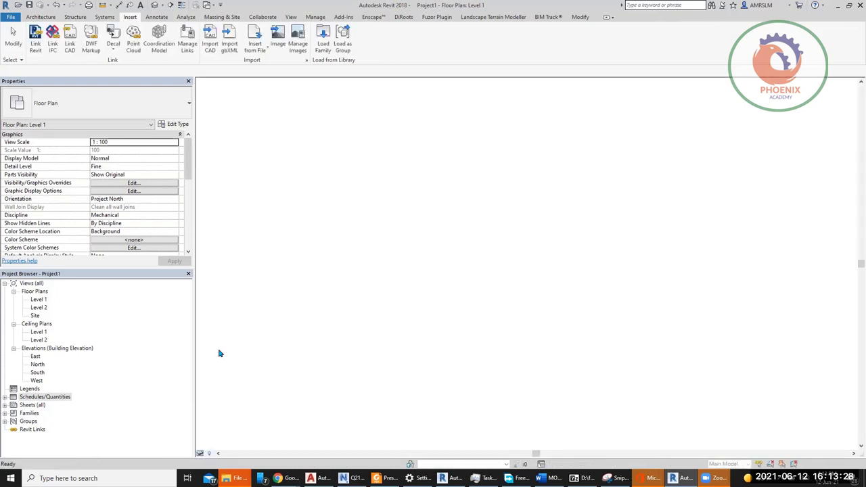
Step: Expand the project's schedules and view the inserted AREA Schedule and Room Schedule
{"action": "double_click", "coordinate": [54, 399]}
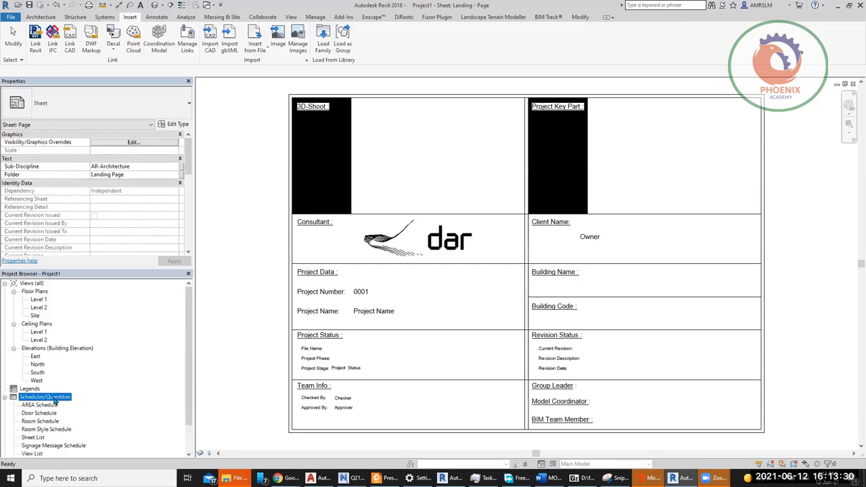
{"action": "double_click", "coordinate": [44, 405]}
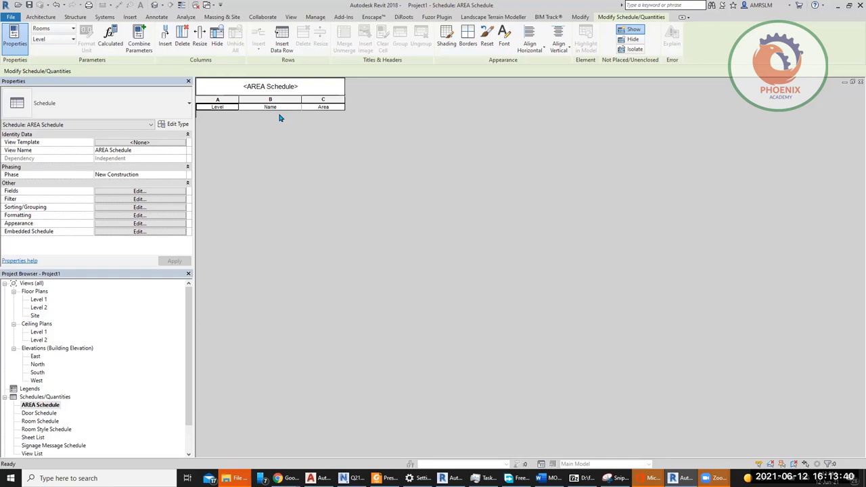
{"action": "left_click", "coordinate": [39, 422]}
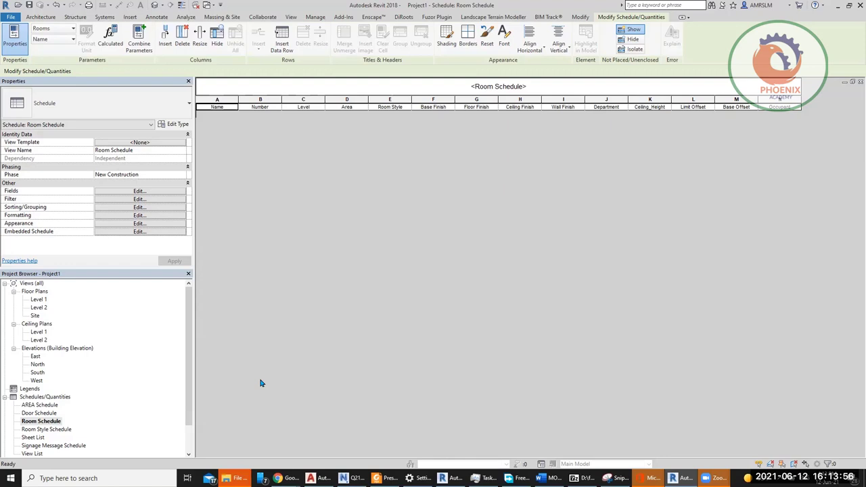
Step: Open the East elevation, inspect the duct between Level 1 and Level 2, and set the view's detail level to Fine
{"action": "left_click", "coordinate": [37, 301]}
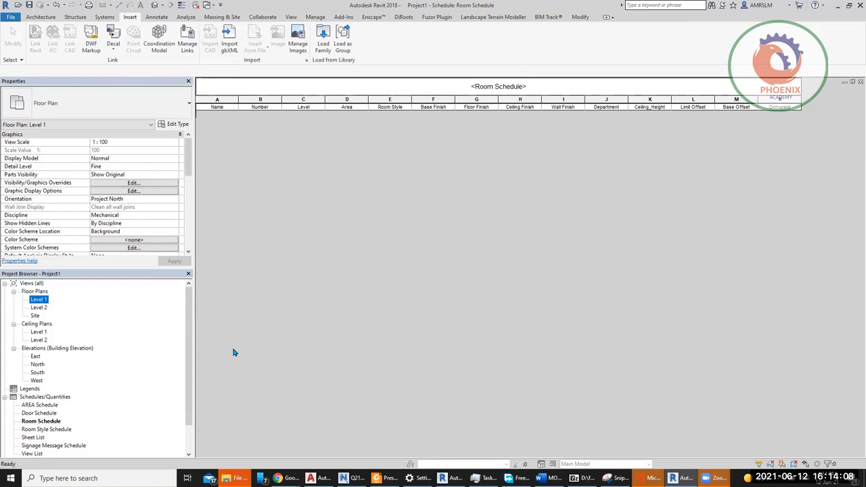
{"action": "double_click", "coordinate": [35, 356]}
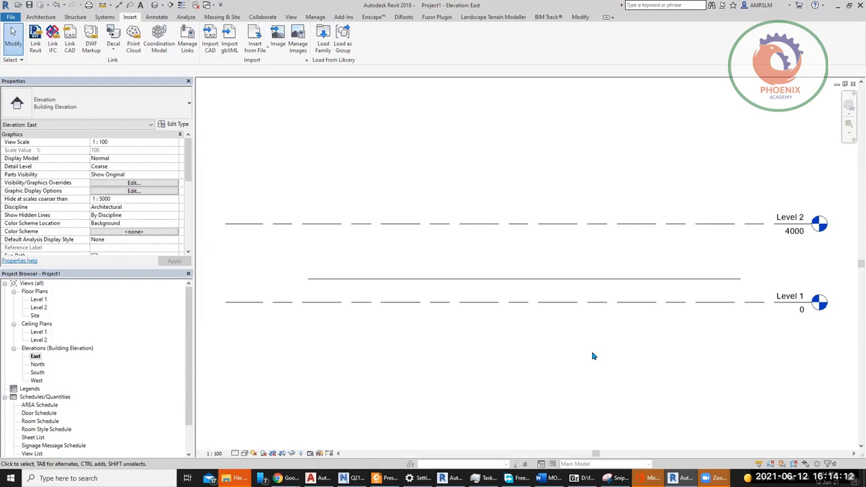
{"action": "left_click", "coordinate": [495, 279]}
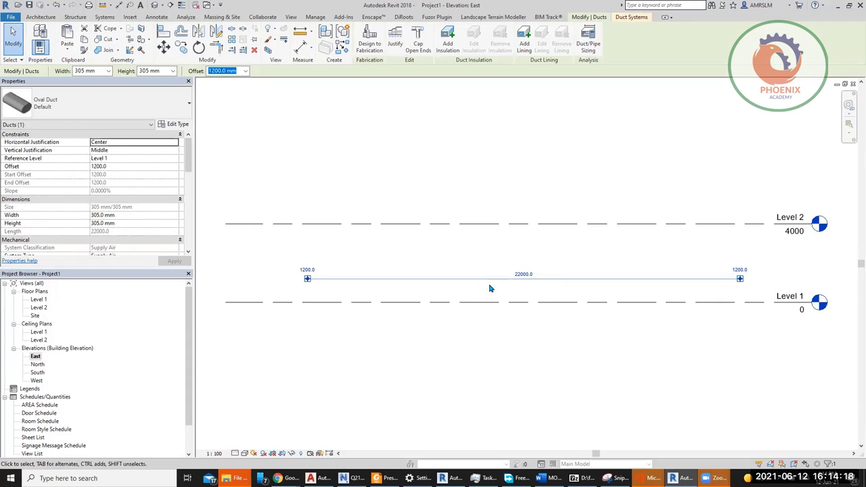
{"action": "left_click", "coordinate": [235, 454]}
{"action": "left_click", "coordinate": [241, 444]}
{"action": "key", "text": "Escape"}
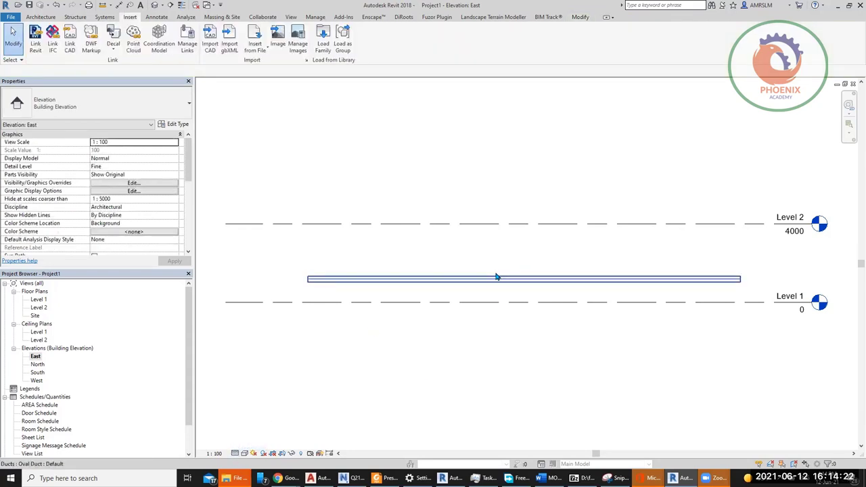
Step: Delete the oval duct between Level 1 and Level 2 in the East elevation
{"action": "key", "text": "ctrl+Left"}
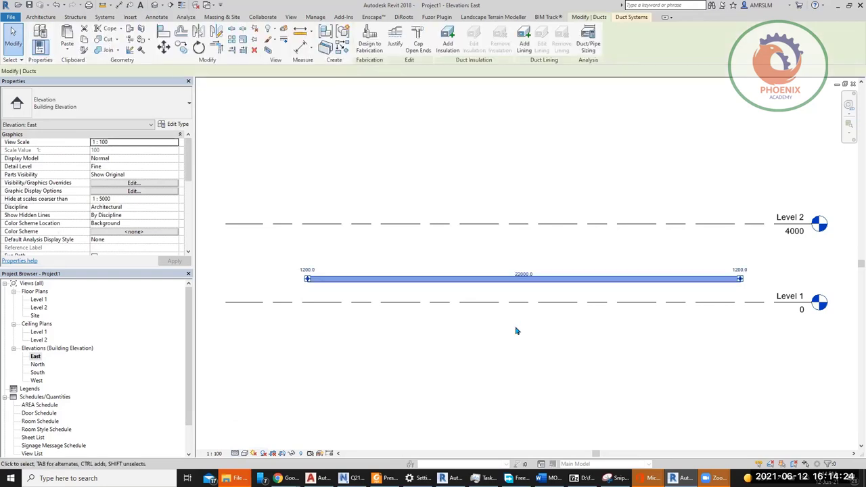
{"action": "key", "text": "Delete"}
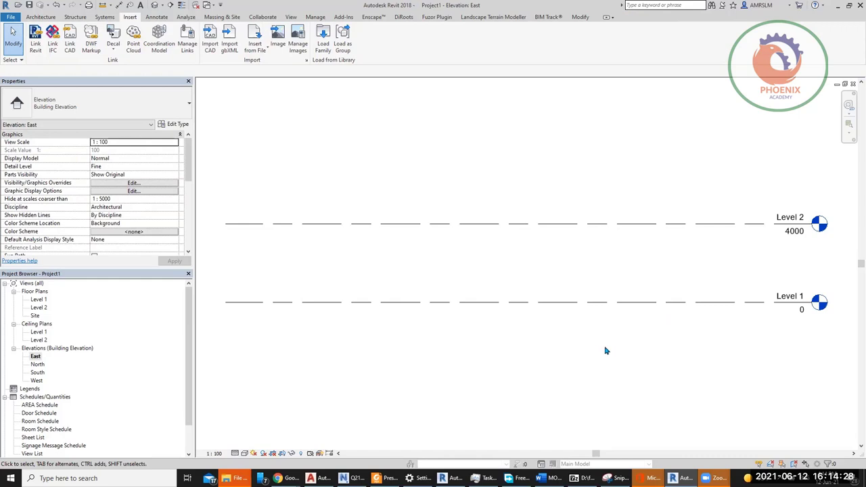
{"action": "scroll", "coordinate": [692, 367], "scroll_direction": "down", "scroll_amount": 1}
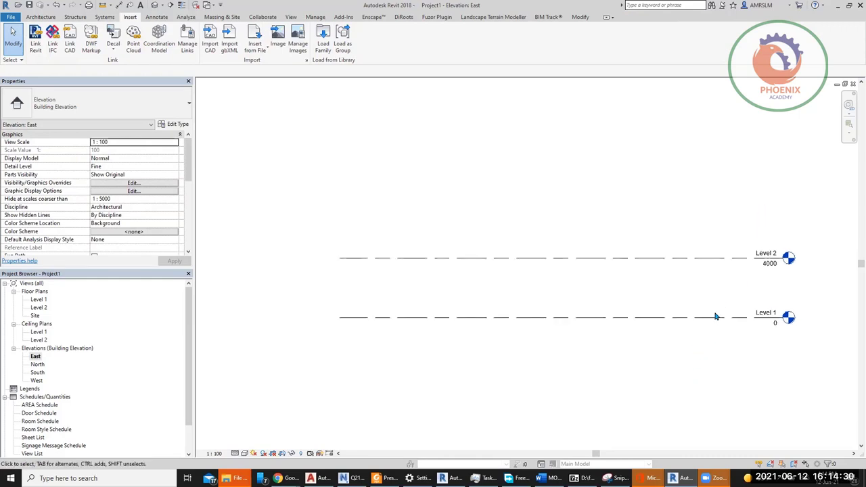
Step: Draw a new level about 3400 mm above Level 2, creating ceiling, floor and structural plan views with it
{"action": "left_click", "coordinate": [41, 17]}
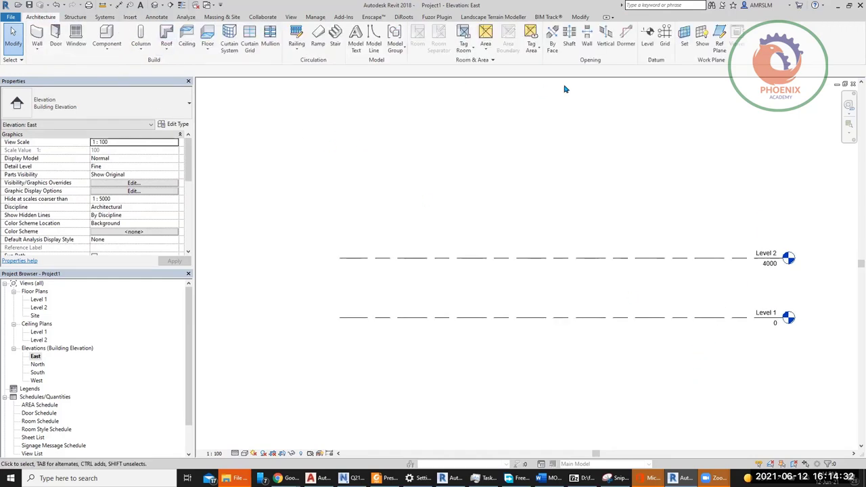
{"action": "left_click", "coordinate": [647, 43]}
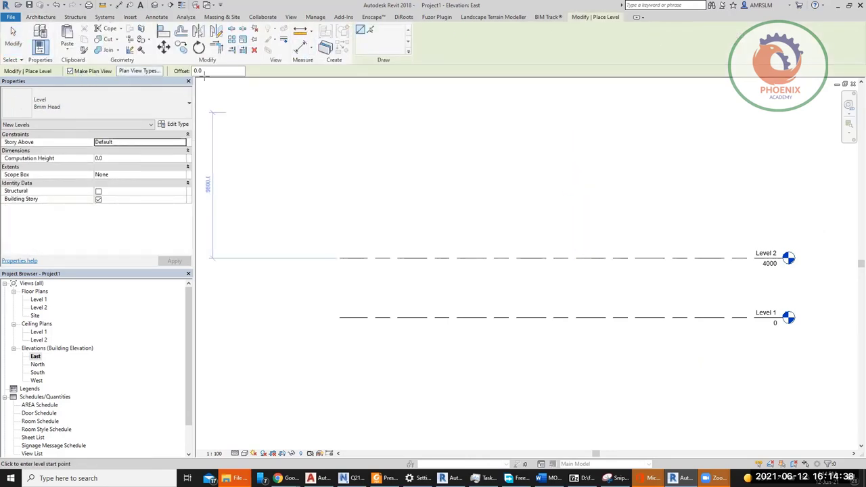
{"action": "left_click", "coordinate": [128, 71]}
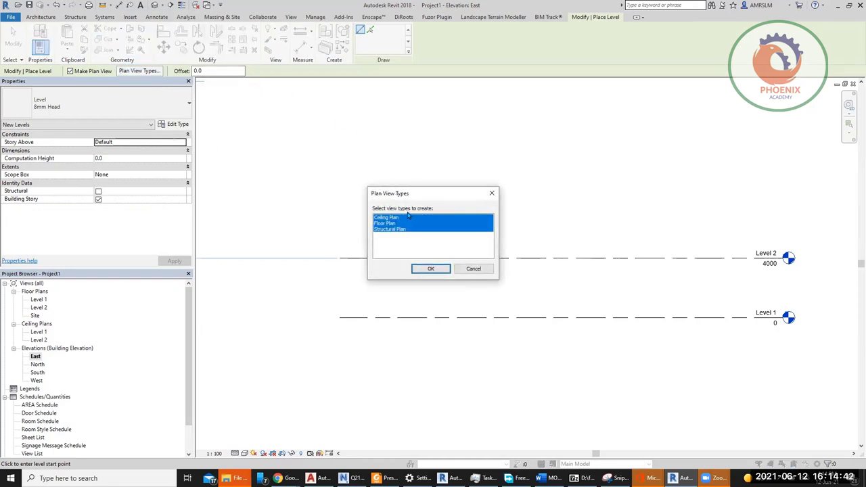
{"action": "left_click", "coordinate": [492, 193]}
{"action": "left_click", "coordinate": [50, 16]}
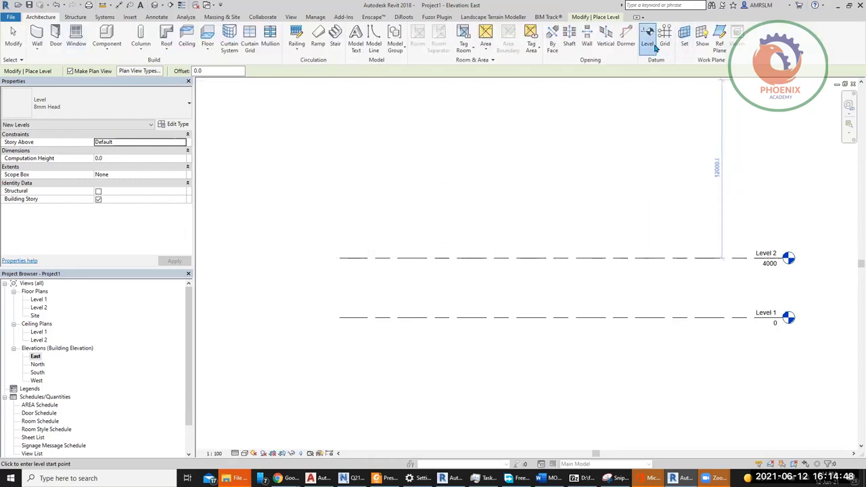
{"action": "left_click", "coordinate": [606, 19]}
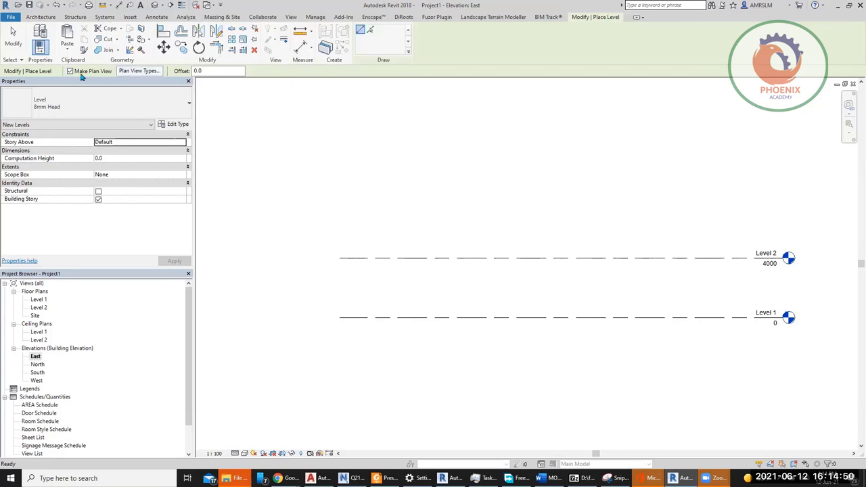
{"action": "left_click", "coordinate": [139, 71]}
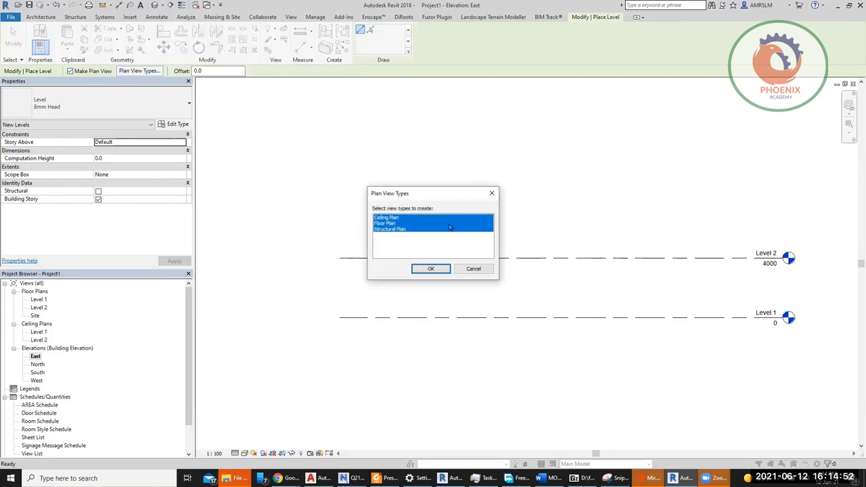
{"action": "left_click", "coordinate": [431, 269]}
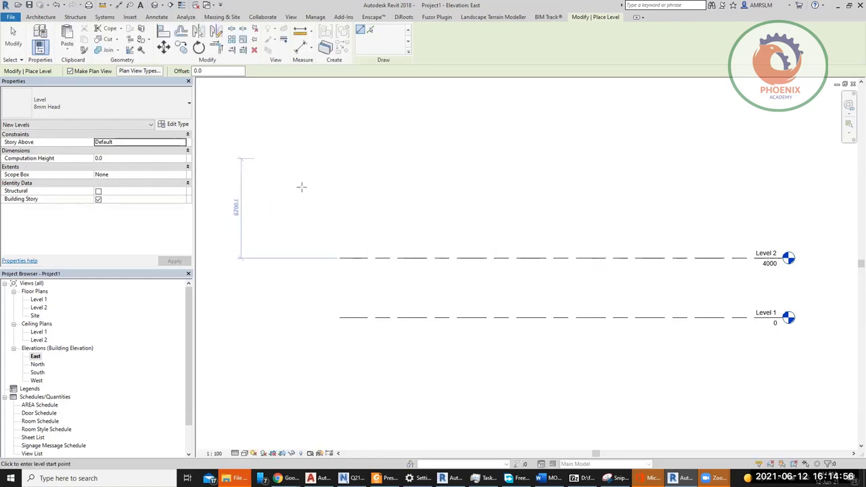
{"action": "left_click", "coordinate": [339, 207]}
{"action": "left_click", "coordinate": [783, 207]}
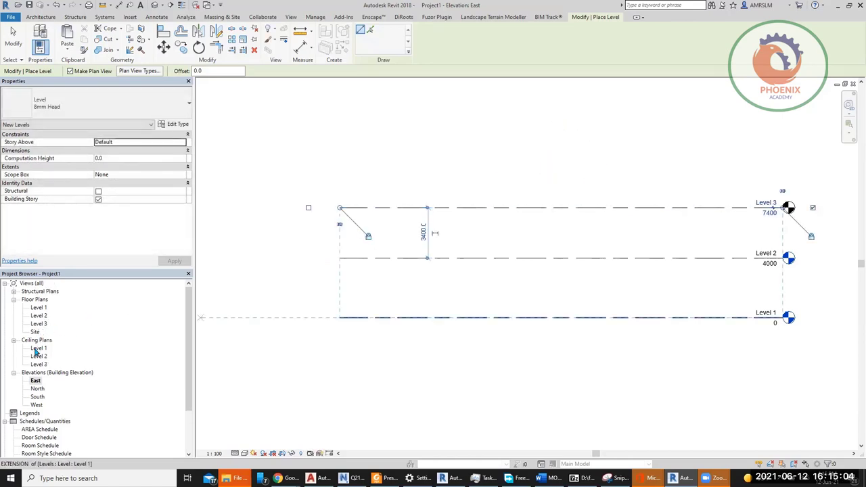
Step: Create structural plan views for Level 1 and Level 2 without duplicating existing views
{"action": "double_click", "coordinate": [47, 293]}
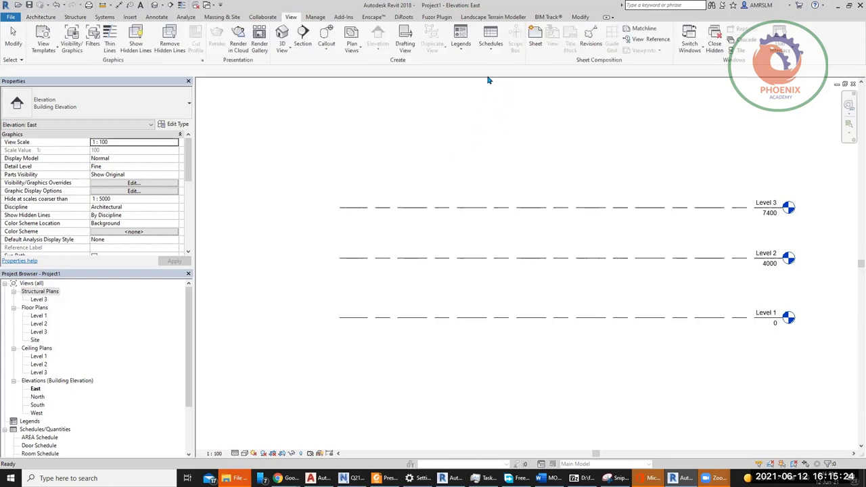
{"action": "left_click", "coordinate": [352, 46]}
{"action": "left_click", "coordinate": [396, 107]}
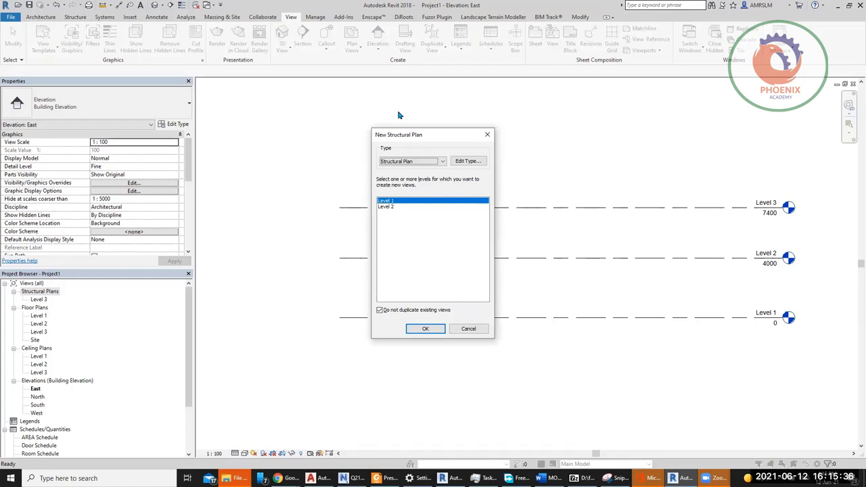
{"action": "left_click", "coordinate": [423, 310]}
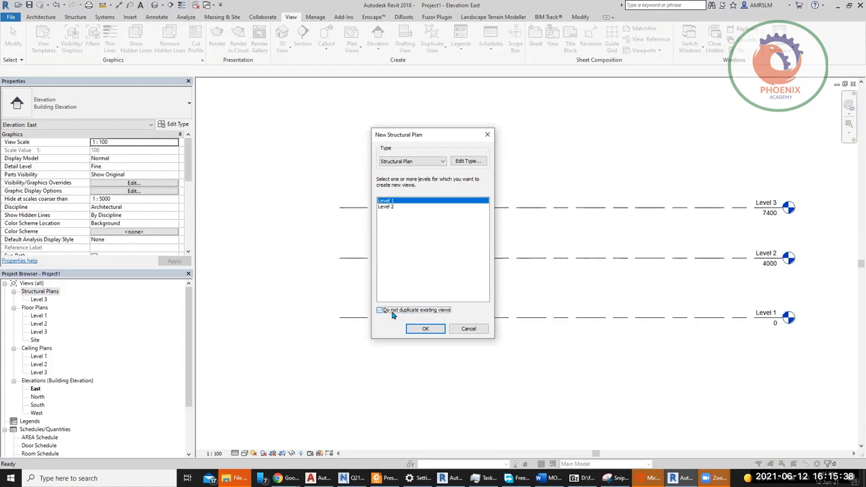
{"action": "left_click", "coordinate": [390, 209], "text": "shift"}
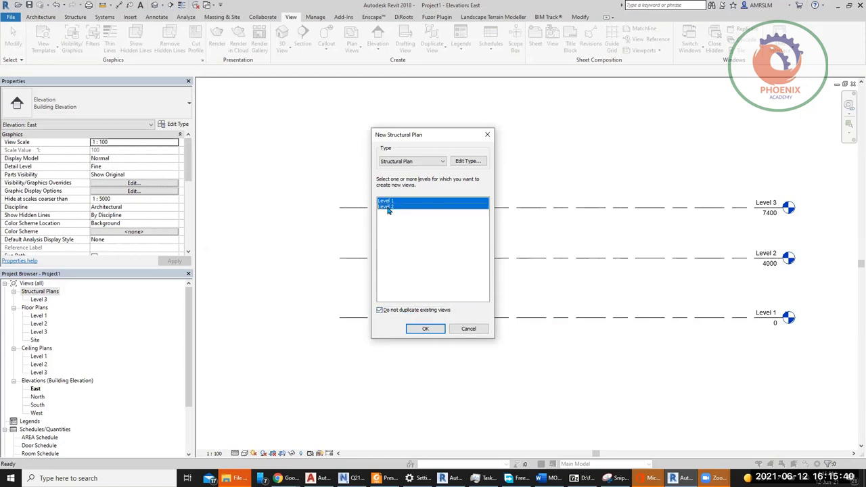
{"action": "left_click", "coordinate": [425, 329]}
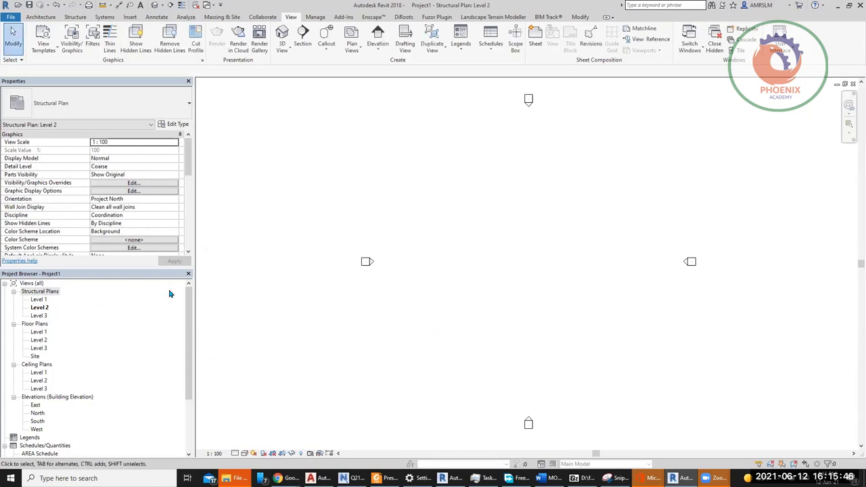
Step: Return to the East elevation and draw another level about 3500 mm above Level 3, aligned with the existing levels
{"action": "double_click", "coordinate": [37, 405]}
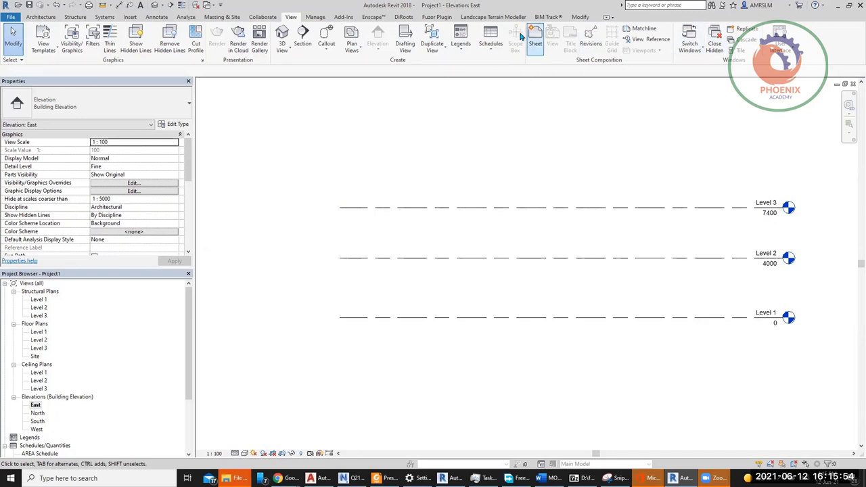
{"action": "left_click", "coordinate": [40, 16]}
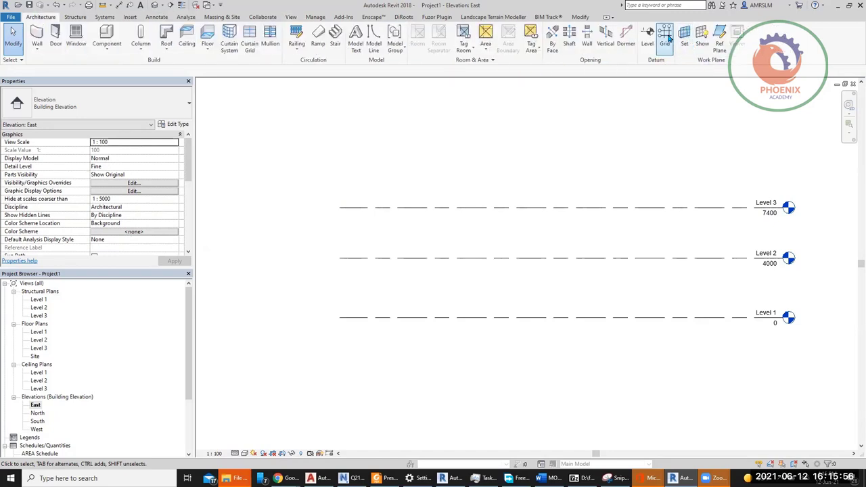
{"action": "left_click", "coordinate": [665, 40]}
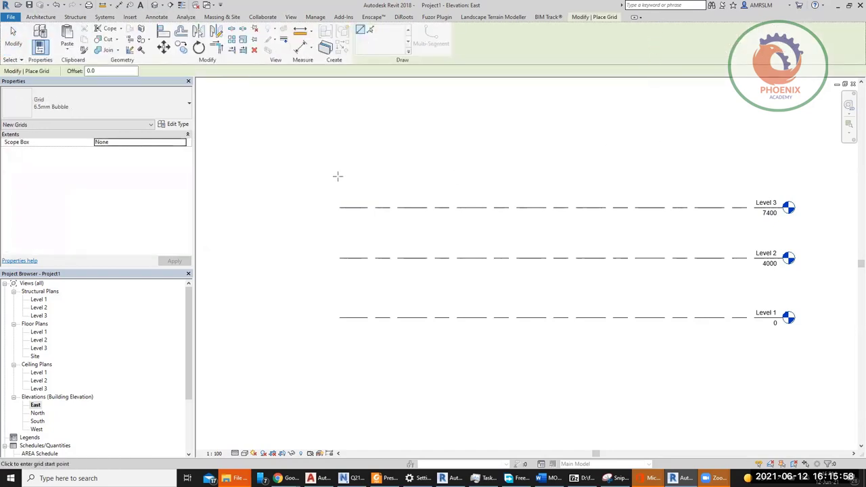
{"action": "right_click", "coordinate": [348, 139]}
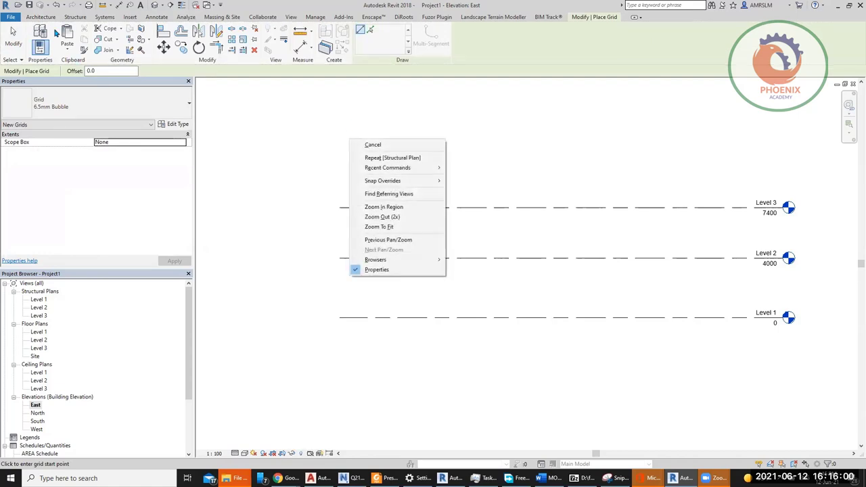
{"action": "left_click", "coordinate": [53, 18]}
{"action": "left_click", "coordinate": [647, 39]}
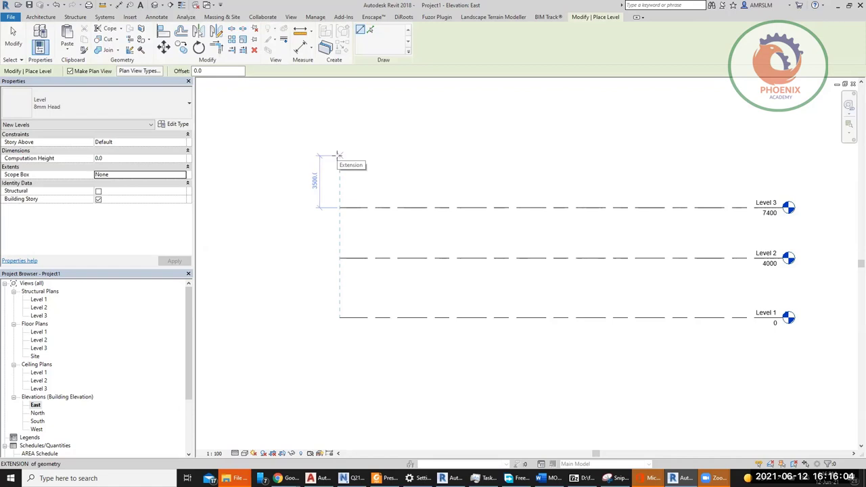
{"action": "left_click", "coordinate": [339, 154]}
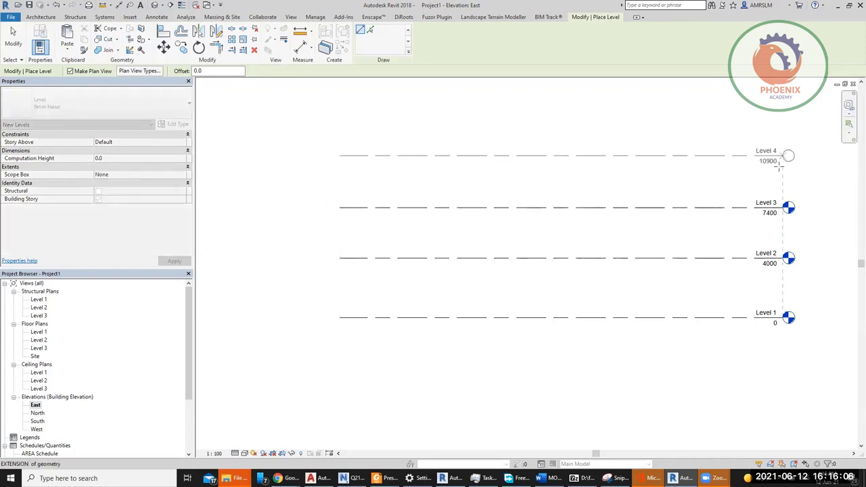
{"action": "left_click", "coordinate": [782, 168]}
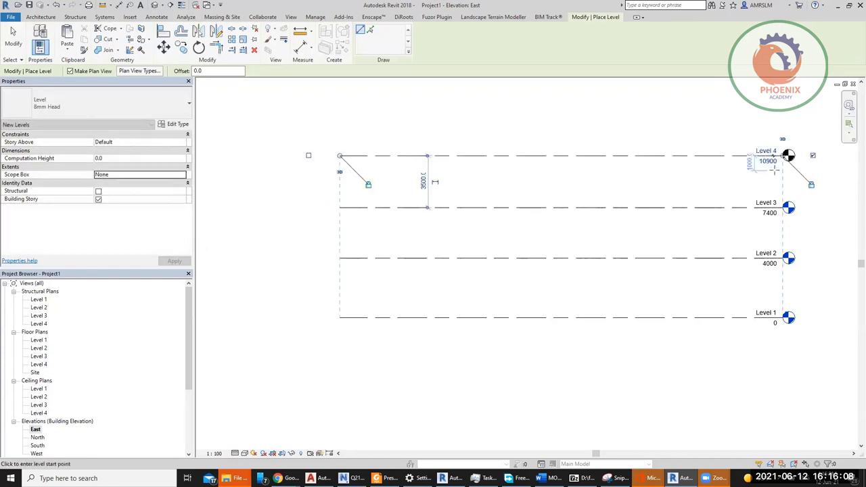
{"action": "key", "text": "Escape"}
{"action": "key", "text": "Escape"}
Step: Try shortening the aligned levels by moving Level 4's head end inward, and undo the move
{"action": "left_click", "coordinate": [706, 155]}
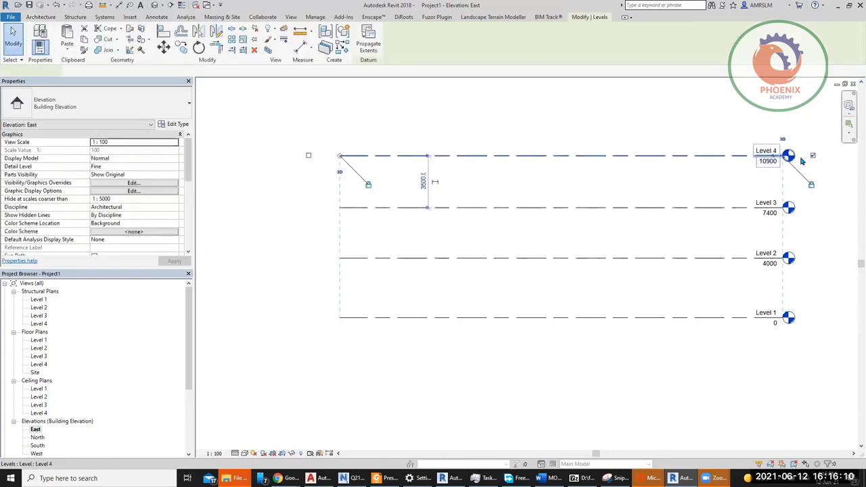
{"action": "scroll", "coordinate": [801, 155], "scroll_direction": "up", "scroll_amount": 2}
{"action": "left_click_drag", "start_coordinate": [729, 157], "coordinate": [655, 170]}
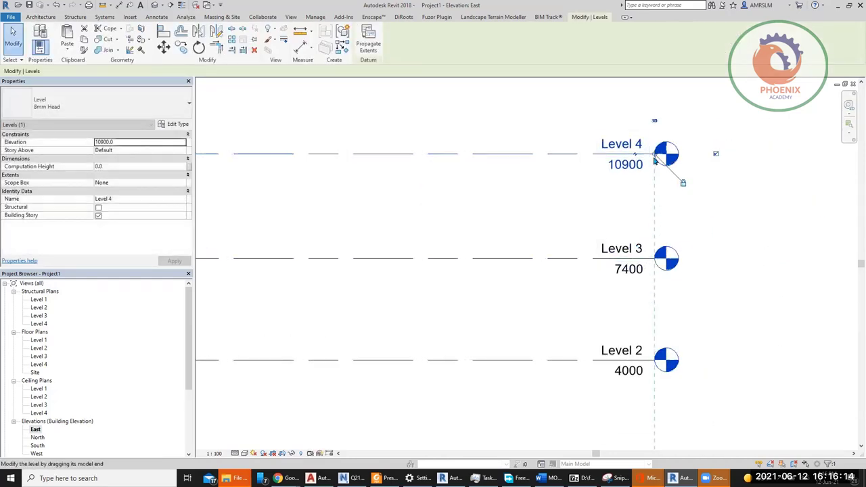
{"action": "key", "text": "ctrl+z"}
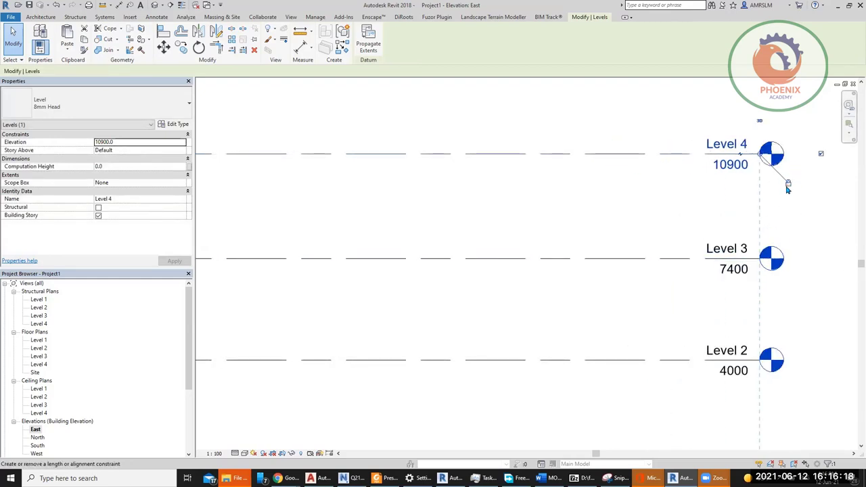
Step: Add an elbow to Level 4's line and offset its head above the level line
{"action": "left_click_drag", "start_coordinate": [788, 185], "coordinate": [760, 179]}
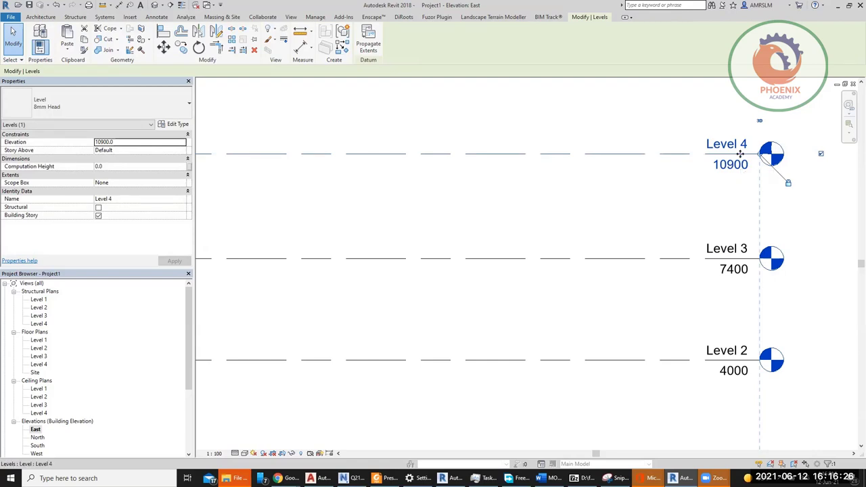
{"action": "left_click", "coordinate": [741, 160]}
{"action": "left_click_drag", "start_coordinate": [694, 157], "coordinate": [716, 120]}
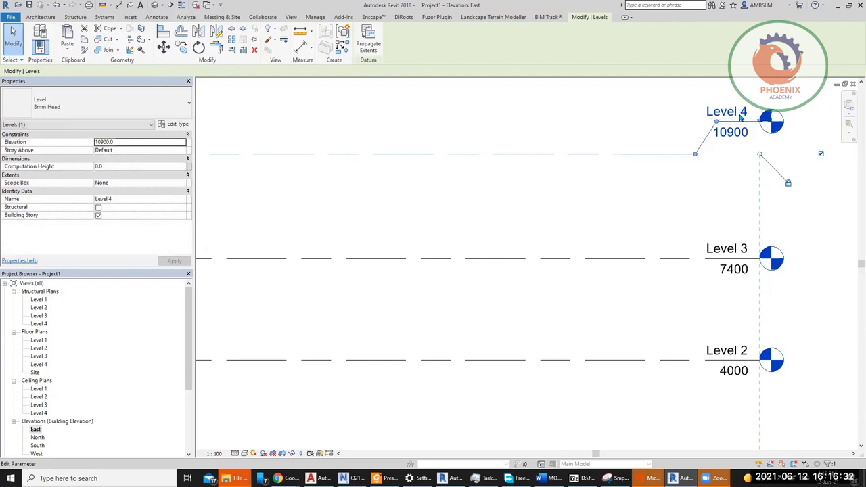
Step: Rename Level 4 as "second" and rename its corresponding views to match
{"action": "left_click", "coordinate": [740, 115]}
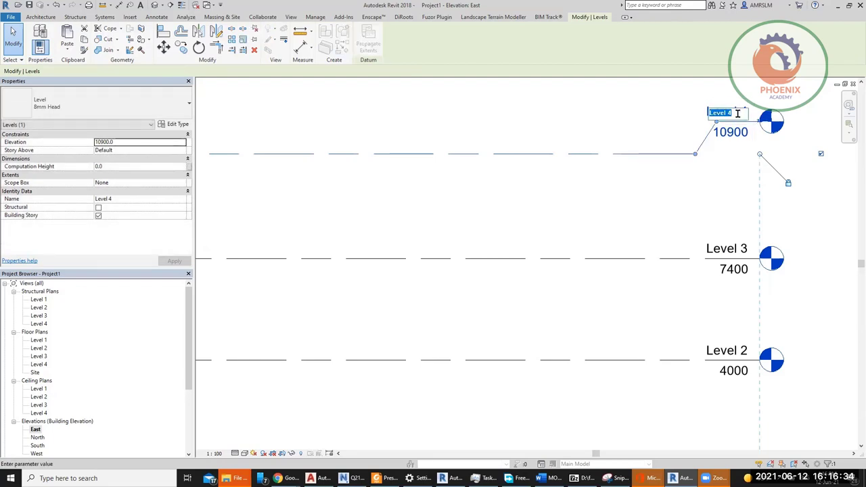
{"action": "type", "text": "second"}
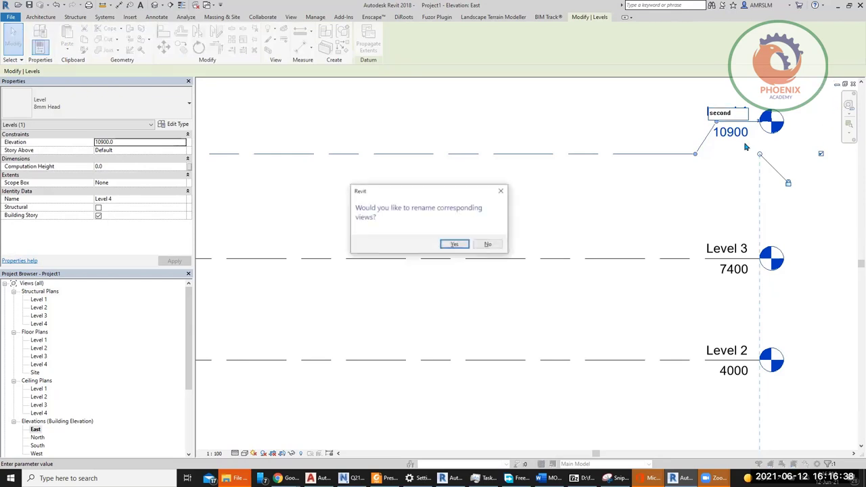
{"action": "key", "text": "Return"}
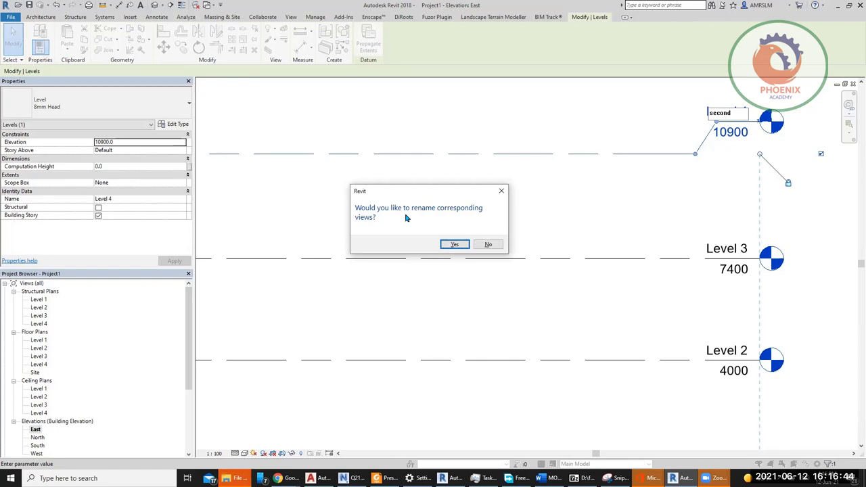
{"action": "left_click", "coordinate": [452, 245]}
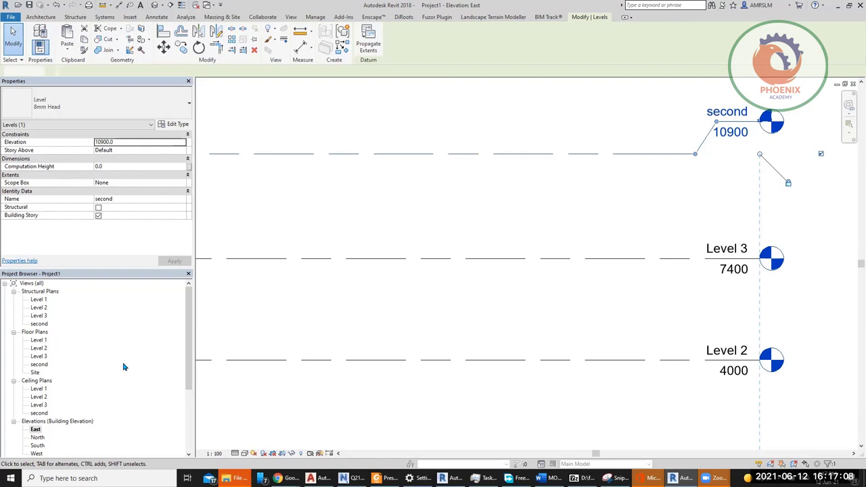
{"action": "key", "text": "Escape"}
Step: Open the Level 1 structural plan and draw the first vertical grid line between the elevation markers
{"action": "scroll", "coordinate": [562, 282], "scroll_direction": "down", "scroll_amount": 2}
{"action": "scroll", "coordinate": [562, 282], "scroll_direction": "down", "scroll_amount": 2}
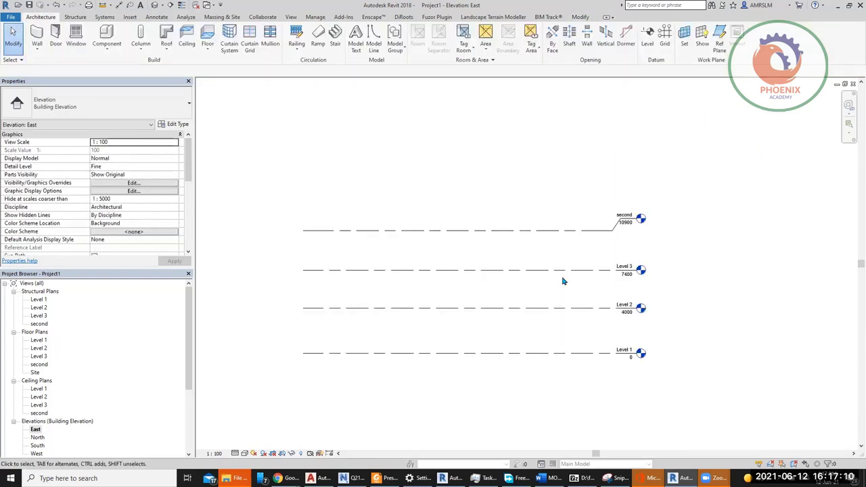
{"action": "double_click", "coordinate": [39, 300]}
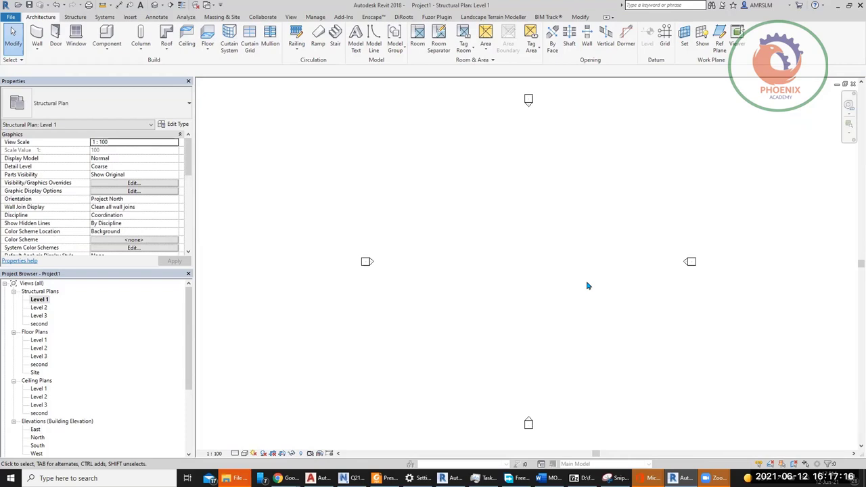
{"action": "scroll", "coordinate": [608, 143], "scroll_direction": "up", "scroll_amount": 1}
{"action": "key", "text": "g"}
{"action": "key", "text": "r"}
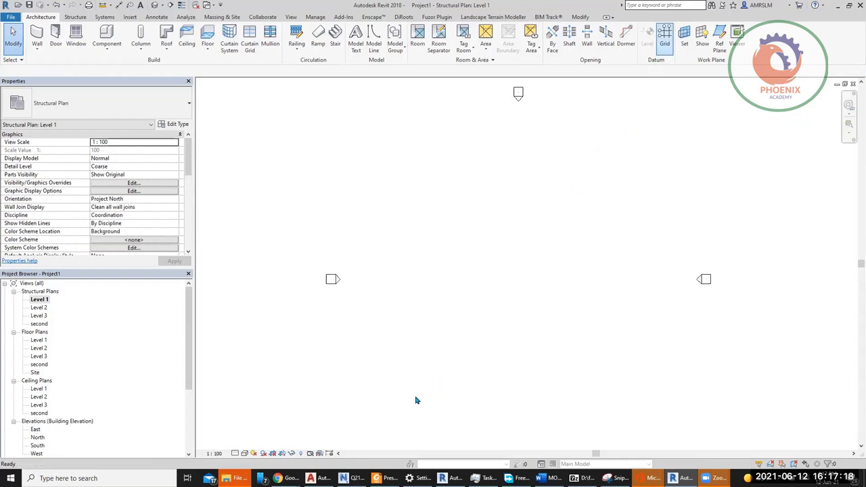
{"action": "left_click", "coordinate": [406, 422]}
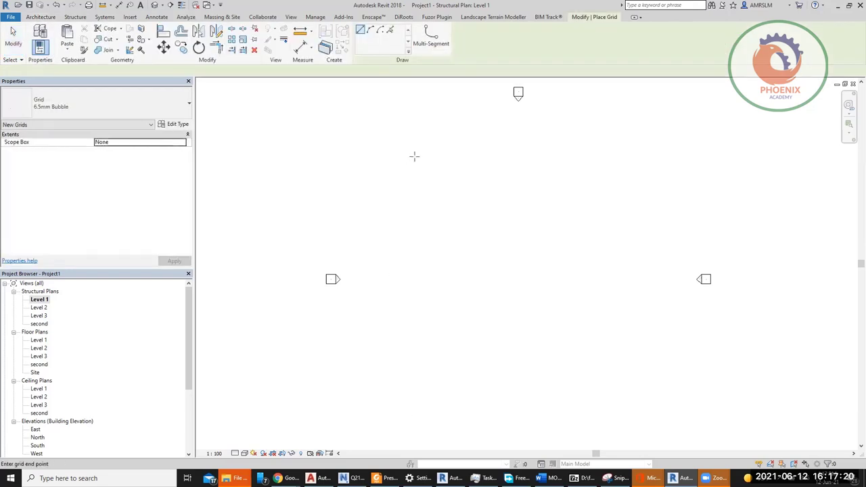
{"action": "left_click", "coordinate": [406, 131]}
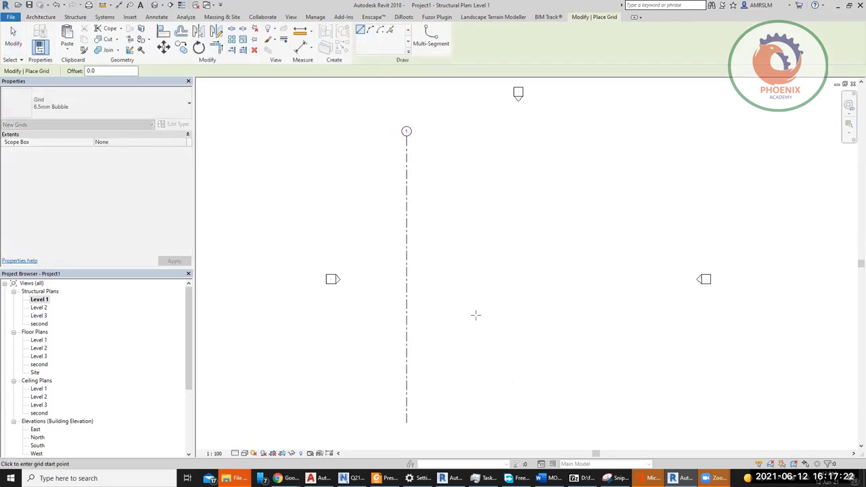
Step: Draw three more vertical grids aligned with grid 1, spaced about 6000, 7000 and 7000 mm apart
{"action": "left_click", "coordinate": [450, 422]}
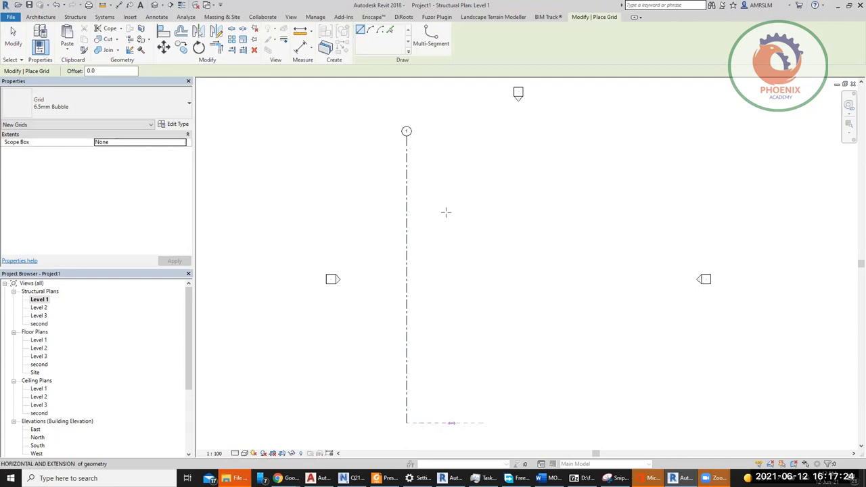
{"action": "left_click", "coordinate": [504, 420]}
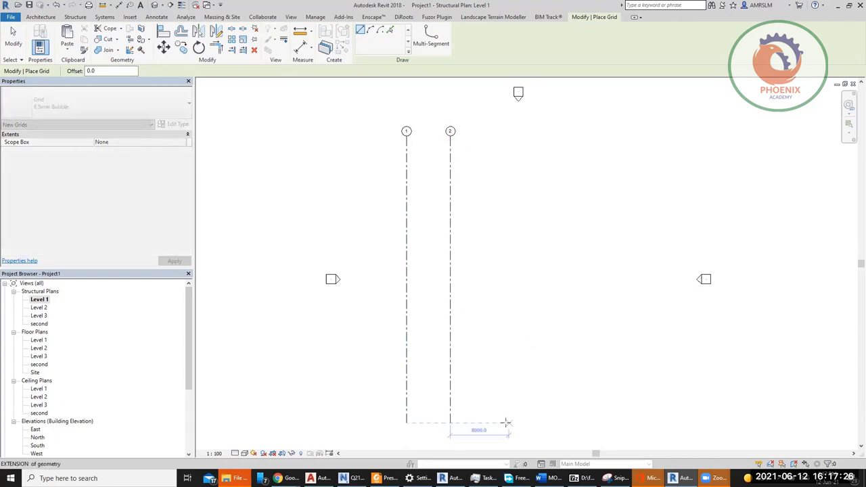
{"action": "left_click", "coordinate": [501, 422]}
{"action": "left_click", "coordinate": [501, 131]}
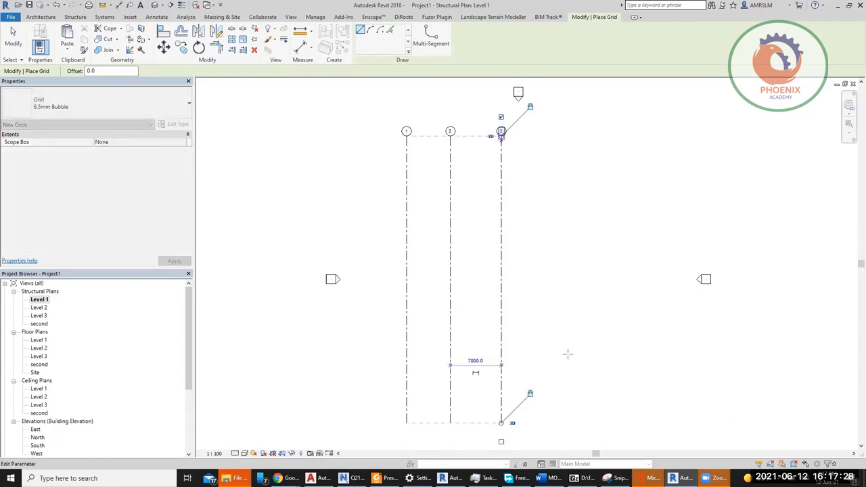
{"action": "left_click", "coordinate": [552, 422]}
{"action": "left_click", "coordinate": [552, 140]}
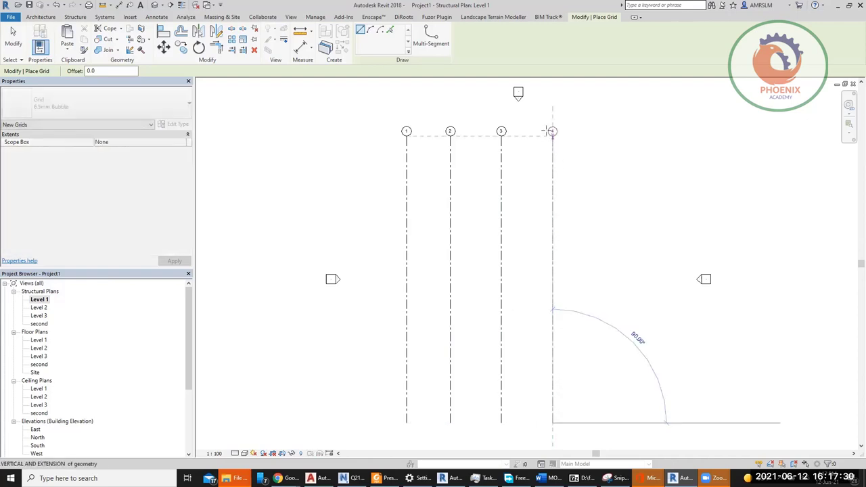
{"action": "key", "text": "Escape"}
{"action": "key", "text": "Escape"}
Step: Rename the last vertical grid as 4.1
{"action": "left_click", "coordinate": [553, 132]}
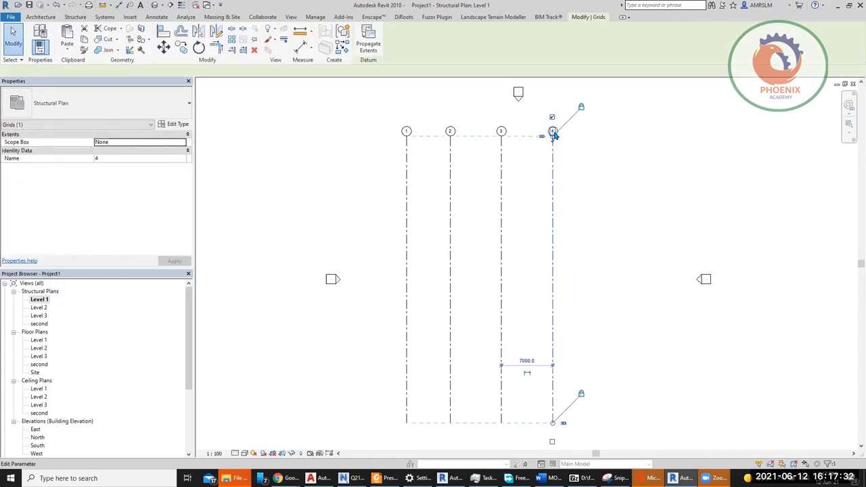
{"action": "left_click", "coordinate": [553, 132]}
{"action": "type", "text": ".1"}
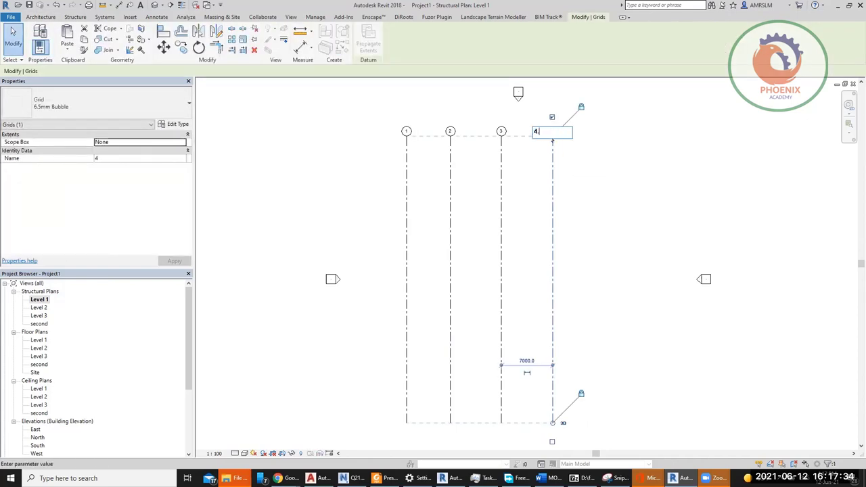
{"action": "key", "text": "Return"}
{"action": "scroll", "coordinate": [559, 180], "scroll_direction": "down", "scroll_amount": 1}
{"action": "key", "text": "Escape"}
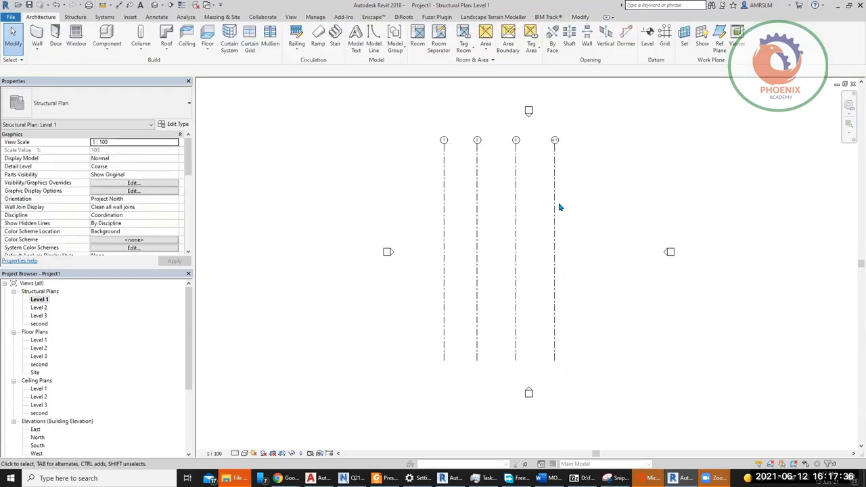
Step: Draw another vertical grid about 7000 mm beyond grid 4.1, aligned with the ends of the existing grids
{"action": "left_click", "coordinate": [664, 38]}
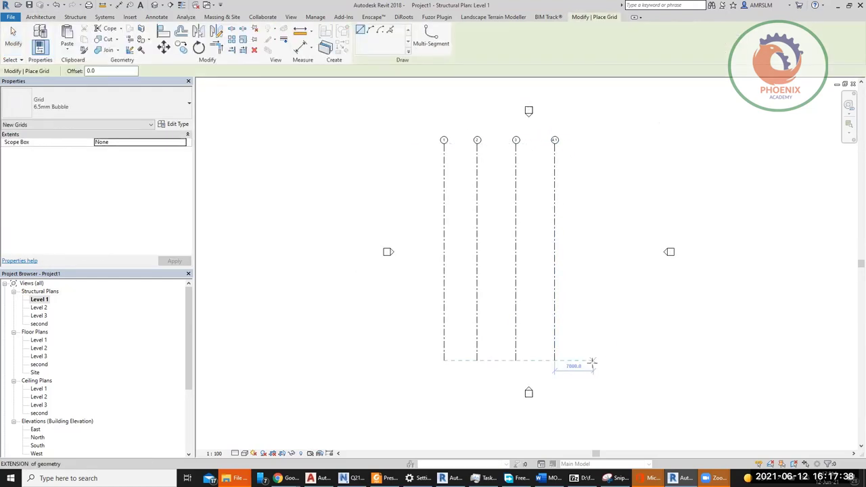
{"action": "left_click", "coordinate": [594, 360]}
{"action": "left_click", "coordinate": [593, 140]}
{"action": "scroll", "coordinate": [627, 146], "scroll_direction": "up", "scroll_amount": 2}
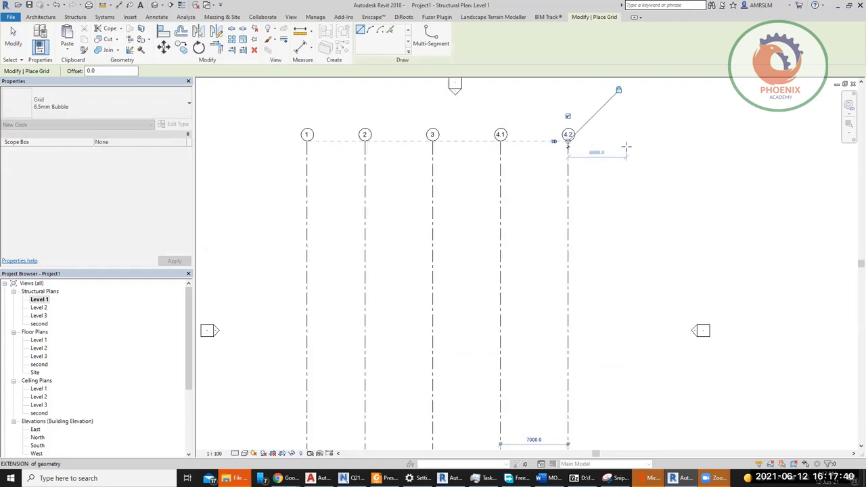
{"action": "key", "text": "Escape"}
{"action": "key", "text": "Escape"}
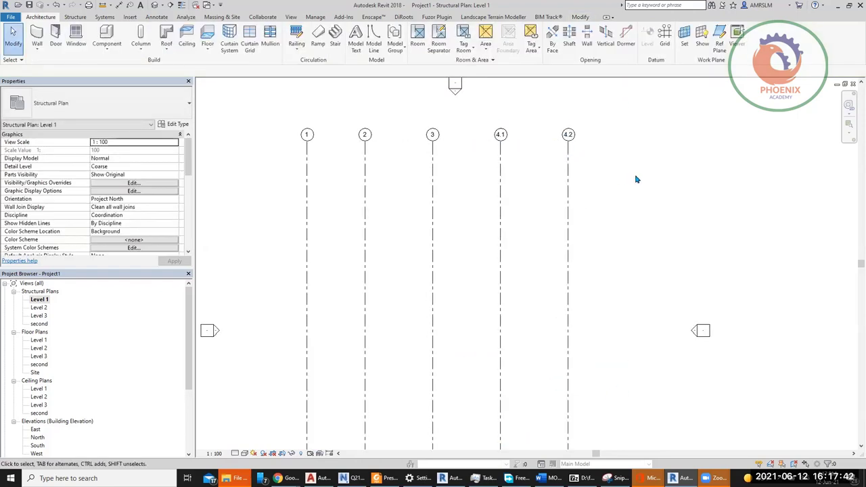
Step: Draw a horizontal grid across the vertical grids just below their bubbles and name it A
{"action": "left_click", "coordinate": [664, 41]}
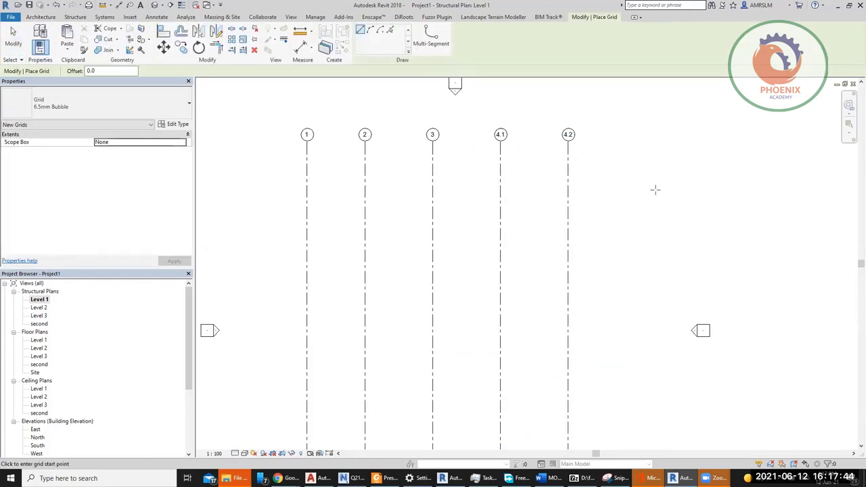
{"action": "left_click", "coordinate": [655, 191]}
{"action": "left_click", "coordinate": [264, 190]}
{"action": "key", "text": "Escape"}
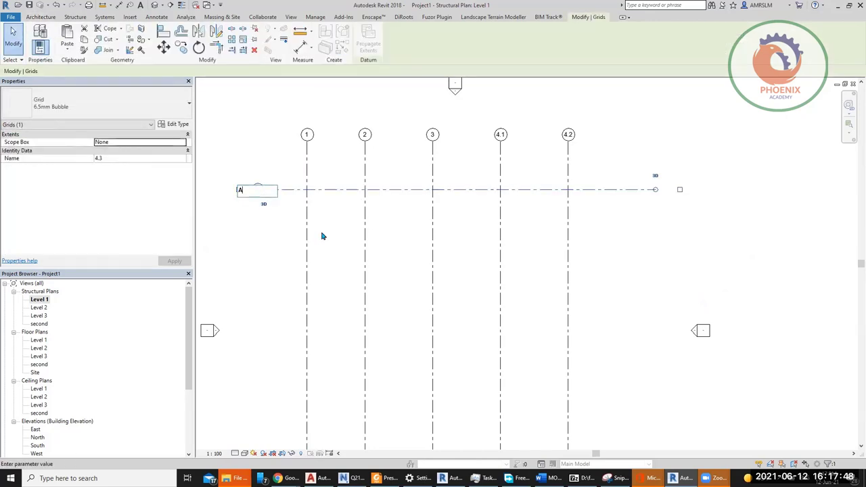
{"action": "key", "text": "Escape"}
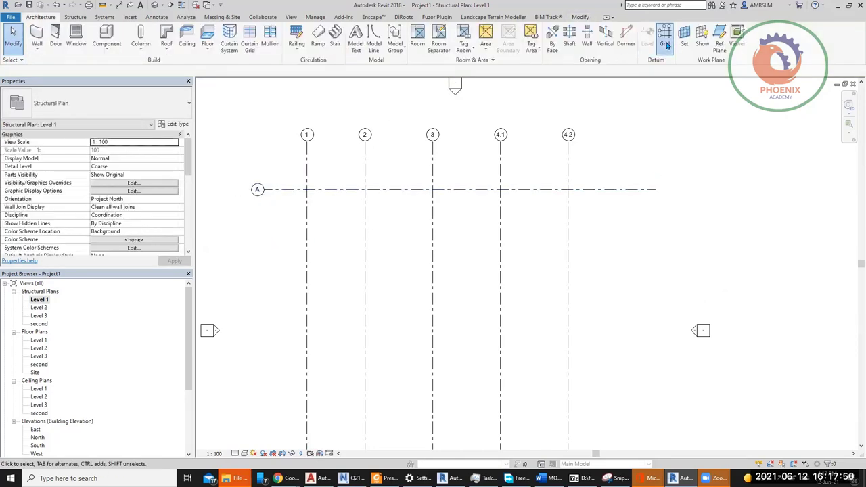
Step: Draw two more horizontal grids below grid A, with their ends aligned to it
{"action": "left_click", "coordinate": [665, 41]}
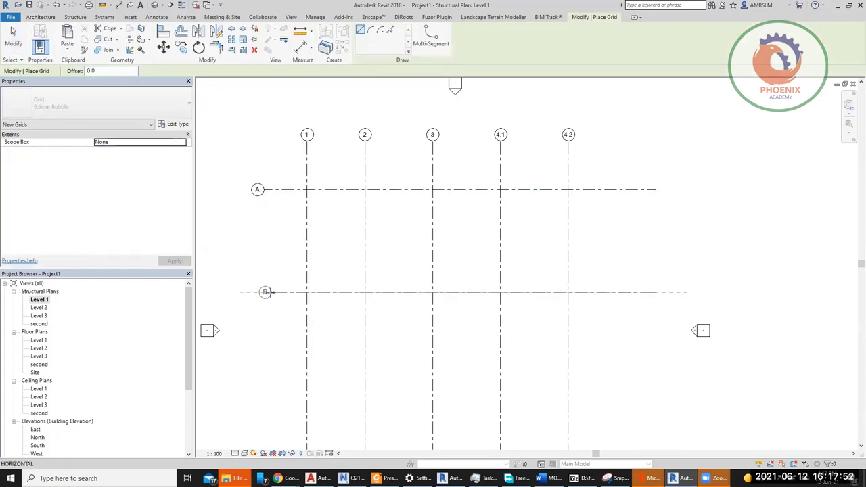
{"action": "left_click", "coordinate": [259, 293]}
{"action": "left_click", "coordinate": [655, 292]}
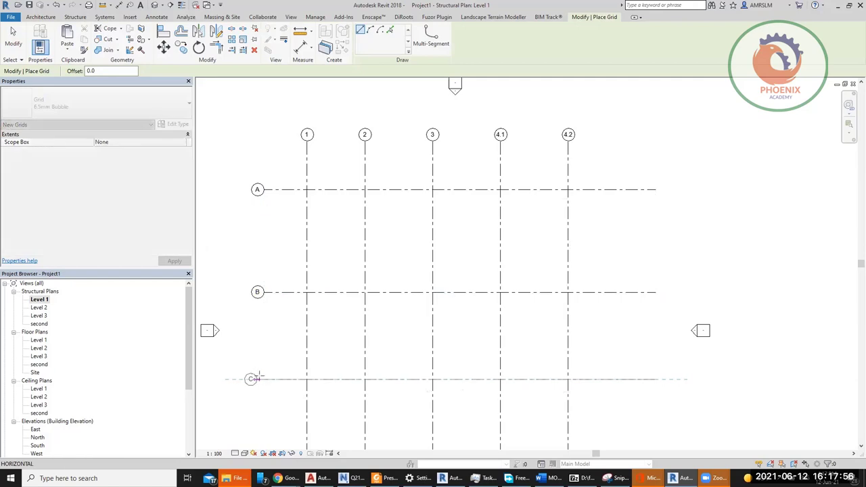
{"action": "left_click", "coordinate": [259, 379]}
{"action": "left_click", "coordinate": [655, 379]}
{"action": "key", "text": "Escape"}
{"action": "key", "text": "Escape"}
Step: Add a continuous aligned dimension string across all five vertical grids and place it above their bubbles
{"action": "scroll", "coordinate": [367, 266], "scroll_direction": "down", "scroll_amount": 2}
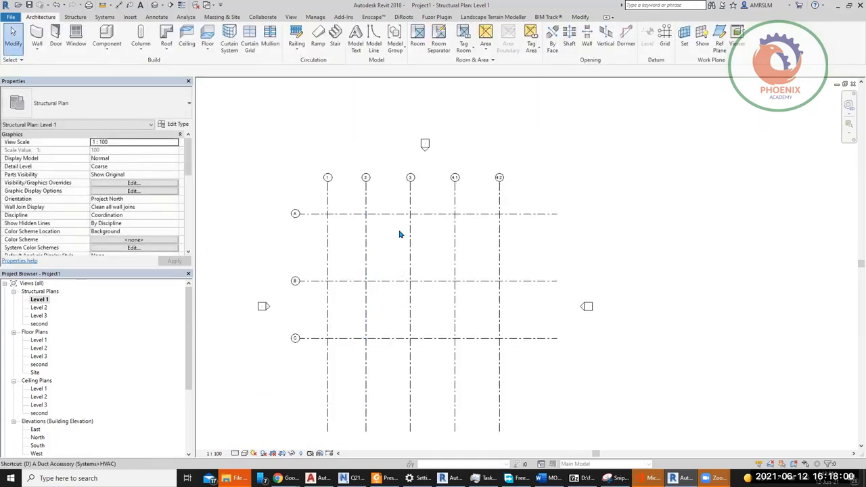
{"action": "key", "text": "d"}
{"action": "key", "text": "i"}
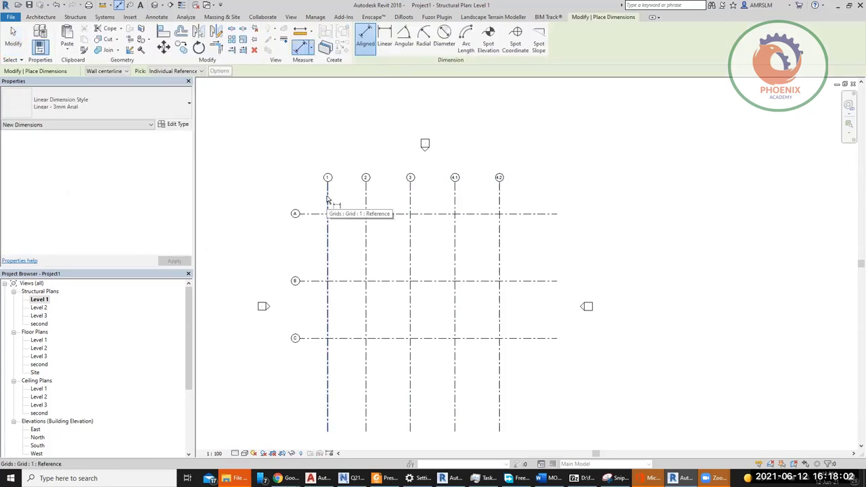
{"action": "left_click", "coordinate": [328, 200]}
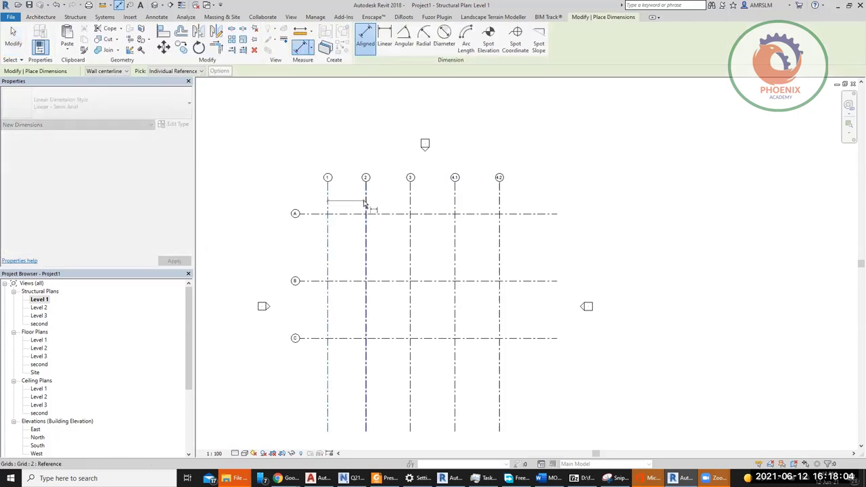
{"action": "left_click", "coordinate": [365, 201]}
{"action": "left_click", "coordinate": [410, 203]}
{"action": "left_click", "coordinate": [455, 203]}
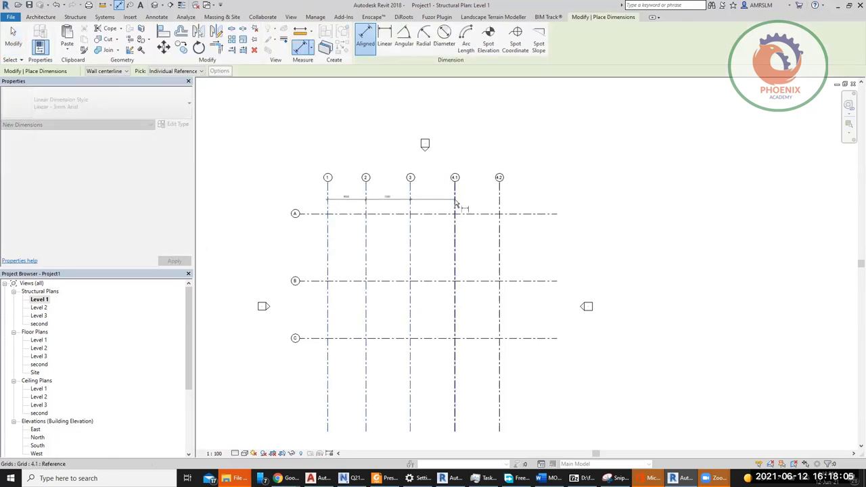
{"action": "left_click", "coordinate": [500, 206]}
{"action": "left_click", "coordinate": [529, 161]}
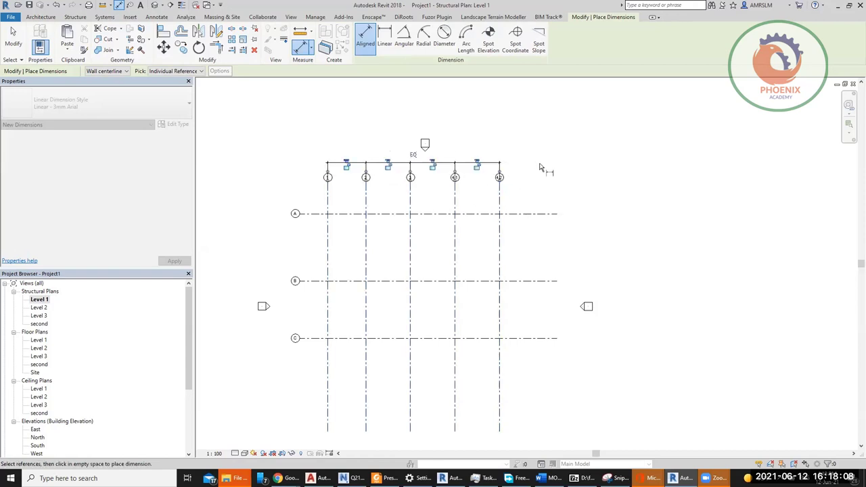
Step: Apply the EQ constraint to the grid dimension string to space the vertical grids equally
{"action": "scroll", "coordinate": [400, 161], "scroll_direction": "up", "scroll_amount": 3}
{"action": "middle_click_drag", "start_coordinate": [441, 190], "coordinate": [468, 189]}
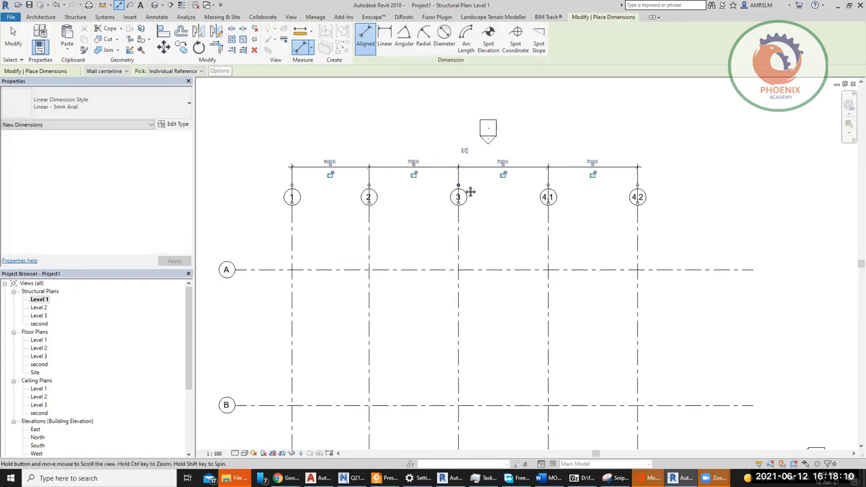
{"action": "left_click", "coordinate": [464, 152]}
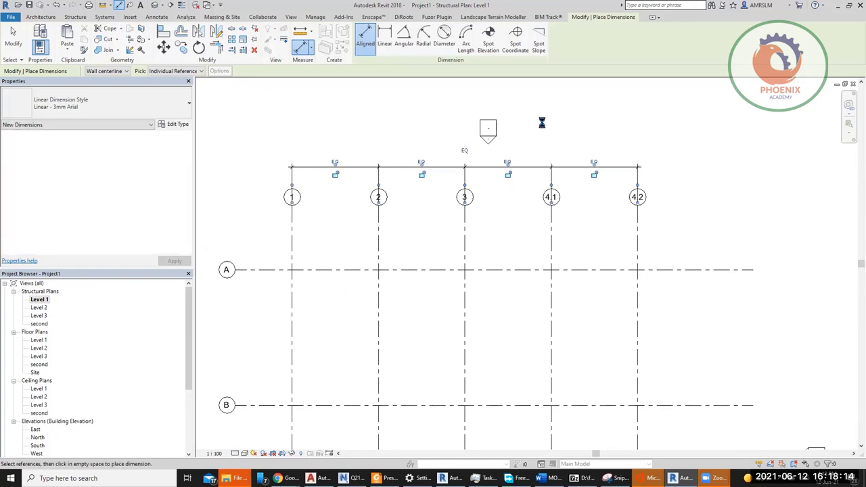
{"action": "key", "text": "Escape"}
{"action": "key", "text": "Escape"}
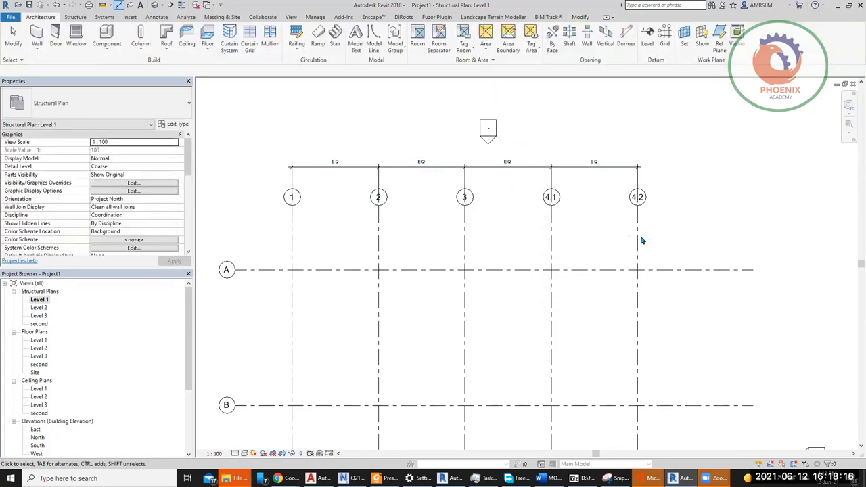
Step: Move grid 4.2 outward so the equally constrained vertical grids are spaced about 7775 mm apart
{"action": "left_click", "coordinate": [637, 245]}
{"action": "left_click_drag", "start_coordinate": [639, 245], "coordinate": [682, 261]}
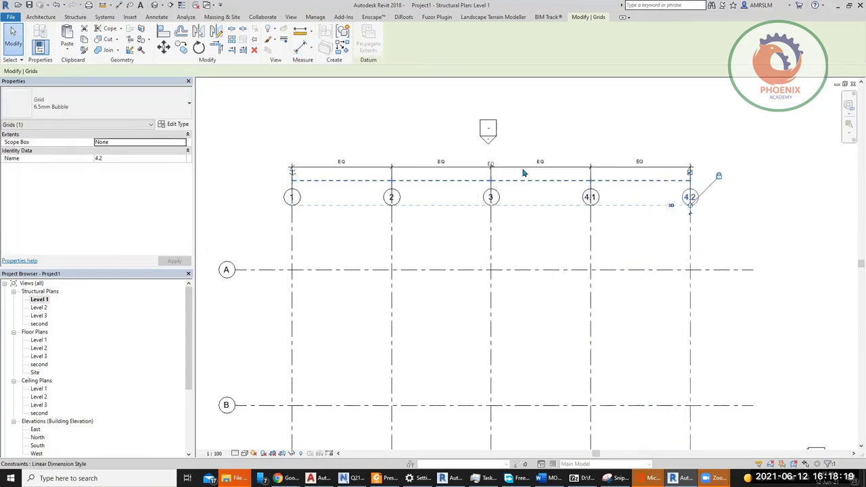
{"action": "left_click", "coordinate": [561, 233]}
Step: Set the grid dimension string's Equality Display to Value
{"action": "left_click", "coordinate": [589, 168]}
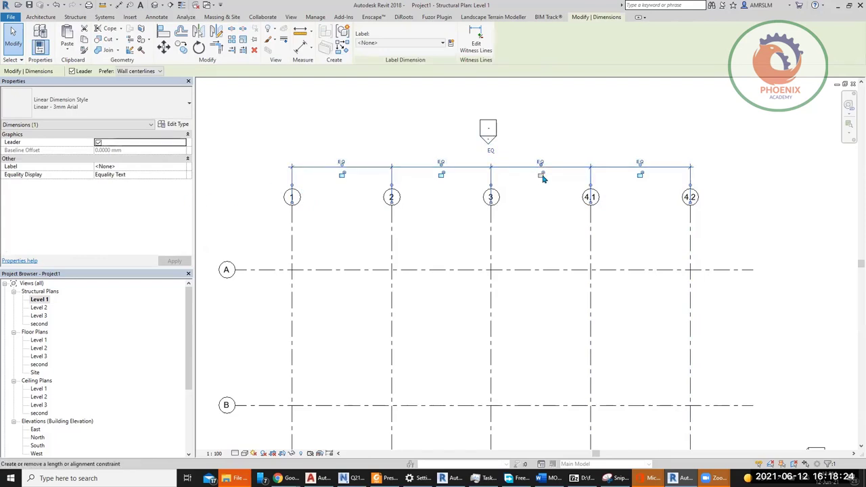
{"action": "left_click", "coordinate": [183, 175]}
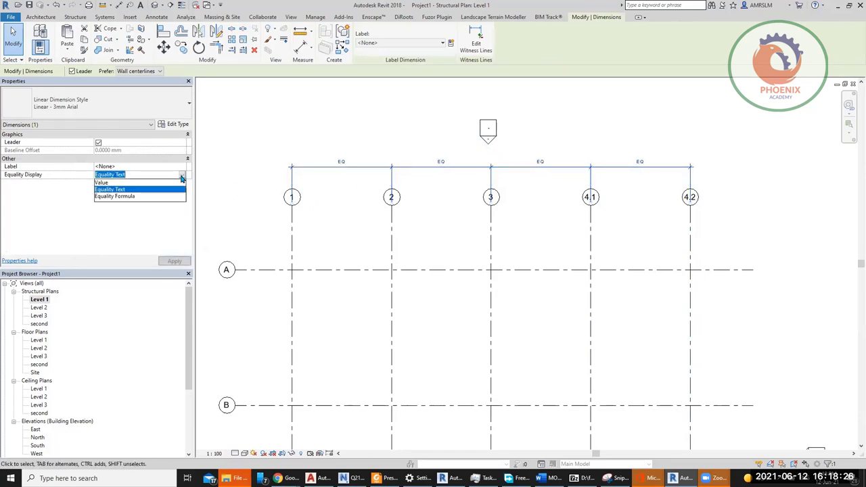
{"action": "left_click", "coordinate": [112, 184]}
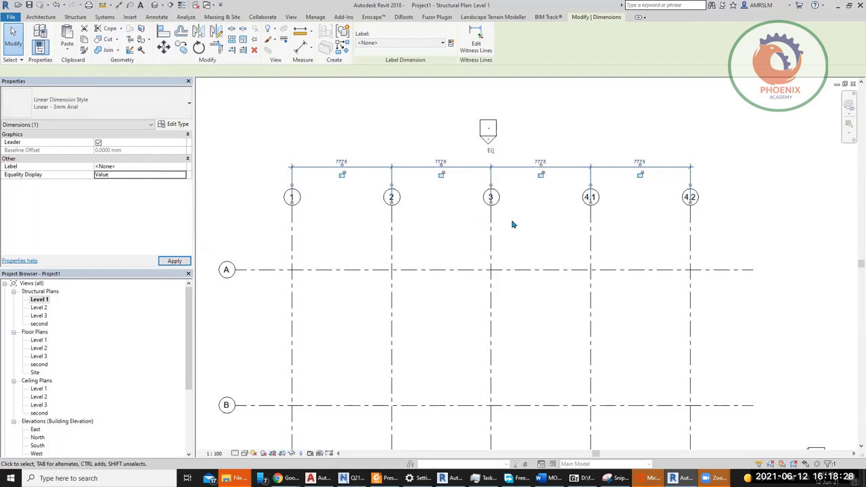
{"action": "key", "text": "Escape"}
Step: Move the dimension text between grids 3 and 4.1 up and toward grid 4.1, off its dimension line
{"action": "scroll", "coordinate": [473, 153], "scroll_direction": "up", "scroll_amount": 3}
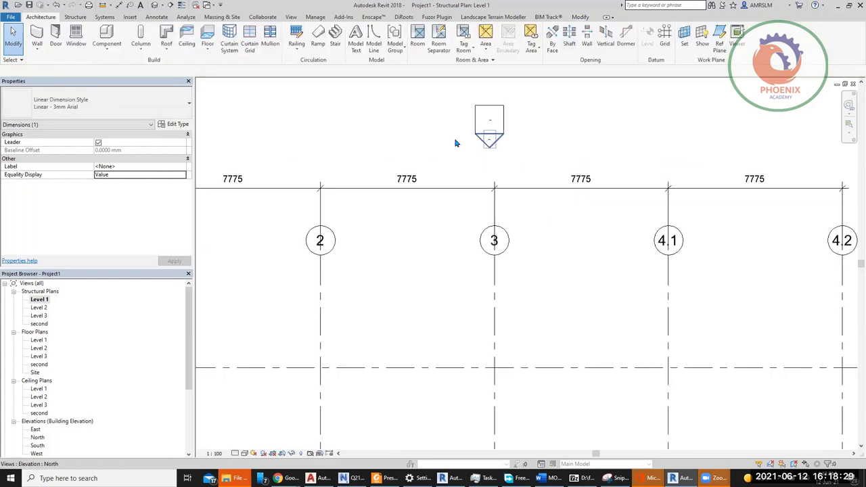
{"action": "left_click", "coordinate": [562, 188]}
{"action": "scroll", "coordinate": [576, 192], "scroll_direction": "up", "scroll_amount": 3}
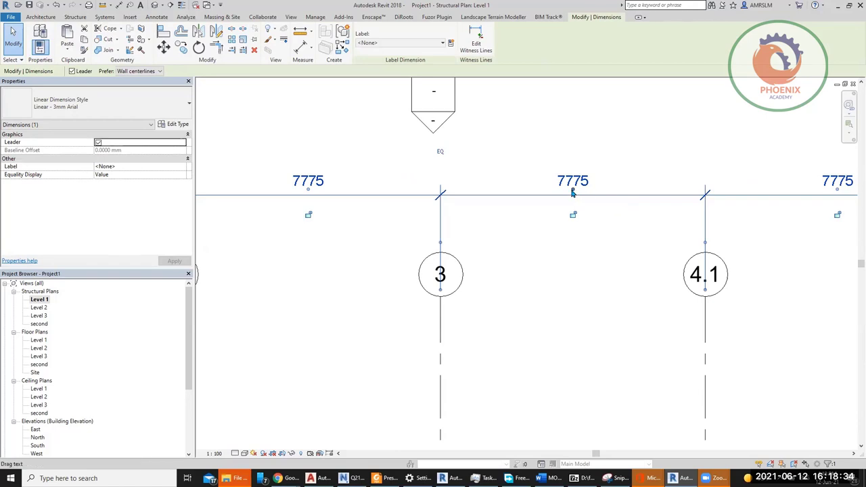
{"action": "left_click_drag", "start_coordinate": [573, 193], "coordinate": [629, 153]}
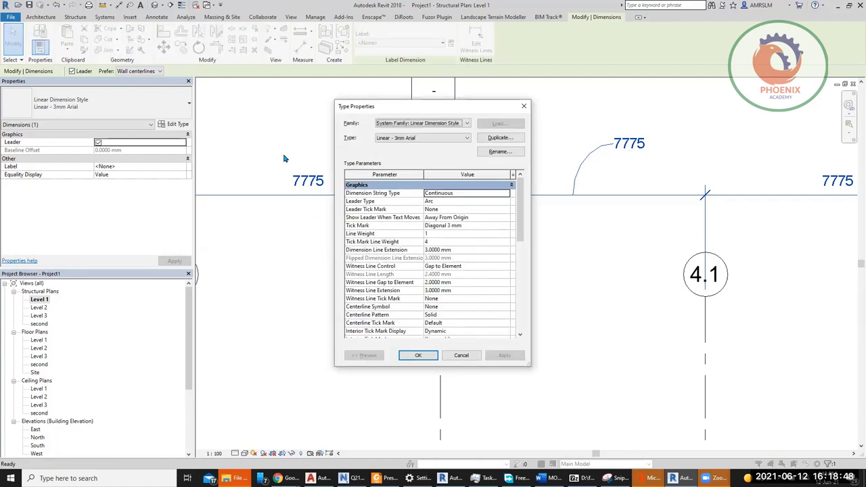
{"action": "left_click", "coordinate": [506, 195]}
{"action": "left_click", "coordinate": [473, 201]}
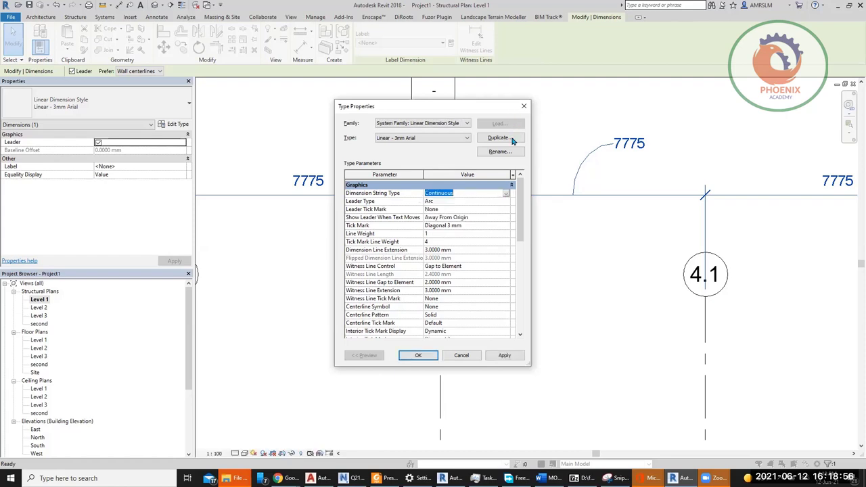
{"action": "left_click", "coordinate": [524, 106]}
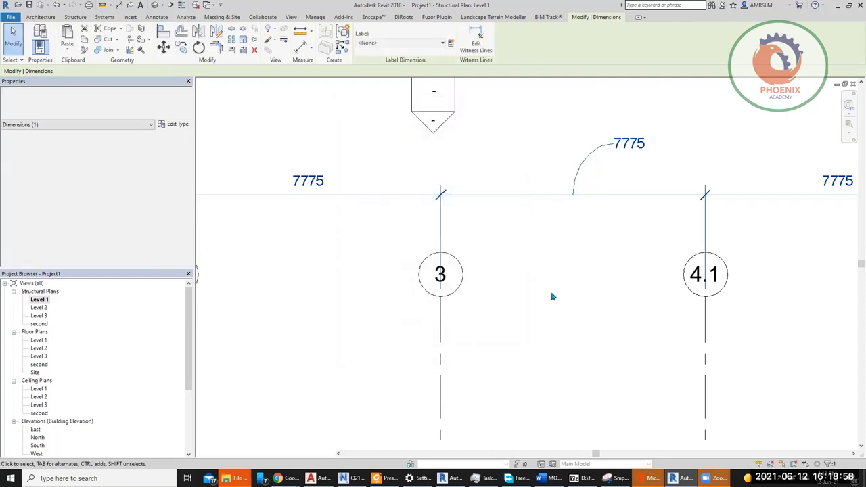
Step: Set the Dimension String Type of the grid dimension's Linear - 3mm Arial style to Baseline
{"action": "scroll", "coordinate": [553, 295], "scroll_direction": "down", "scroll_amount": 2}
{"action": "left_click", "coordinate": [304, 238]}
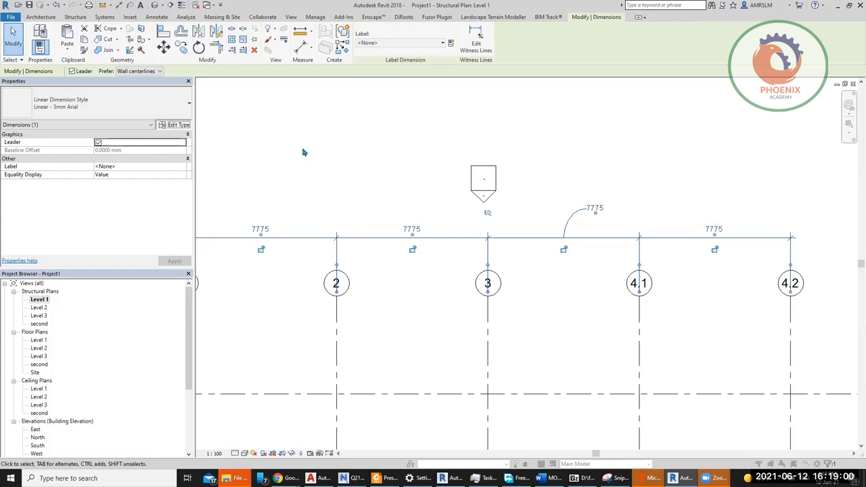
{"action": "left_click", "coordinate": [178, 124]}
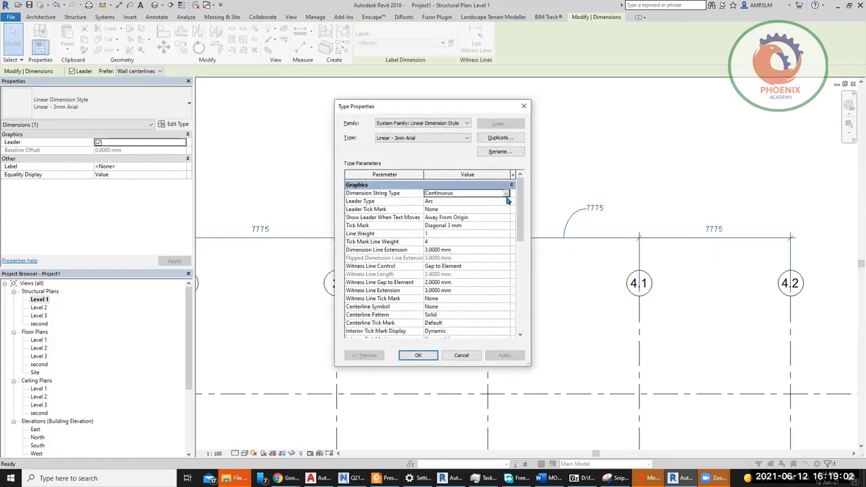
{"action": "left_click", "coordinate": [506, 196]}
{"action": "left_click", "coordinate": [505, 195]}
{"action": "left_click", "coordinate": [459, 209]}
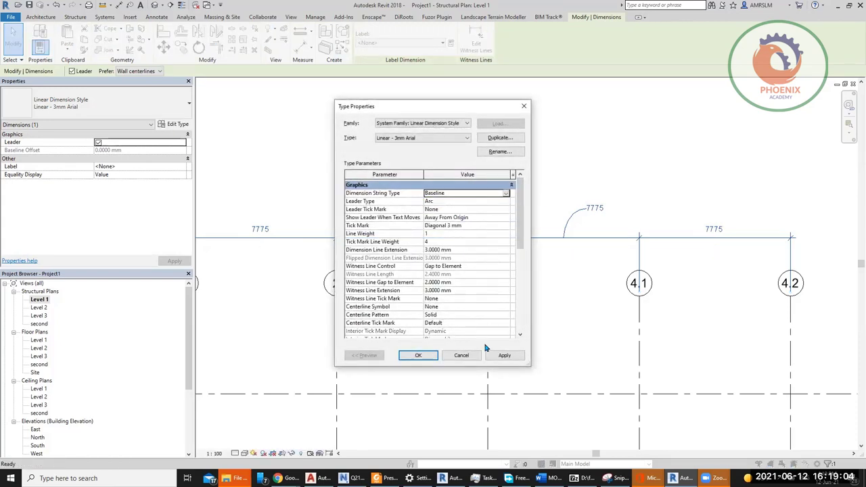
{"action": "left_click", "coordinate": [505, 357]}
{"action": "left_click", "coordinate": [418, 355]}
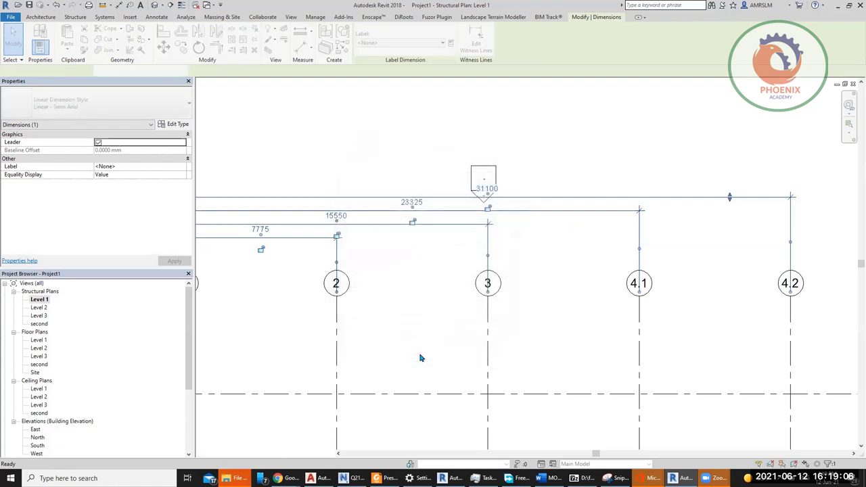
Step: Spread the stacked baseline grid dimensions apart to a baseline offset of about 20.6 mm
{"action": "scroll", "coordinate": [629, 296], "scroll_direction": "down", "scroll_amount": 2}
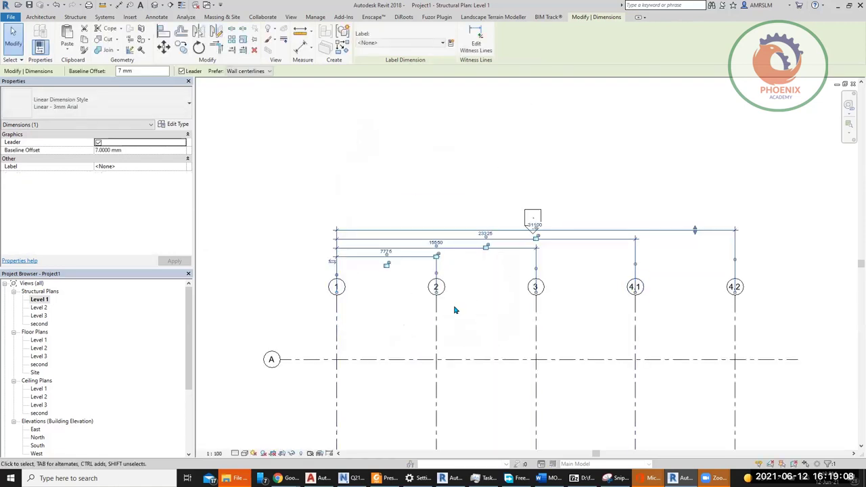
{"action": "scroll", "coordinate": [418, 239], "scroll_direction": "up", "scroll_amount": 1}
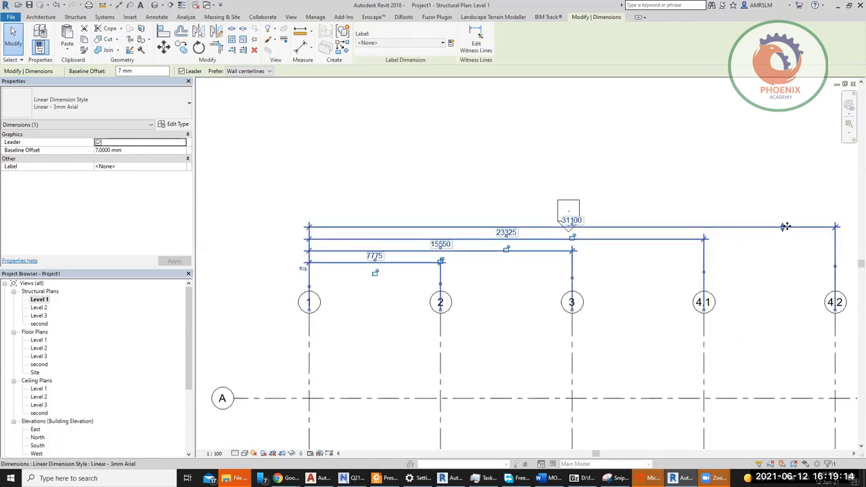
{"action": "left_click_drag", "start_coordinate": [782, 227], "coordinate": [783, 158]}
{"action": "left_click", "coordinate": [619, 295]}
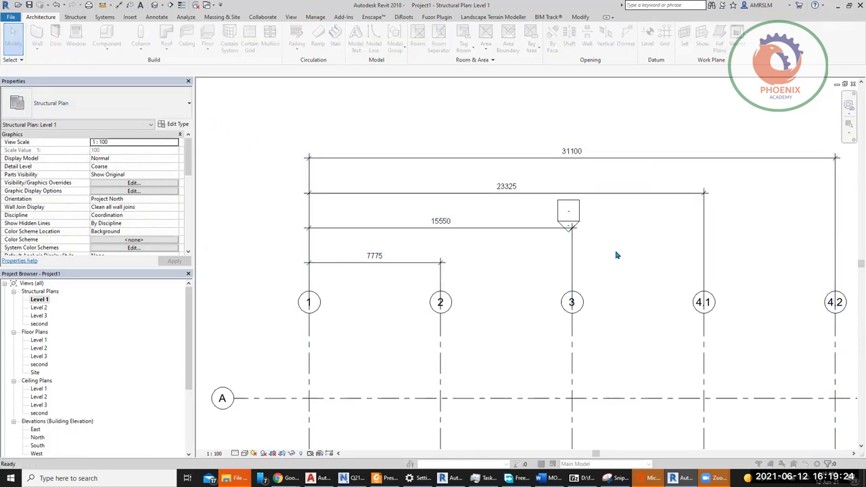
Step: Change the Dimension String Type of the grid dimension's style to Ordinate
{"action": "left_click", "coordinate": [175, 125]}
{"action": "left_click", "coordinate": [525, 107]}
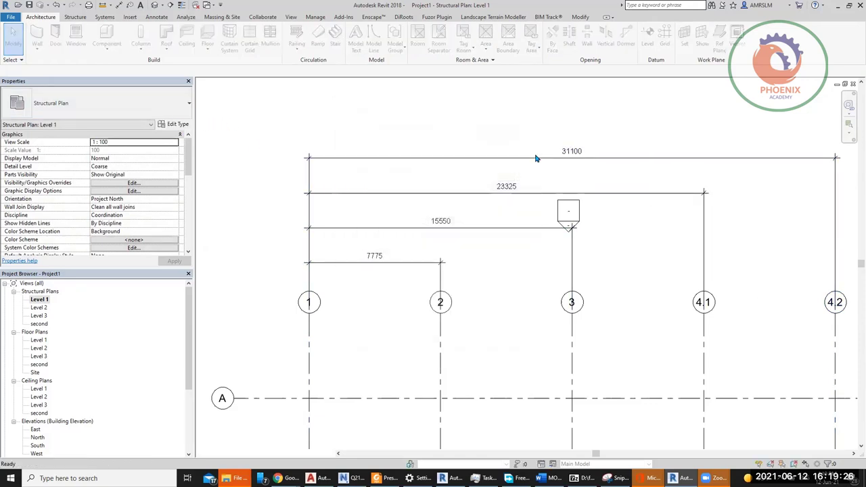
{"action": "left_click_drag", "start_coordinate": [849, 285], "coordinate": [228, 147]}
{"action": "left_click", "coordinate": [180, 124]}
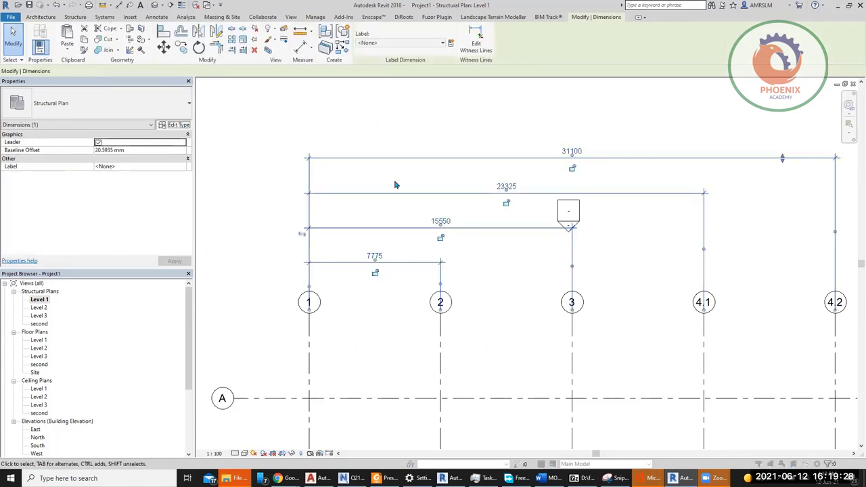
{"action": "left_click", "coordinate": [505, 195]}
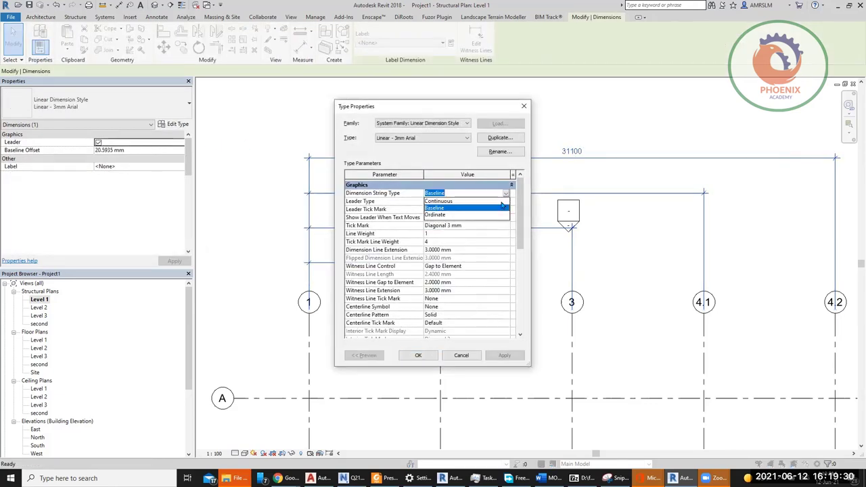
{"action": "left_click", "coordinate": [458, 216]}
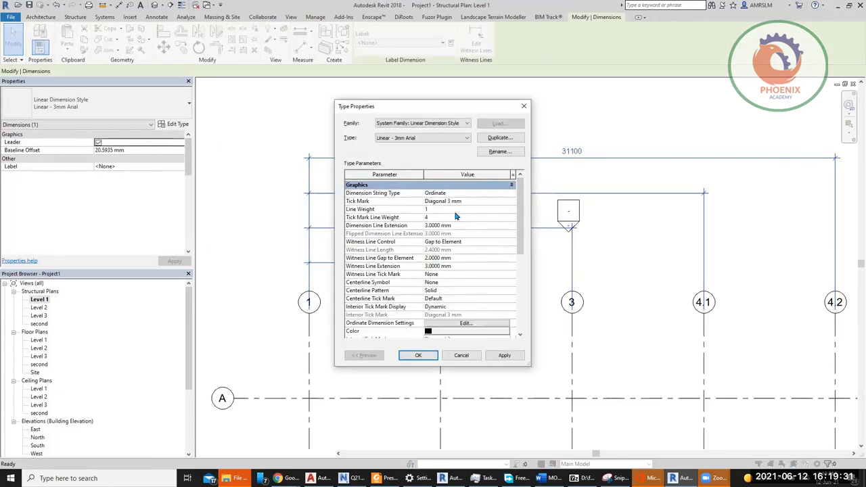
{"action": "left_click", "coordinate": [498, 356]}
{"action": "key", "text": "Return"}
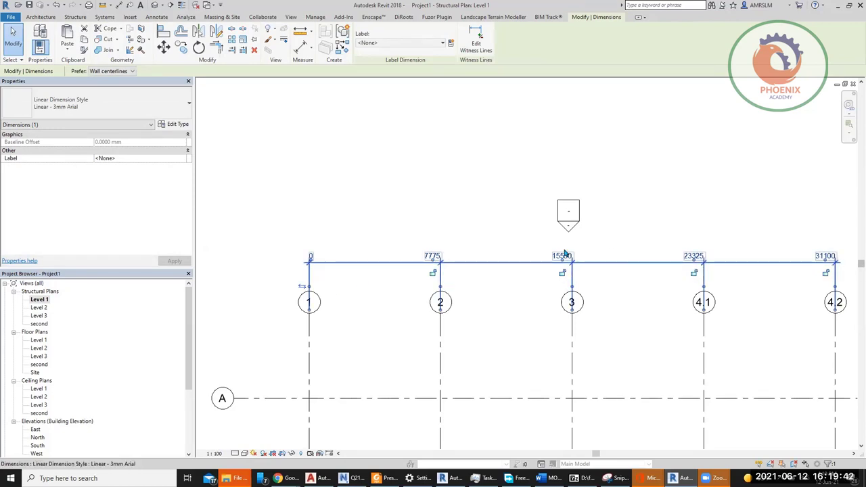
Step: Undo the ordinate, baseline offset and baseline changes to the grid dimension string
{"action": "key", "text": "ctrl+z"}
{"action": "key", "text": "ctrl+z"}
{"action": "key", "text": "ctrl+z"}
{"action": "key", "text": "ctrl+z"}
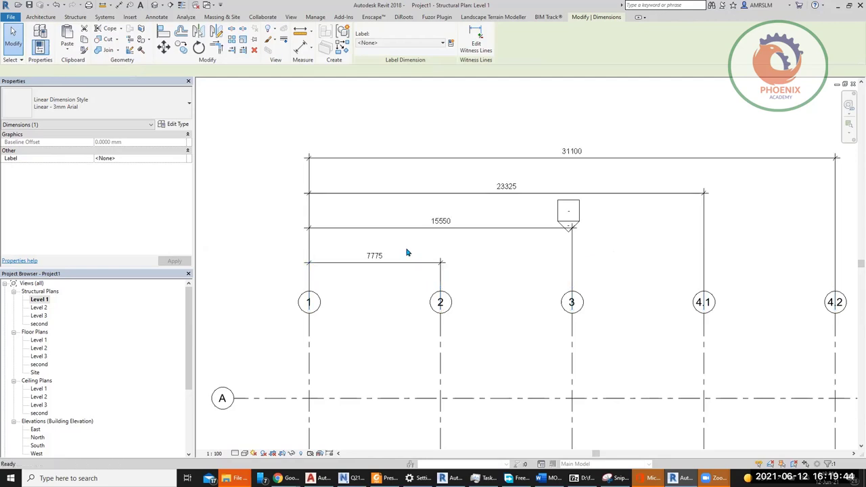
{"action": "key", "text": "Escape"}
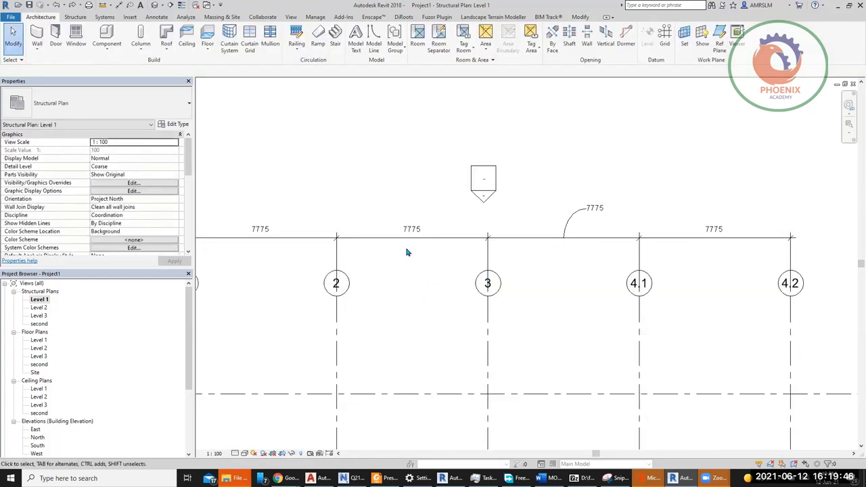
Step: Set the Leader Type of the grid dimension's Linear - 3mm Arial style to Line
{"action": "left_click", "coordinate": [461, 243]}
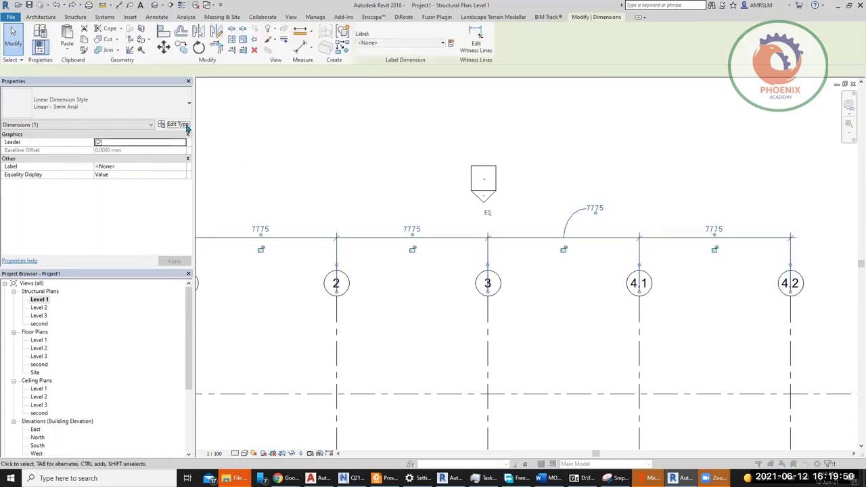
{"action": "left_click", "coordinate": [176, 124]}
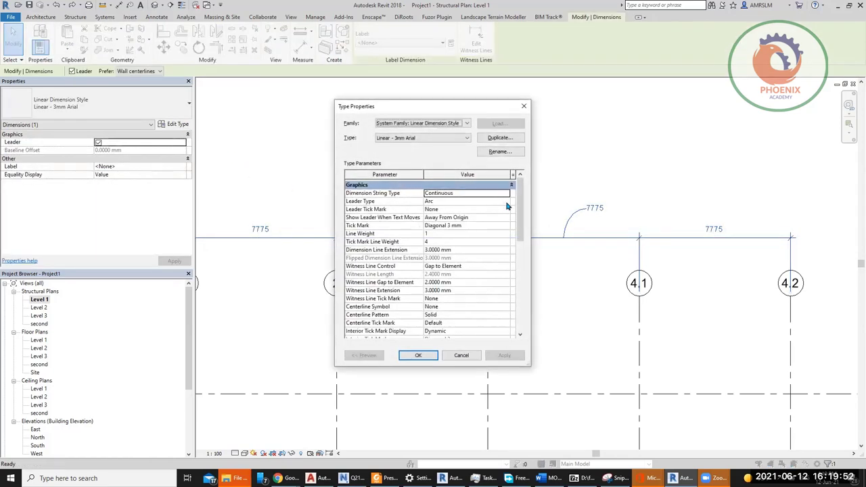
{"action": "left_click", "coordinate": [507, 201]}
{"action": "left_click", "coordinate": [455, 217]}
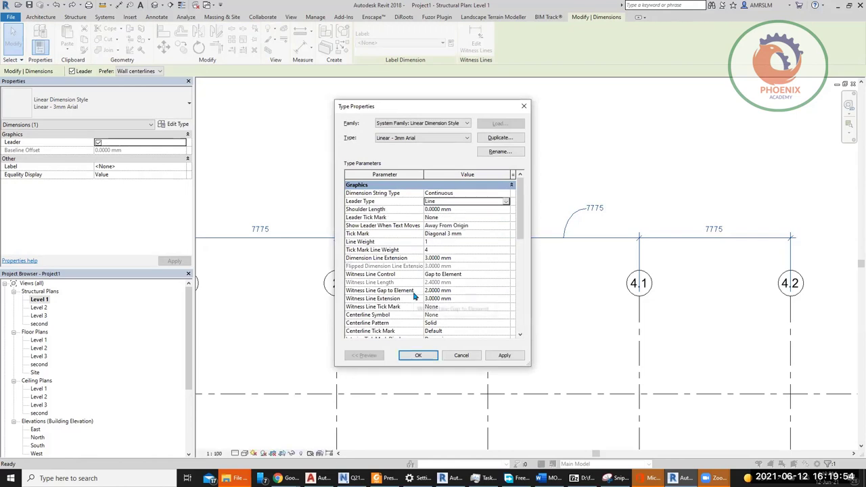
{"action": "left_click", "coordinate": [504, 356]}
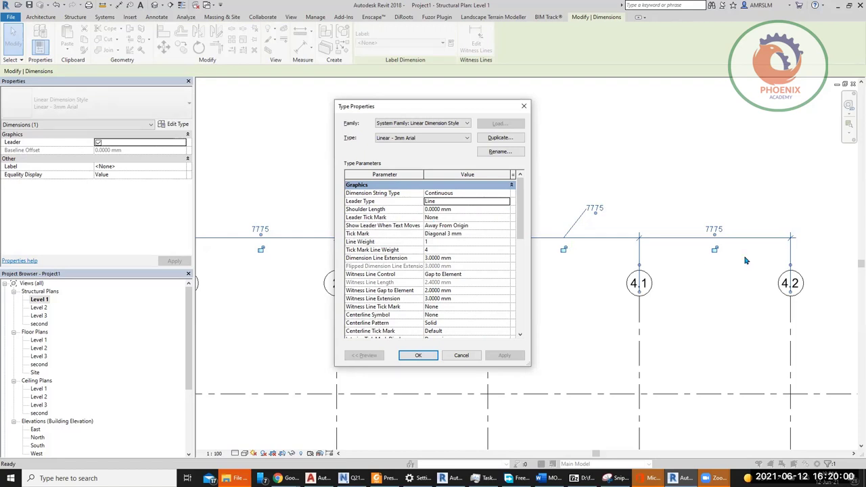
Step: Set the dimension style's Leader Tick Mark to Arrow 30 Degree
{"action": "left_click", "coordinate": [506, 217]}
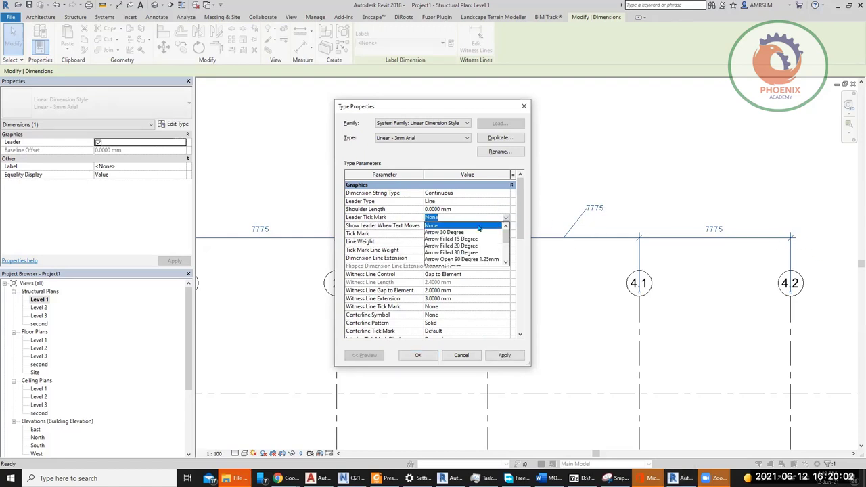
{"action": "left_click", "coordinate": [450, 233]}
{"action": "left_click", "coordinate": [504, 355]}
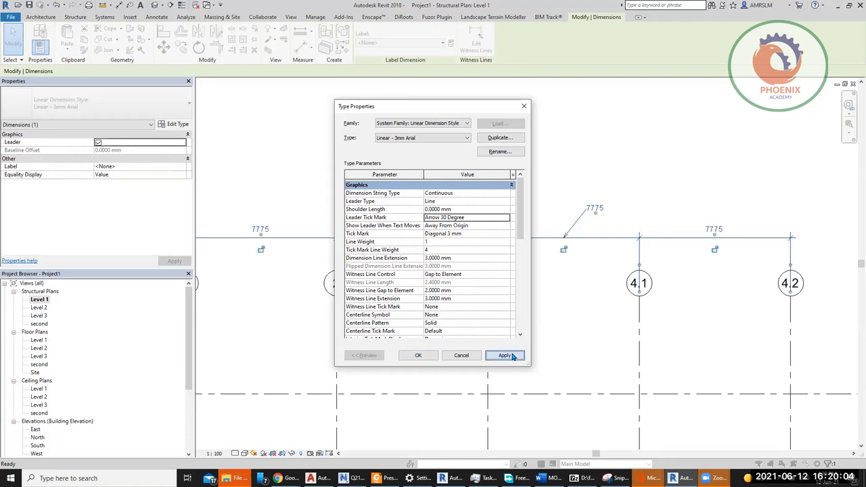
Step: Set the dimension style's Show Leader When Text Moves option to Beyond Witness Lines
{"action": "left_click", "coordinate": [502, 226]}
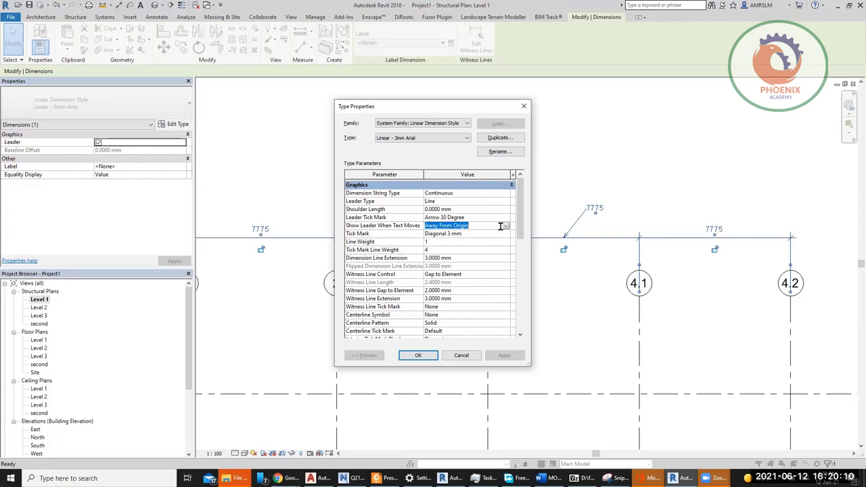
{"action": "left_click", "coordinate": [506, 226]}
{"action": "left_click", "coordinate": [477, 242]}
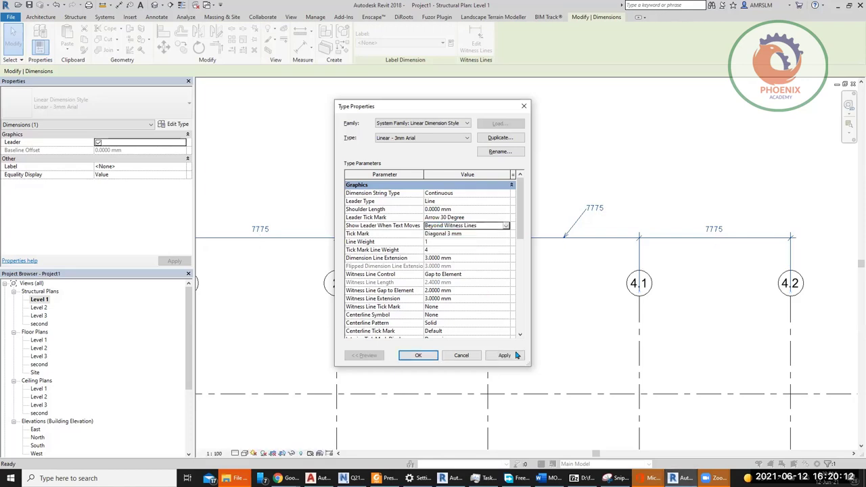
{"action": "left_click", "coordinate": [517, 355]}
Step: Set the dimension style's Line Weight to 4 and accept the type changes
{"action": "left_click", "coordinate": [495, 241]}
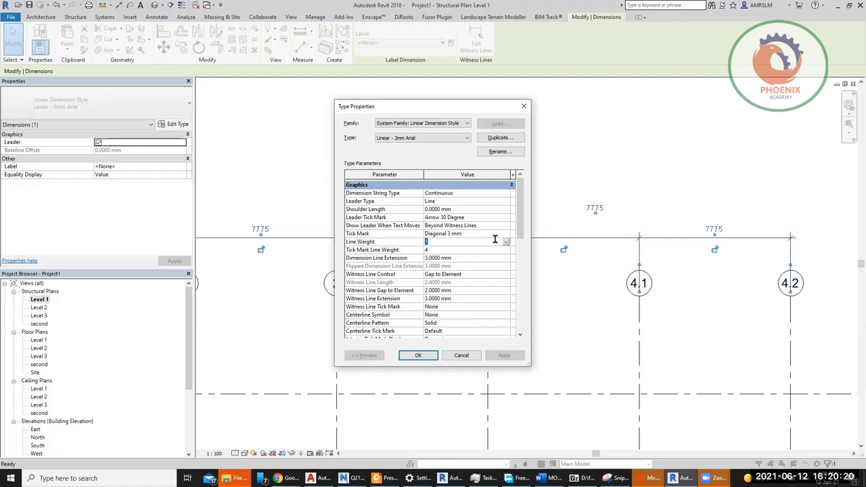
{"action": "type", "text": "4"}
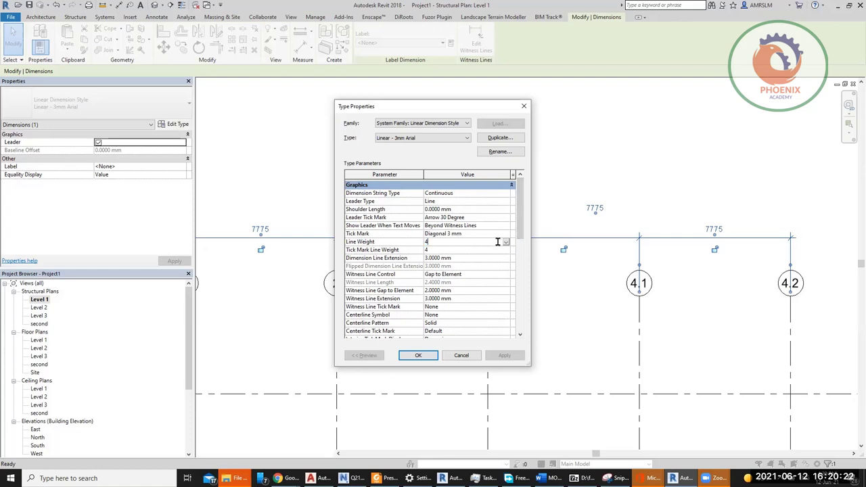
{"action": "left_click", "coordinate": [505, 241]}
{"action": "left_click", "coordinate": [409, 248]}
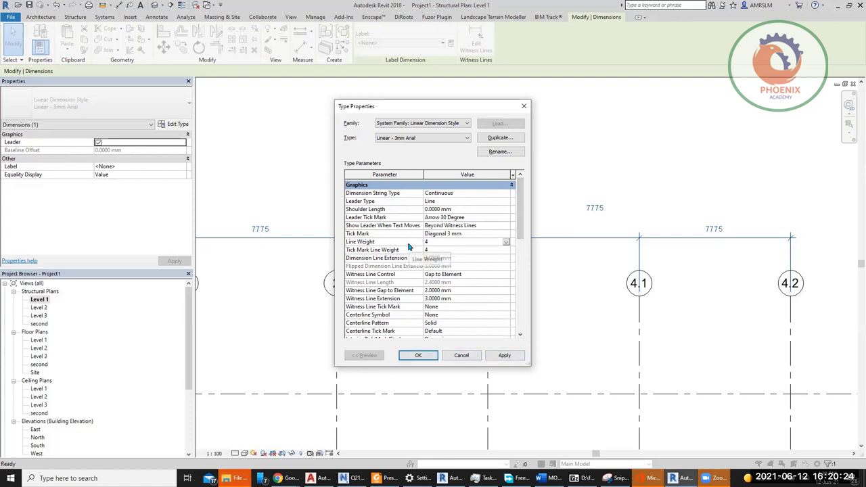
{"action": "left_click", "coordinate": [415, 355]}
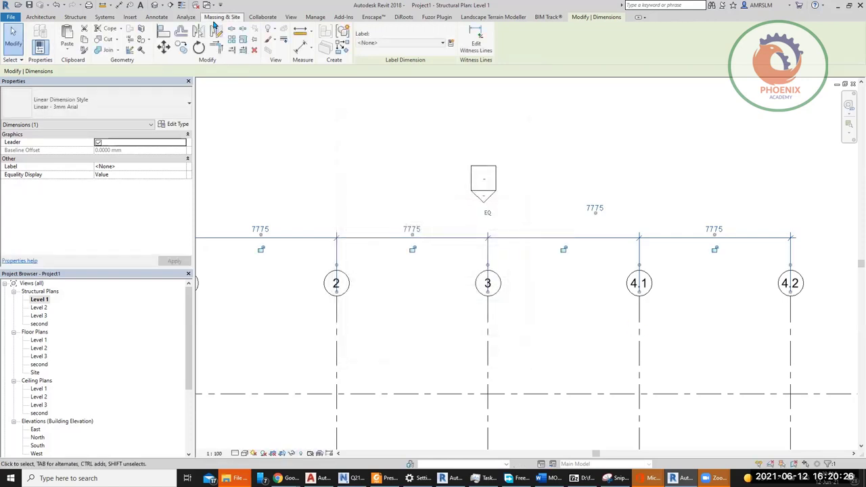
Step: Compare the grid dimension's line thickness with Thin Lines off and on, leaving Thin Lines off
{"action": "left_click", "coordinate": [181, 7]}
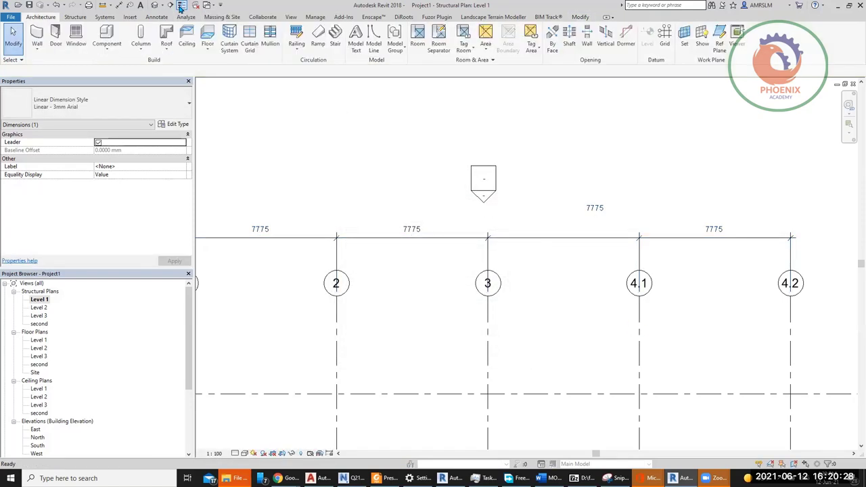
{"action": "scroll", "coordinate": [532, 286], "scroll_direction": "up", "scroll_amount": 4}
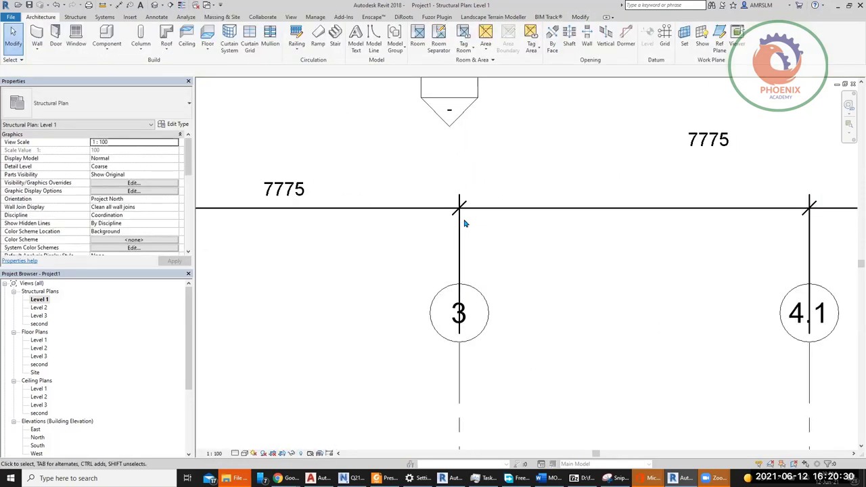
{"action": "left_click", "coordinate": [181, 5]}
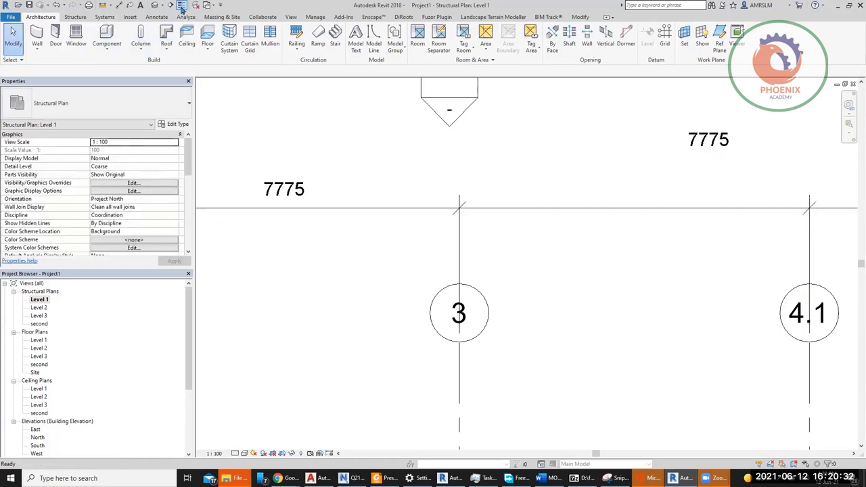
{"action": "left_click", "coordinate": [182, 7]}
Step: Set the grid dimension style's Witness Line Gap to Element and Witness Line Extension to 10 mm and apply
{"action": "left_click", "coordinate": [223, 207]}
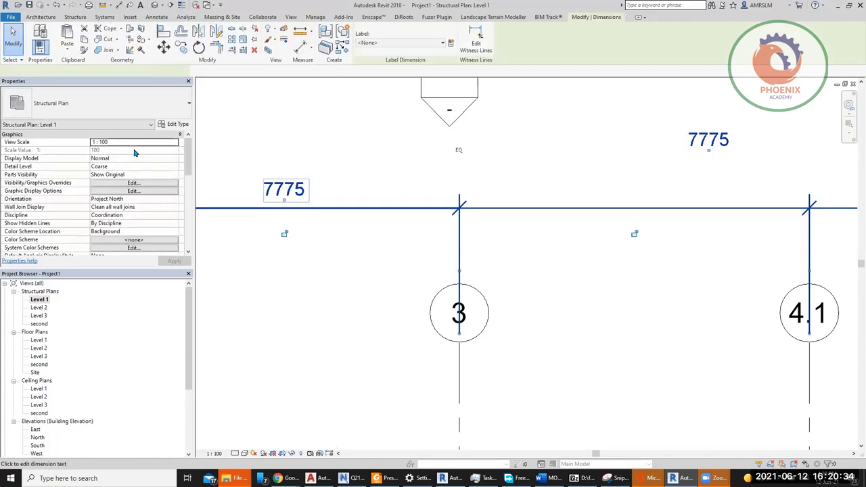
{"action": "left_click", "coordinate": [178, 125]}
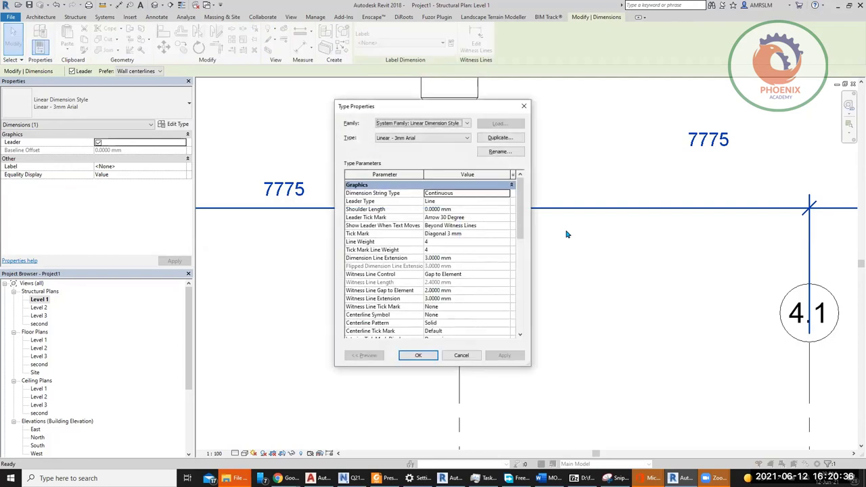
{"action": "left_click_drag", "start_coordinate": [463, 113], "coordinate": [335, 117]}
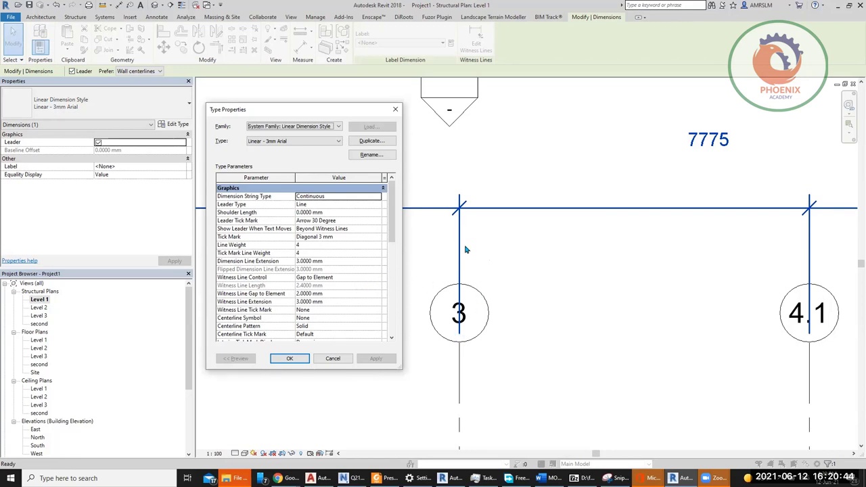
{"action": "left_click", "coordinate": [358, 293]}
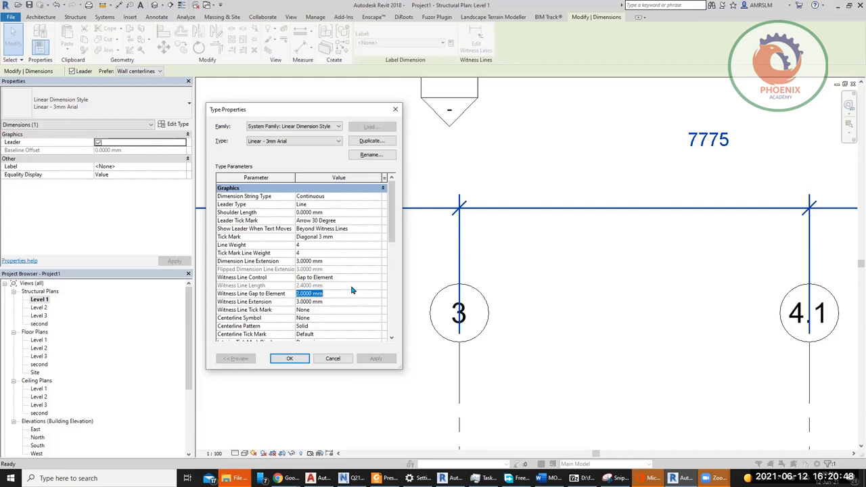
{"action": "type", "text": "10"}
{"action": "key", "text": "Tab"}
{"action": "type", "text": "10"}
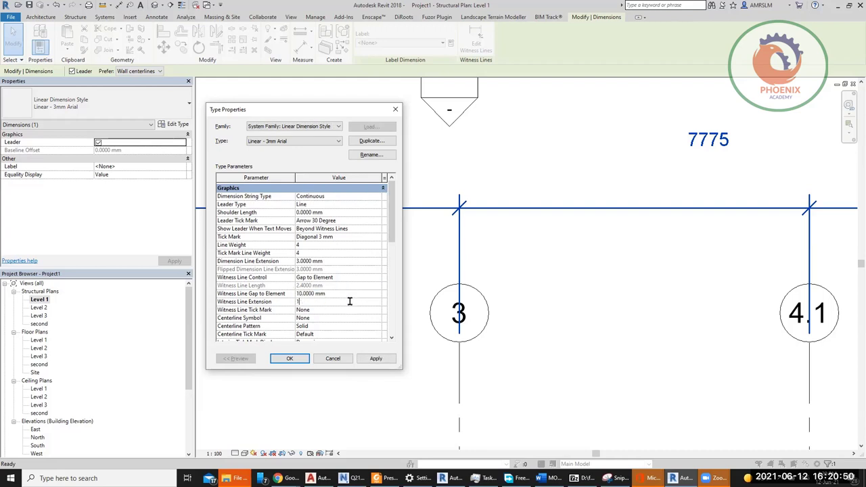
{"action": "left_click", "coordinate": [375, 359]}
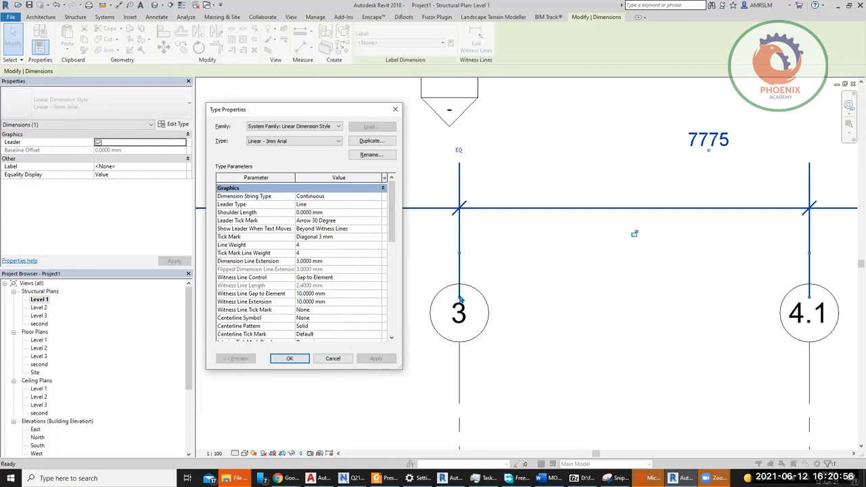
Step: Set both the Witness Line Gap to Element and the Witness Line Extension to 30 mm and apply
{"action": "left_click", "coordinate": [351, 293]}
{"action": "type", "text": "30"}
{"action": "left_click", "coordinate": [352, 301]}
{"action": "type", "text": "3"}
{"action": "left_click", "coordinate": [375, 358]}
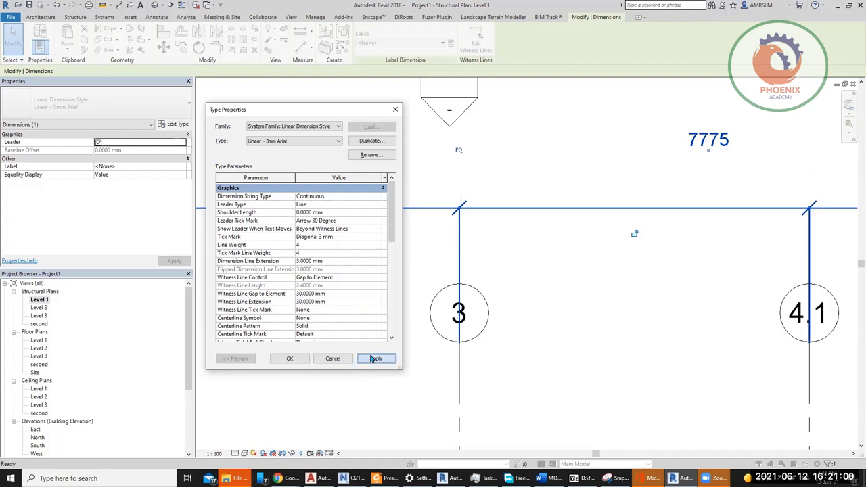
Step: Set both the Witness Line Gap to Element and the Witness Line Extension to 20 mm and apply
{"action": "left_click", "coordinate": [345, 295]}
{"action": "left_click", "coordinate": [345, 295]}
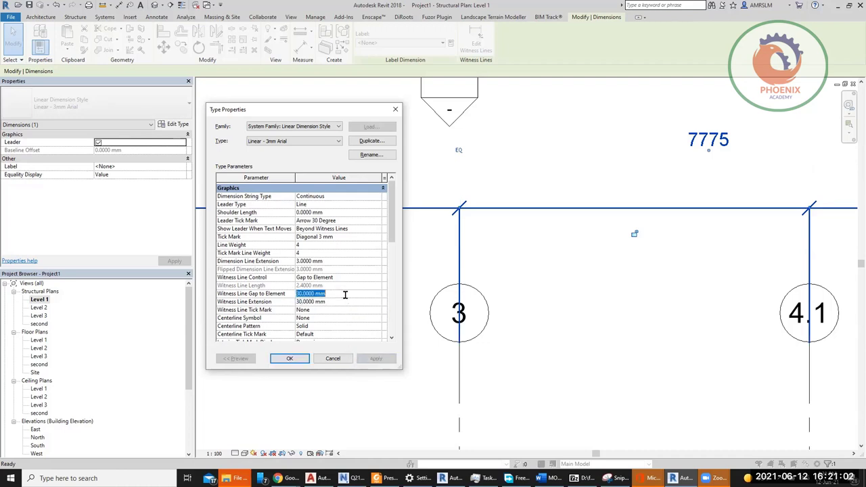
{"action": "type", "text": "20"}
{"action": "left_click", "coordinate": [345, 302]}
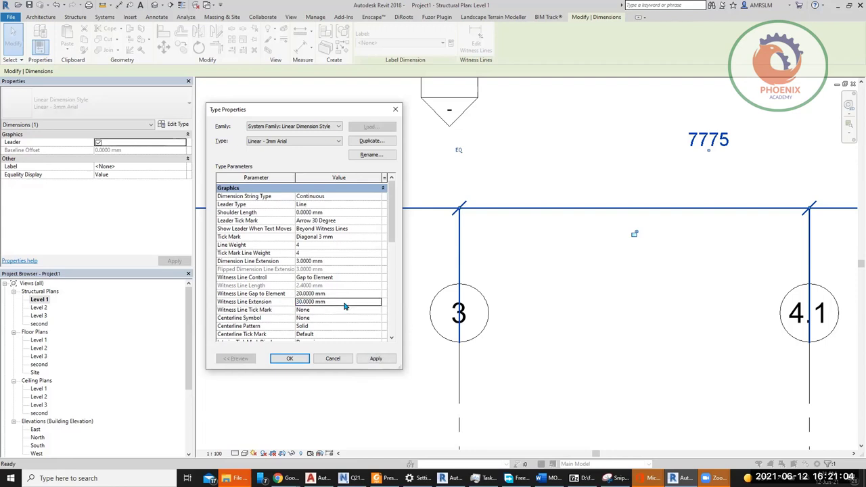
{"action": "type", "text": "20"}
{"action": "left_click", "coordinate": [376, 360]}
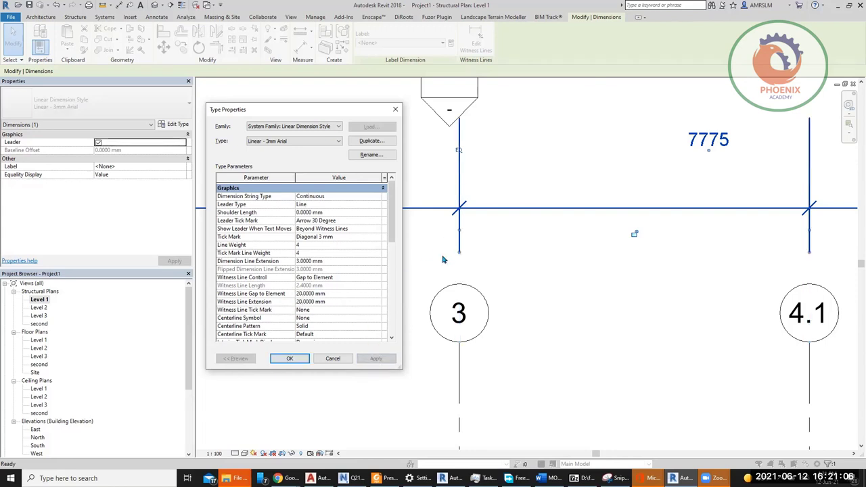
Step: Change the dimension style's color to light grey, RGB 192-192-192
{"action": "scroll", "coordinate": [326, 257], "scroll_direction": "down", "scroll_amount": 4}
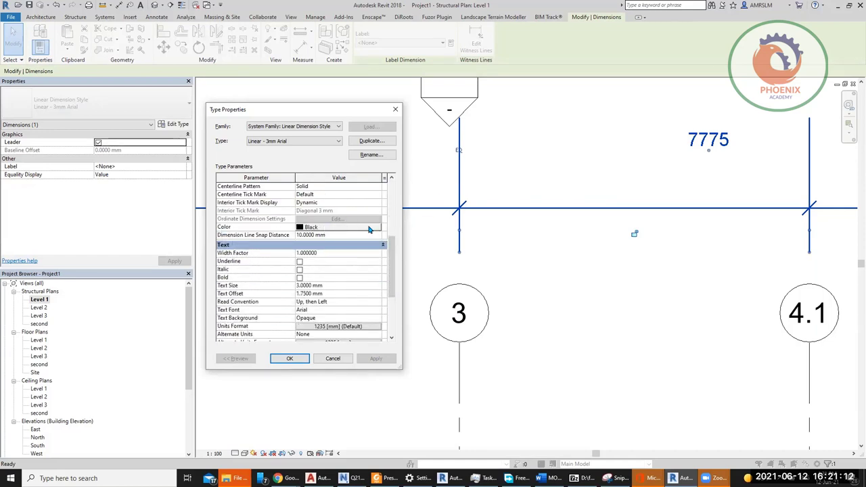
{"action": "left_click", "coordinate": [341, 228]}
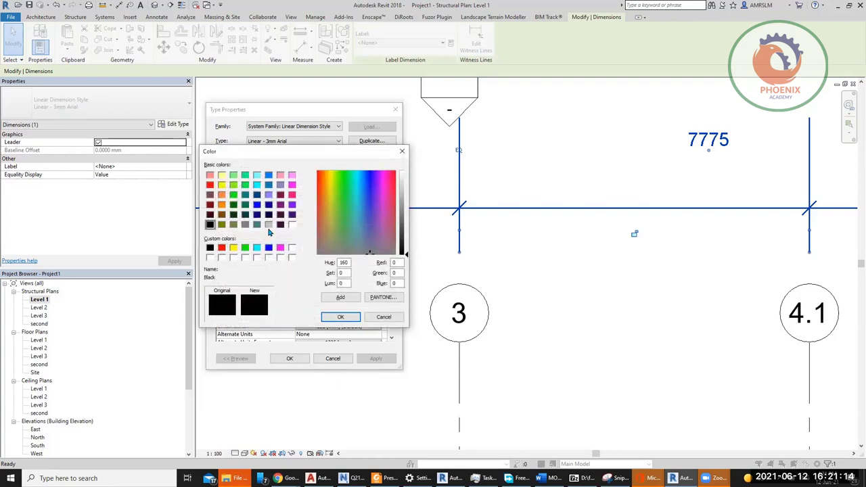
{"action": "left_click", "coordinate": [269, 226]}
{"action": "left_click", "coordinate": [341, 317]}
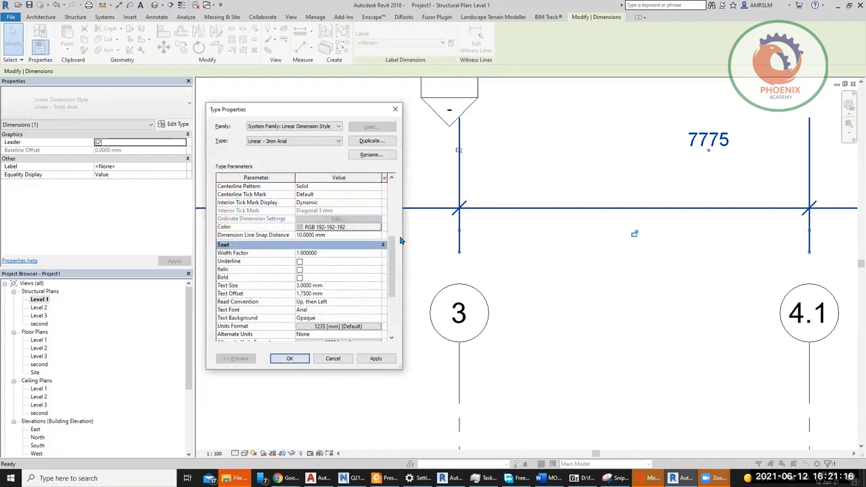
Step: Set the dimension style's Text Size to 2 mm and apply it
{"action": "left_click_drag", "start_coordinate": [391, 258], "coordinate": [391, 274]}
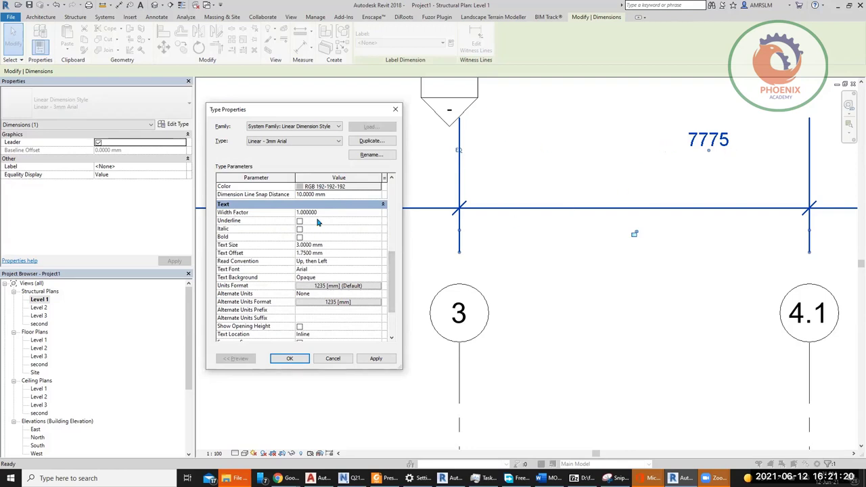
{"action": "left_click", "coordinate": [348, 243]}
{"action": "key", "text": "BackSpace"}
{"action": "left_click", "coordinate": [375, 359]}
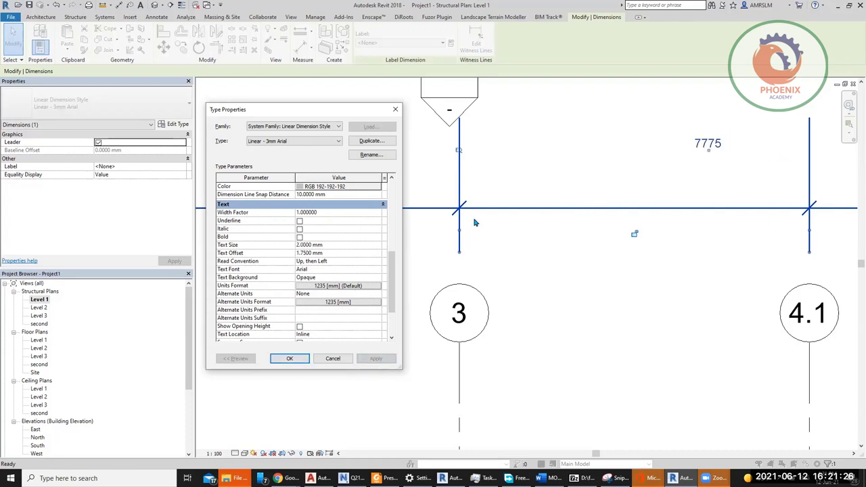
Step: Set the dimension style's Text Size to 4 mm and accept the type changes
{"action": "left_click", "coordinate": [337, 242]}
{"action": "type", "text": "4"}
{"action": "left_click", "coordinate": [376, 358]}
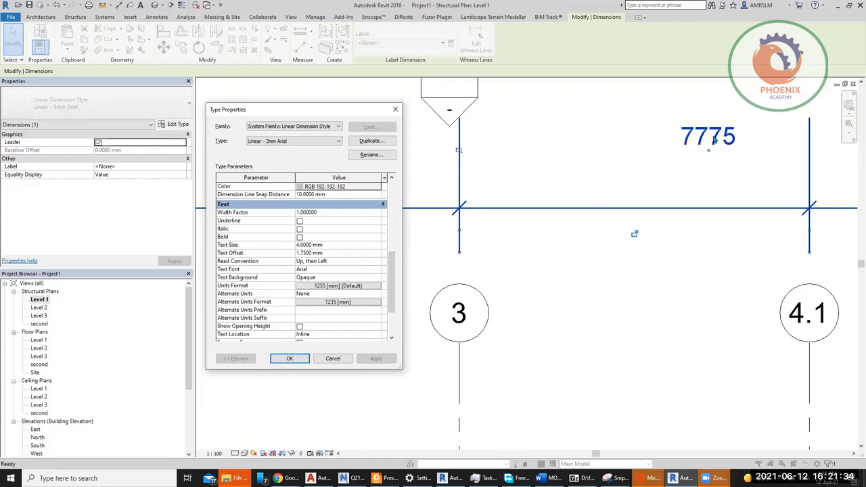
{"action": "left_click", "coordinate": [305, 359]}
Step: Move the grid dimension string down below the grid bubbles so its text overlaps grid line A, and deselect it
{"action": "scroll", "coordinate": [468, 221], "scroll_direction": "down", "scroll_amount": 2}
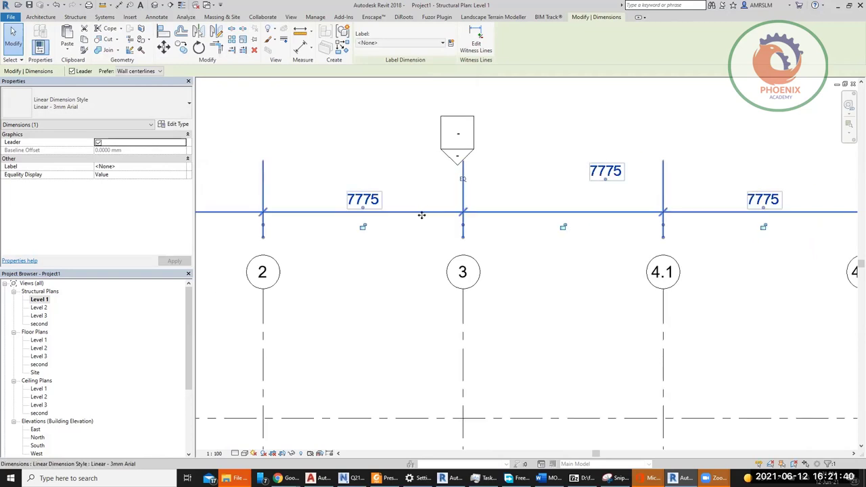
{"action": "left_click_drag", "start_coordinate": [421, 212], "coordinate": [415, 398]}
{"action": "scroll", "coordinate": [464, 348], "scroll_direction": "down", "scroll_amount": 2}
{"action": "scroll", "coordinate": [385, 393], "scroll_direction": "up", "scroll_amount": 3}
{"action": "scroll", "coordinate": [360, 342], "scroll_direction": "up", "scroll_amount": 2}
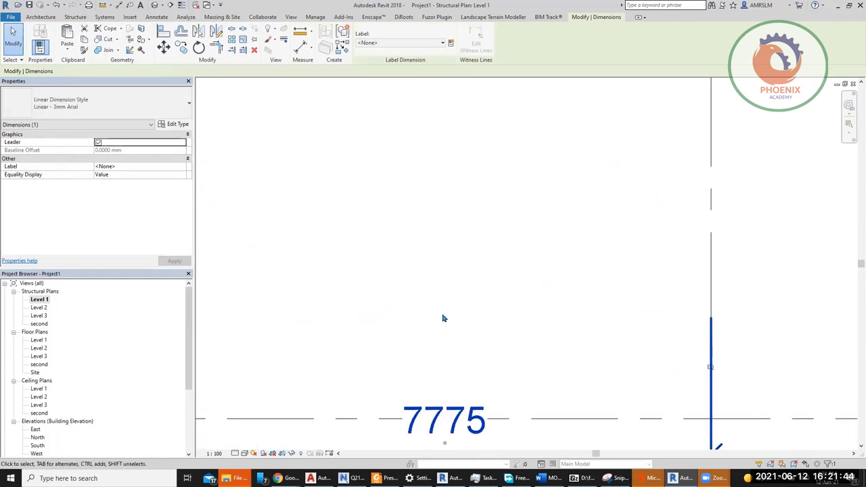
{"action": "left_click", "coordinate": [481, 197]}
{"action": "scroll", "coordinate": [481, 197], "scroll_direction": "down", "scroll_amount": 3}
{"action": "scroll", "coordinate": [453, 391], "scroll_direction": "up", "scroll_amount": 3}
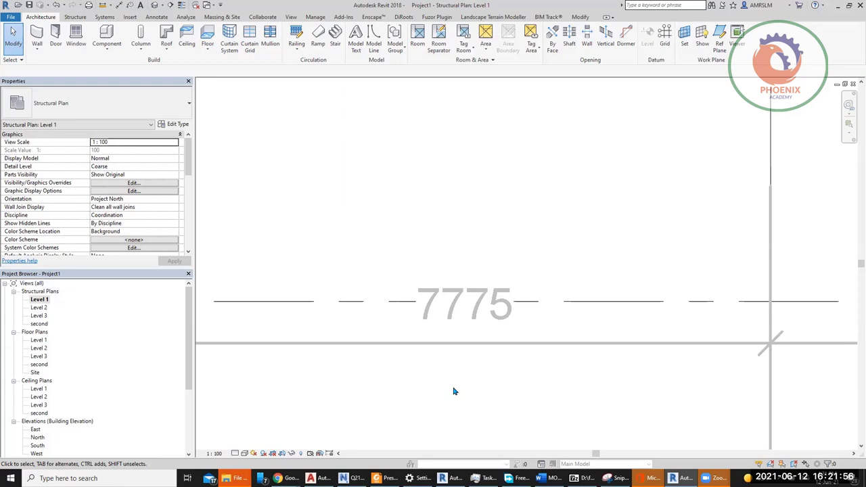
Step: Set the grid dimension style's Text Background to Transparent and accept the type changes
{"action": "left_click", "coordinate": [480, 345]}
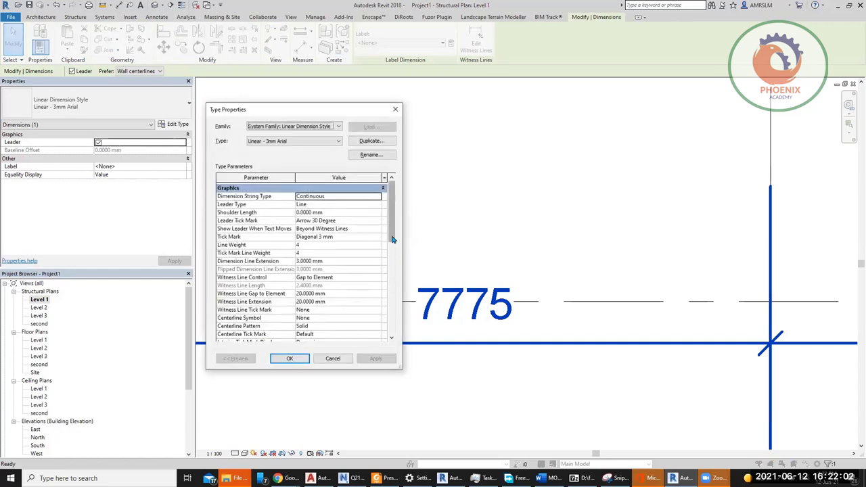
{"action": "scroll", "coordinate": [392, 240], "scroll_direction": "down", "scroll_amount": 10}
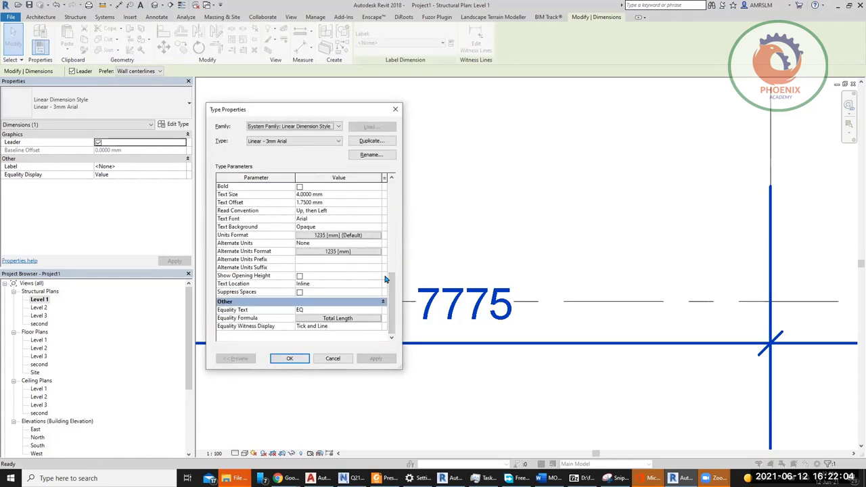
{"action": "left_click", "coordinate": [366, 227]}
{"action": "left_click", "coordinate": [377, 227]}
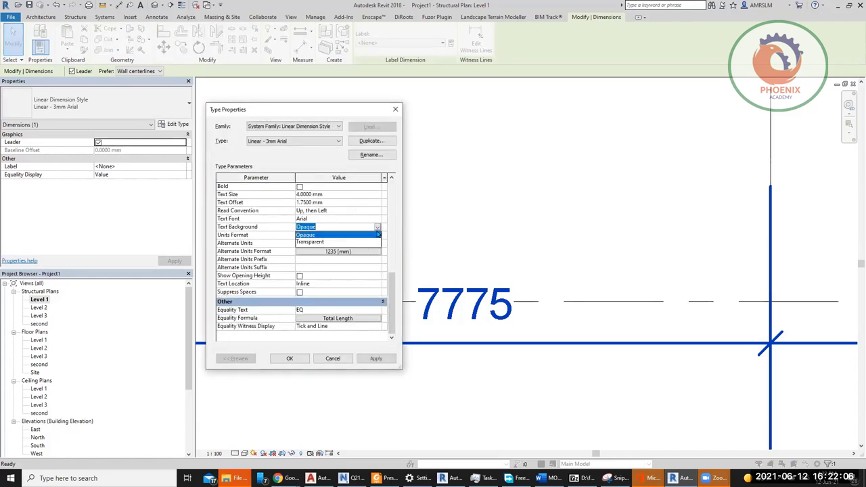
{"action": "left_click", "coordinate": [334, 243]}
{"action": "left_click", "coordinate": [374, 359]}
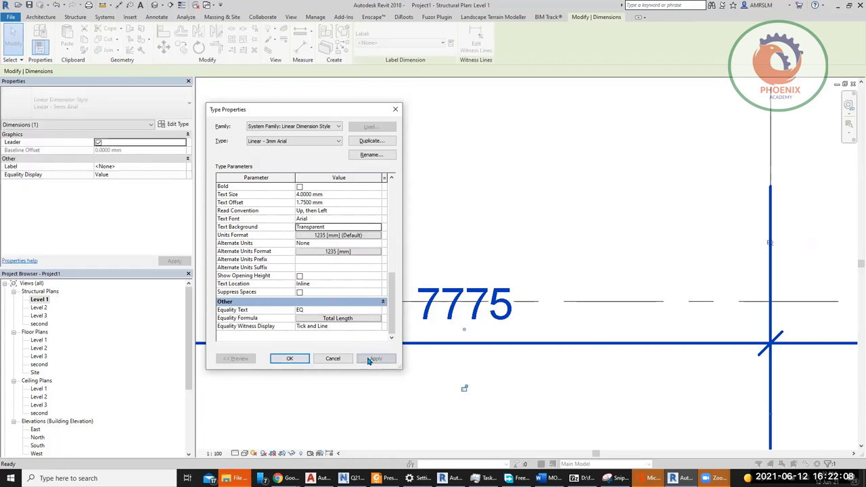
{"action": "left_click", "coordinate": [289, 358]}
Step: Move the dimension string up between the numbered grid bubbles and grid line A, and deselect it
{"action": "scroll", "coordinate": [474, 305], "scroll_direction": "down", "scroll_amount": 5}
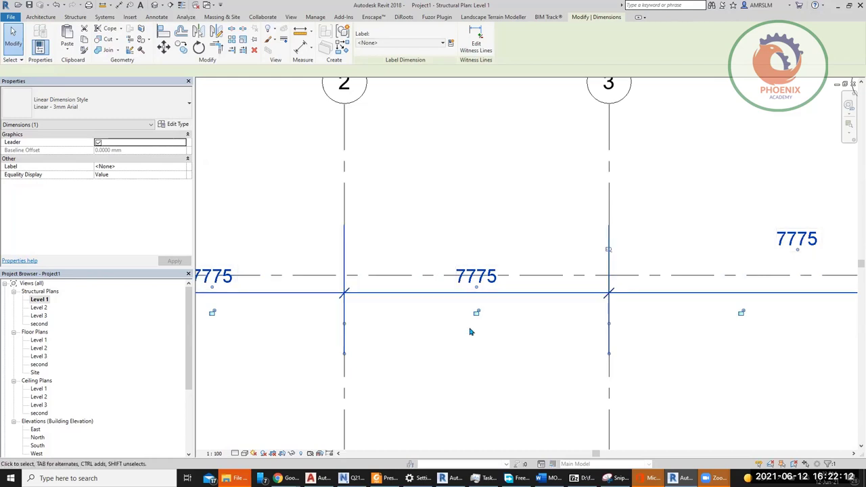
{"action": "scroll", "coordinate": [503, 313], "scroll_direction": "down", "scroll_amount": 2}
{"action": "middle_click_drag", "start_coordinate": [503, 310], "coordinate": [503, 241]}
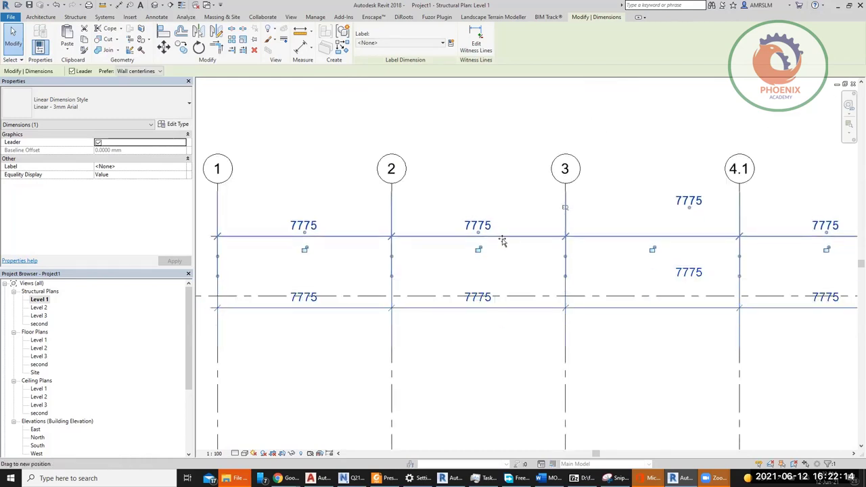
{"action": "scroll", "coordinate": [500, 240], "scroll_direction": "down", "scroll_amount": 2}
{"action": "left_click", "coordinate": [578, 324]}
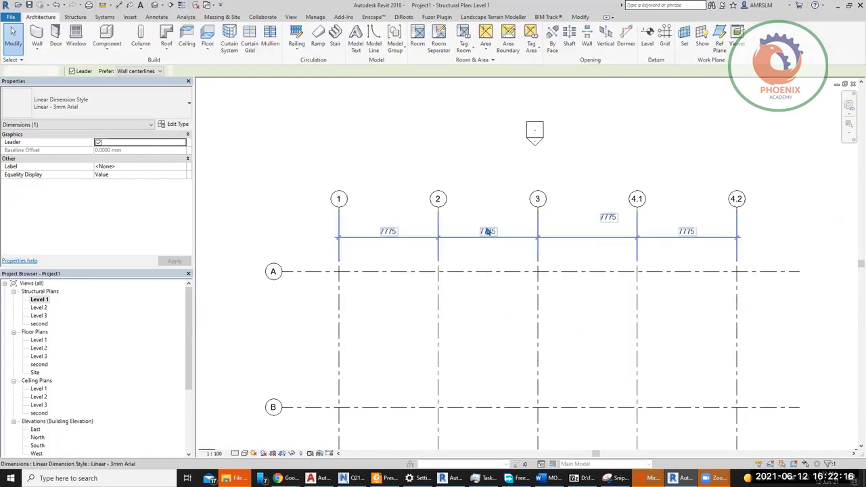
{"action": "scroll", "coordinate": [605, 397], "scroll_direction": "down", "scroll_amount": 2}
{"action": "middle_click_drag", "start_coordinate": [605, 397], "coordinate": [576, 302]}
{"action": "scroll", "coordinate": [576, 302], "scroll_direction": "down", "scroll_amount": 2}
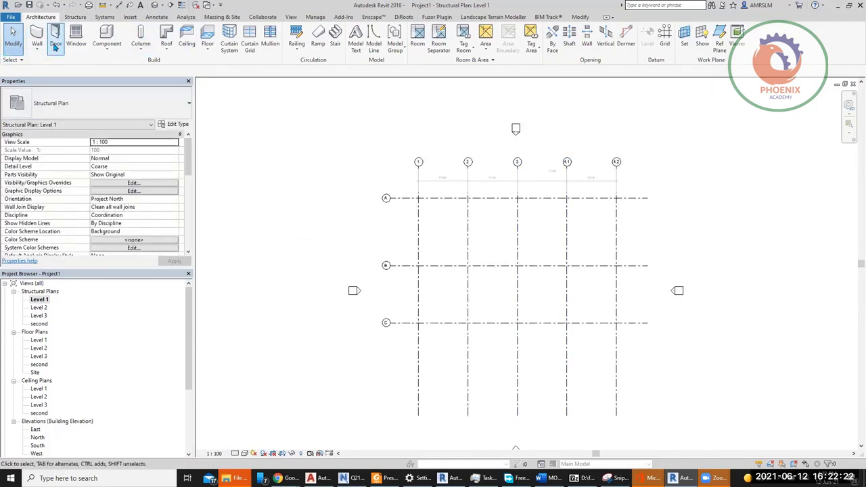
Step: Start placing a structural W250X73 column by Height up to Level 3
{"action": "left_click", "coordinate": [75, 17]}
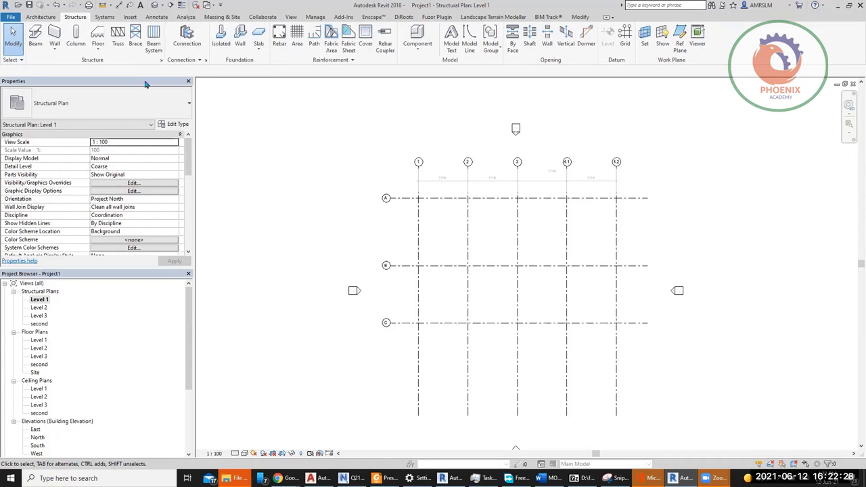
{"action": "left_click", "coordinate": [75, 37]}
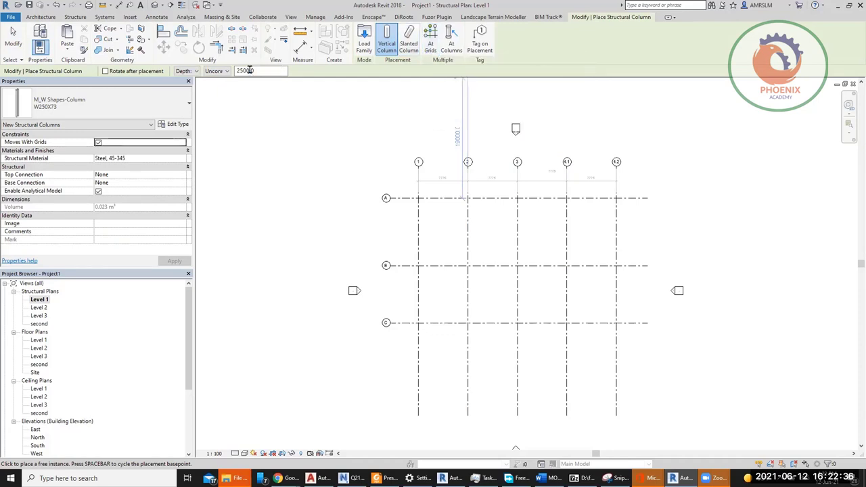
{"action": "left_click", "coordinate": [195, 71]}
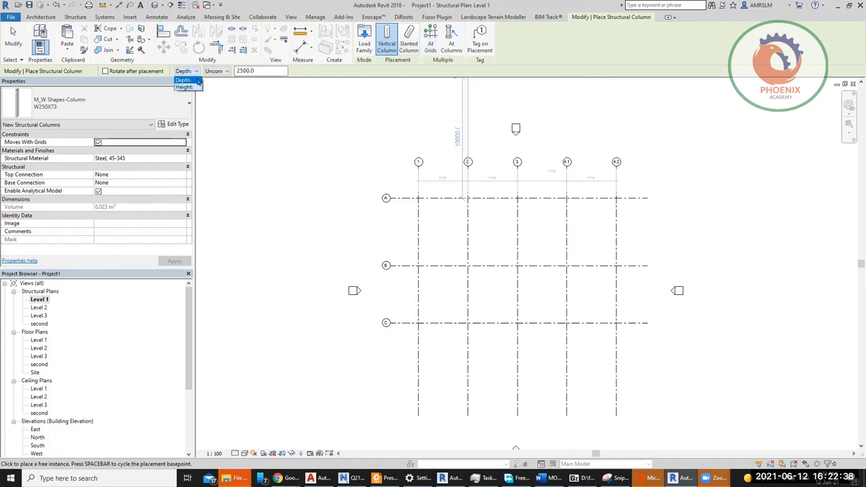
{"action": "left_click", "coordinate": [184, 87]}
{"action": "left_click_drag", "start_coordinate": [340, 155], "coordinate": [220, 77]}
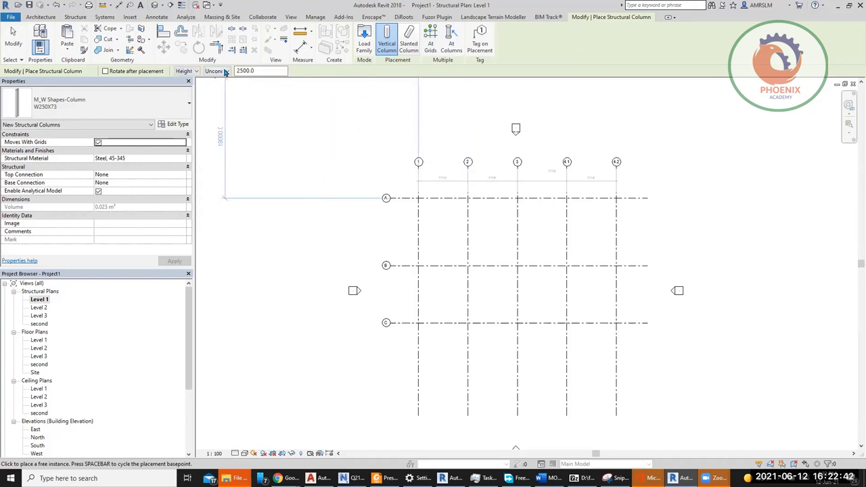
{"action": "left_click", "coordinate": [225, 72]}
{"action": "left_click", "coordinate": [217, 99]}
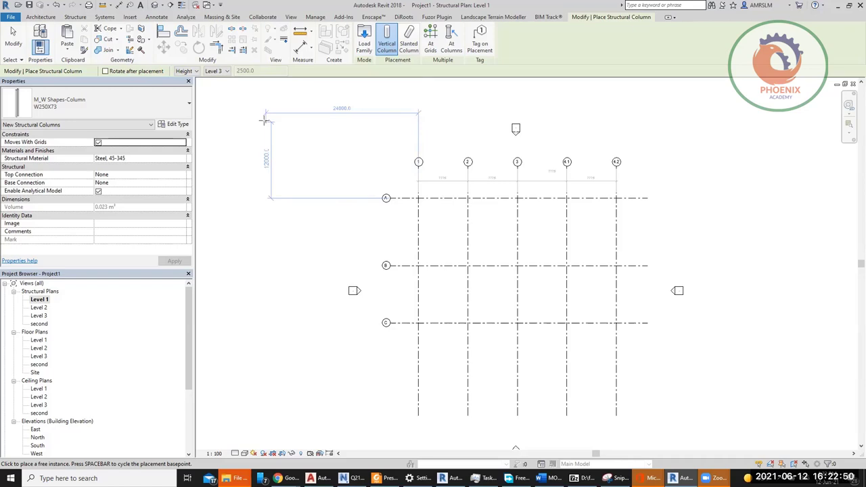
Step: Set the W250X73 columns to be placed at grid intersections with Tag on Placement, and agree to load a structural column tag
{"action": "left_click", "coordinate": [433, 54]}
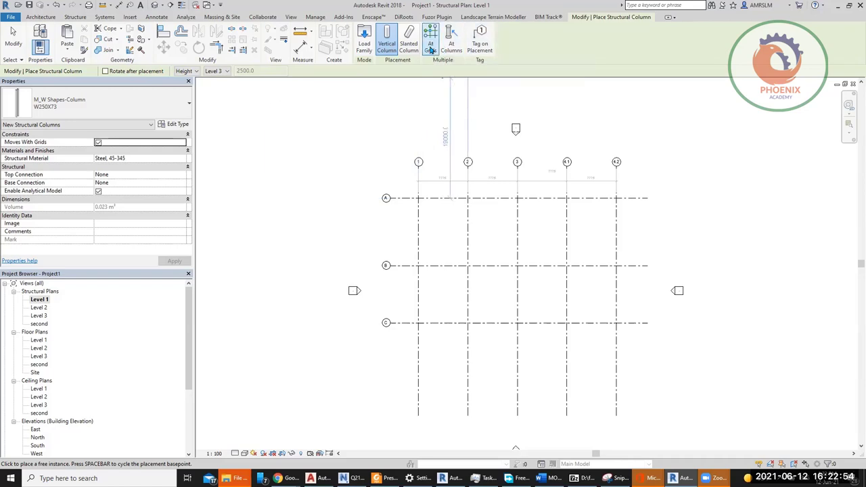
{"action": "left_click", "coordinate": [622, 266]}
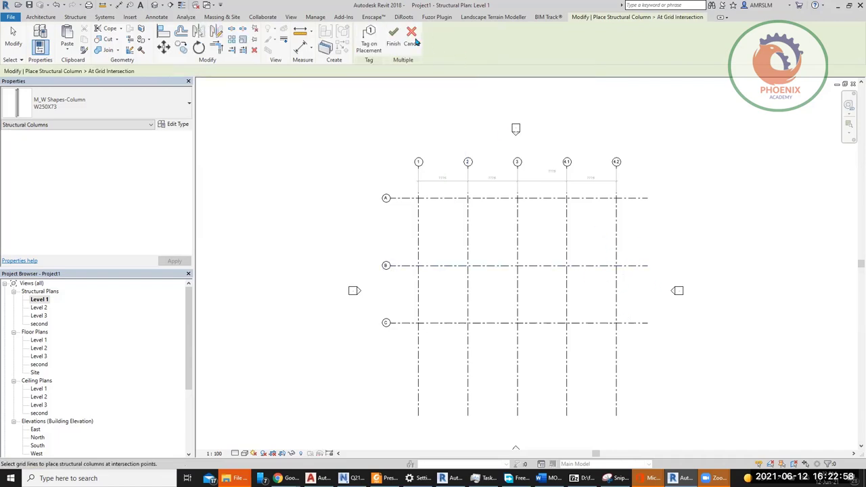
{"action": "left_click", "coordinate": [366, 51]}
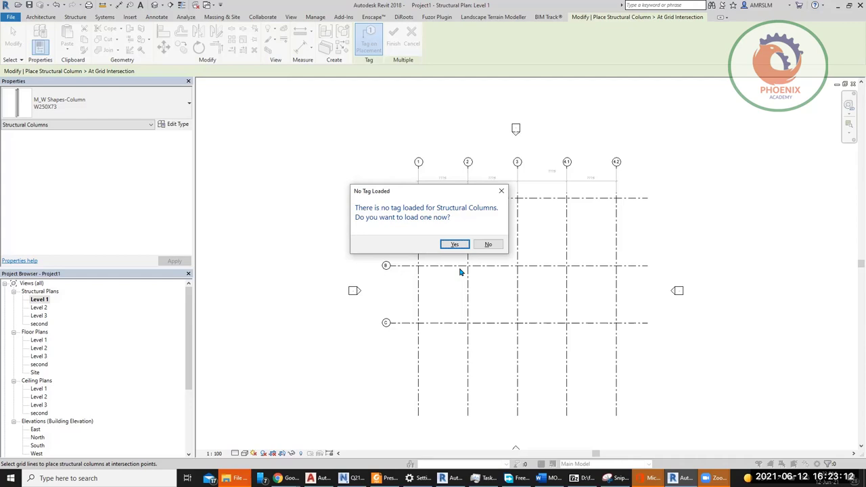
{"action": "left_click", "coordinate": [454, 245]}
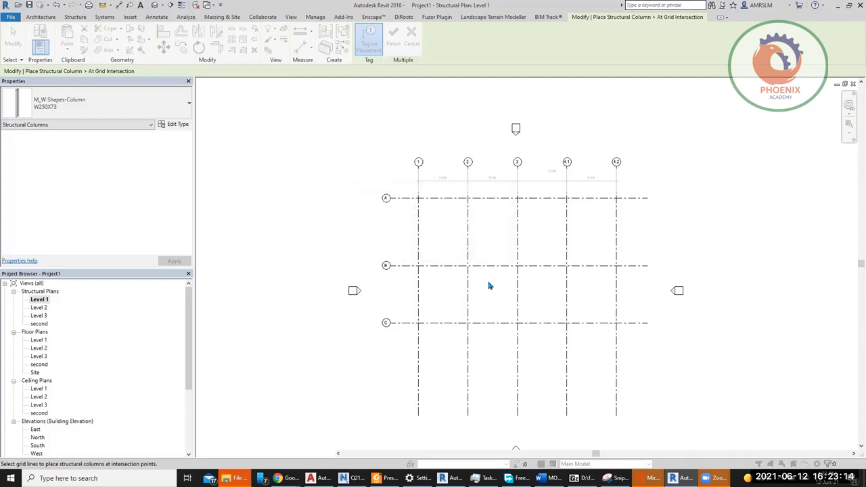
Step: Load the M_Structural Column Tag.rfa family from the Structural annotations folder
{"action": "double_click", "coordinate": [341, 169]}
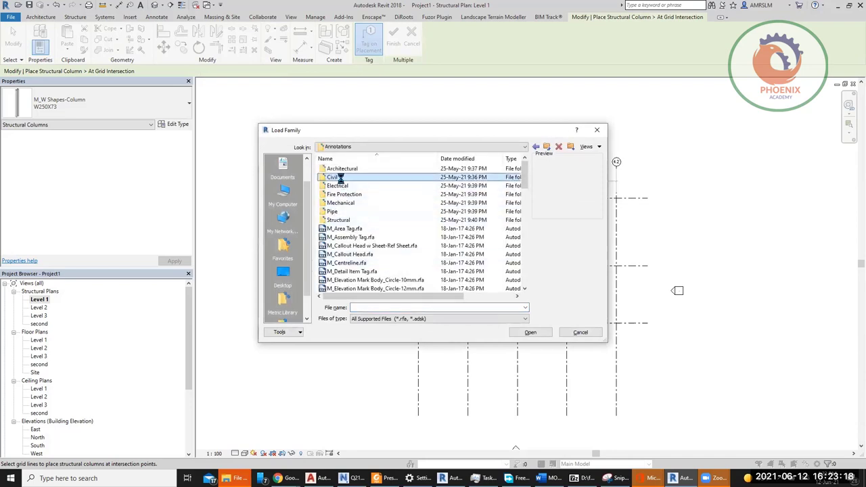
{"action": "double_click", "coordinate": [335, 176]}
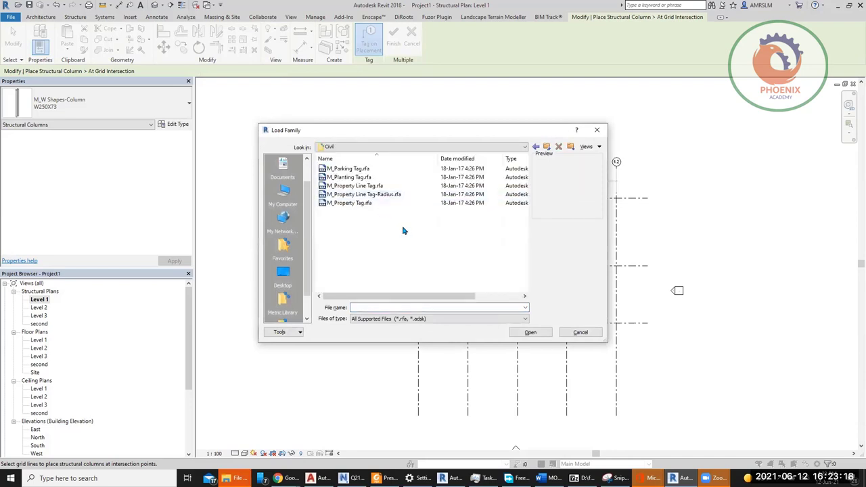
{"action": "left_click", "coordinate": [548, 147]}
{"action": "double_click", "coordinate": [339, 220]}
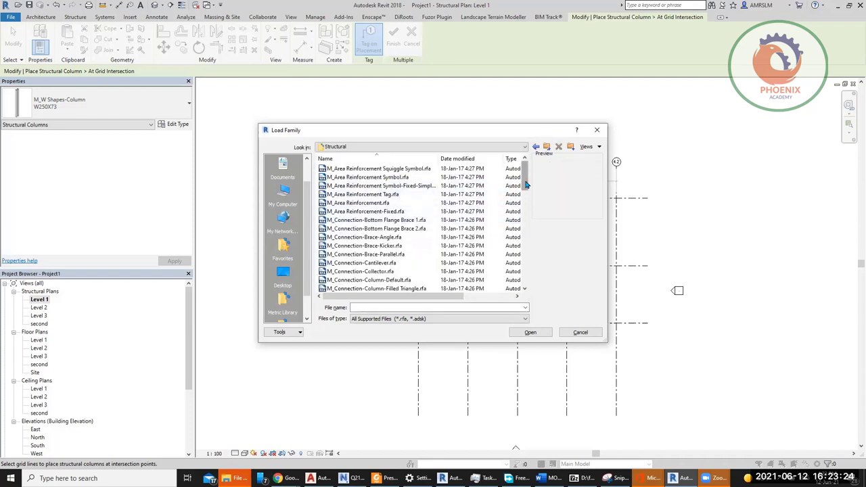
{"action": "left_click_drag", "start_coordinate": [527, 206], "coordinate": [496, 262]}
{"action": "left_click", "coordinate": [385, 221]}
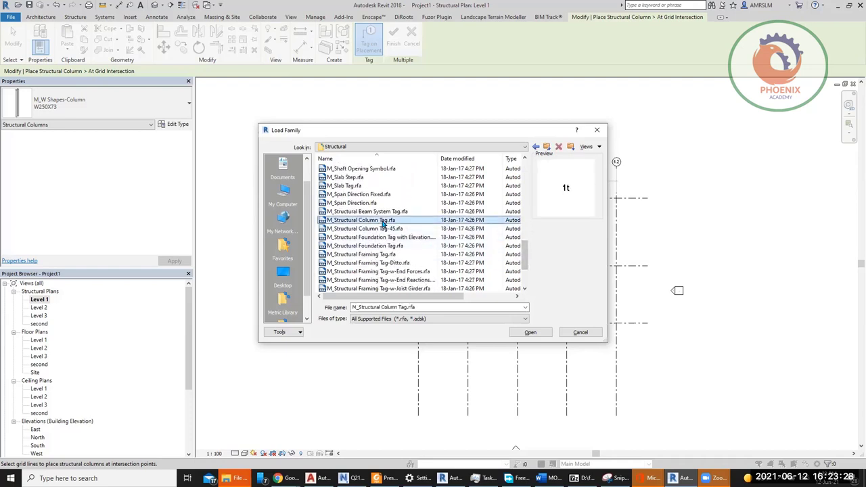
{"action": "left_click", "coordinate": [398, 230]}
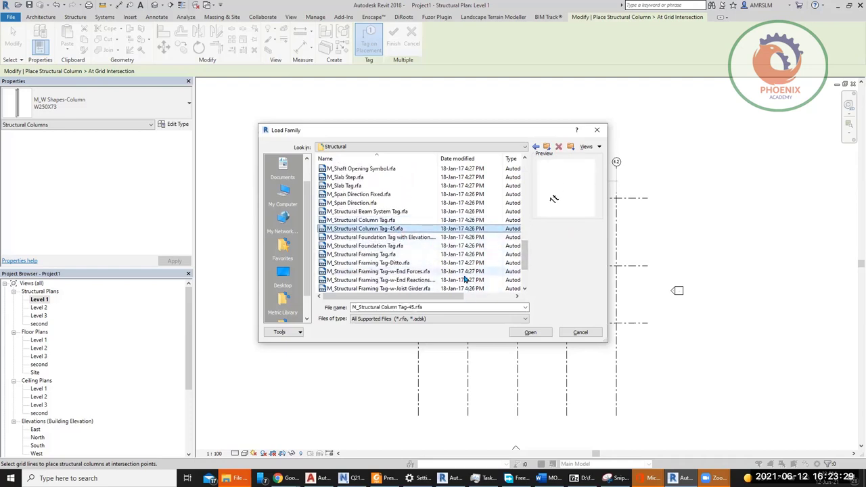
{"action": "left_click", "coordinate": [406, 222]}
{"action": "left_click", "coordinate": [530, 332]}
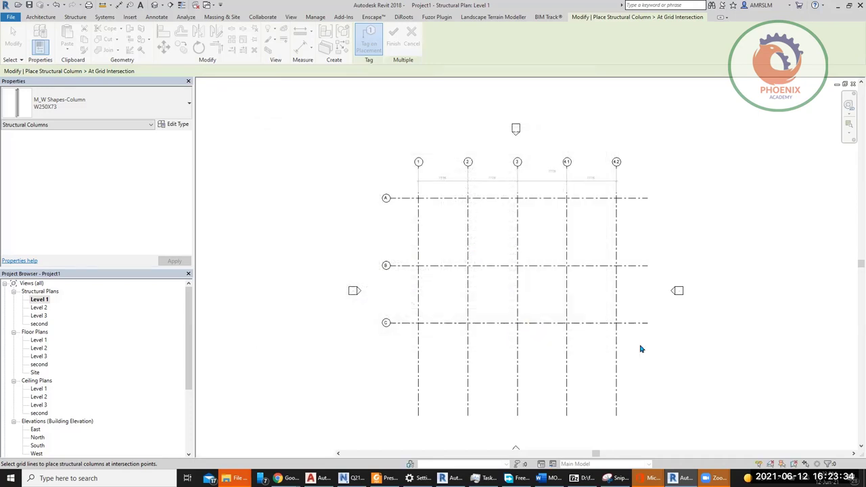
Step: Place tagged W250X73 columns at all intersections of grids 1 to 4.2 with grids A to C, and end the placement
{"action": "left_click_drag", "start_coordinate": [636, 345], "coordinate": [404, 188]}
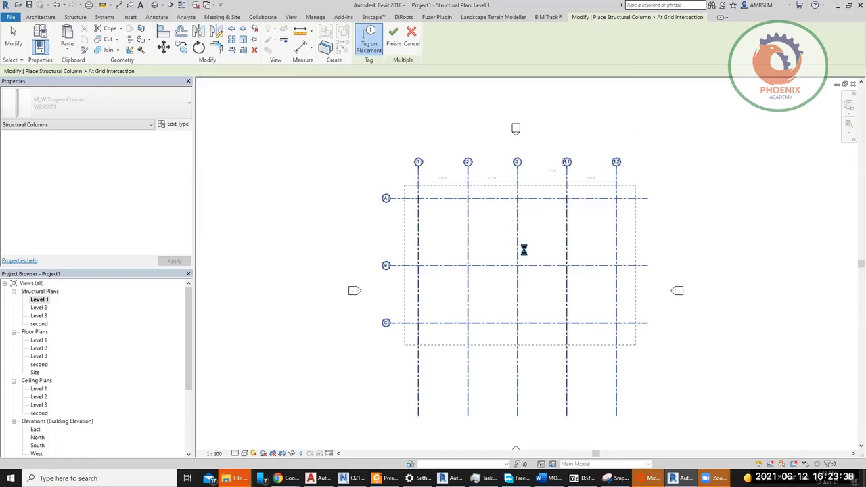
{"action": "left_click", "coordinate": [393, 42]}
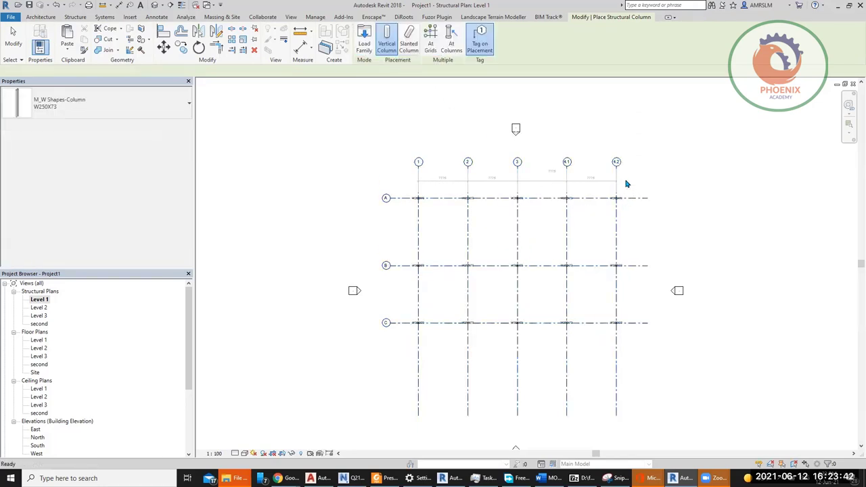
{"action": "scroll", "coordinate": [623, 186], "scroll_direction": "up", "scroll_amount": 7}
{"action": "scroll", "coordinate": [612, 230], "scroll_direction": "up", "scroll_amount": 2}
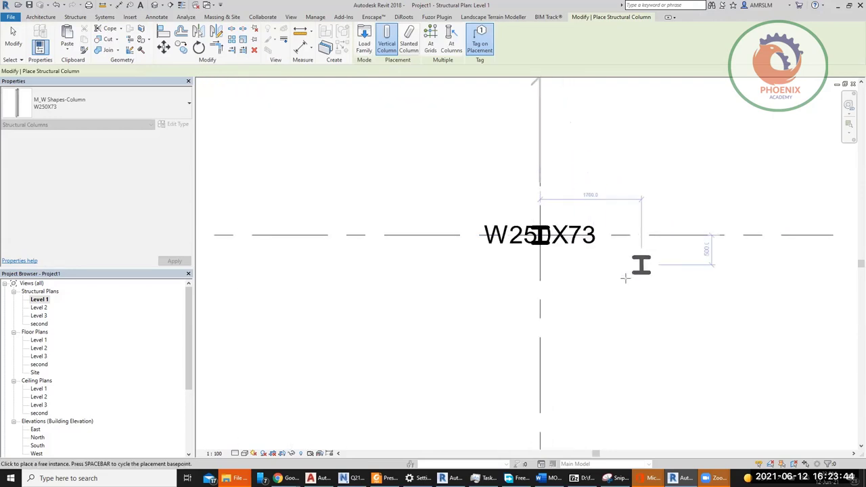
{"action": "right_click", "coordinate": [595, 171]}
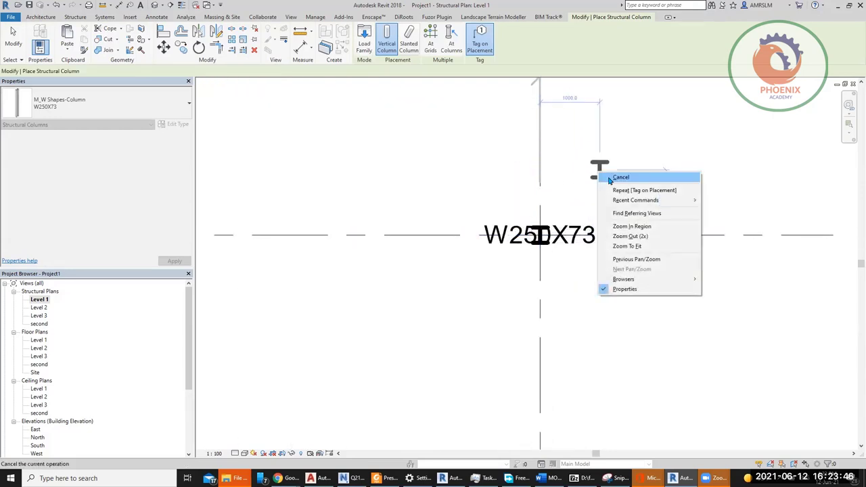
{"action": "left_click", "coordinate": [602, 176]}
{"action": "right_click", "coordinate": [603, 173]}
{"action": "left_click", "coordinate": [626, 177]}
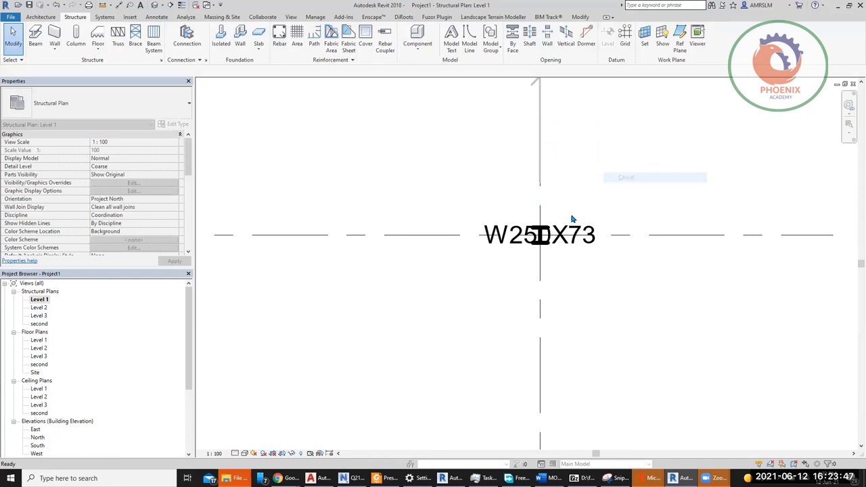
Step: Move the column tag at grid intersection A-4.2 up and to the right, clear of the column, and deselect it
{"action": "left_click", "coordinate": [540, 251]}
{"action": "left_click_drag", "start_coordinate": [541, 251], "coordinate": [614, 225]}
{"action": "left_click", "coordinate": [632, 286]}
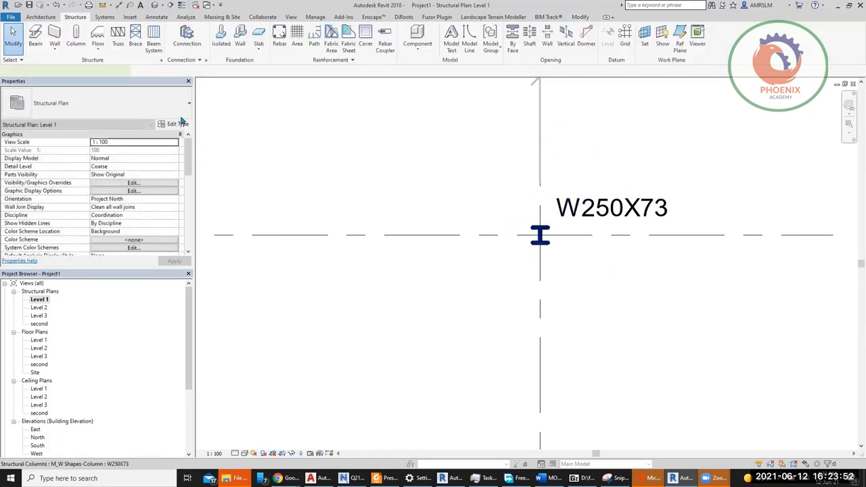
Step: Change the column at grid intersection A-4.2 to type W250X49.1 and deselect it
{"action": "left_click", "coordinate": [540, 235]}
{"action": "left_click", "coordinate": [101, 102]}
{"action": "left_click", "coordinate": [32, 153]}
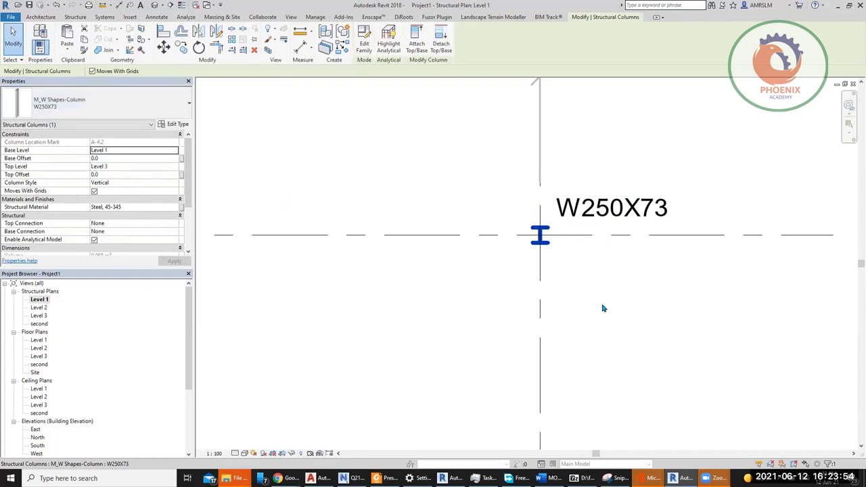
{"action": "left_click", "coordinate": [613, 310]}
Step: Delete all the structural columns and their tags from the grid intersections
{"action": "scroll", "coordinate": [584, 311], "scroll_direction": "down", "scroll_amount": 2}
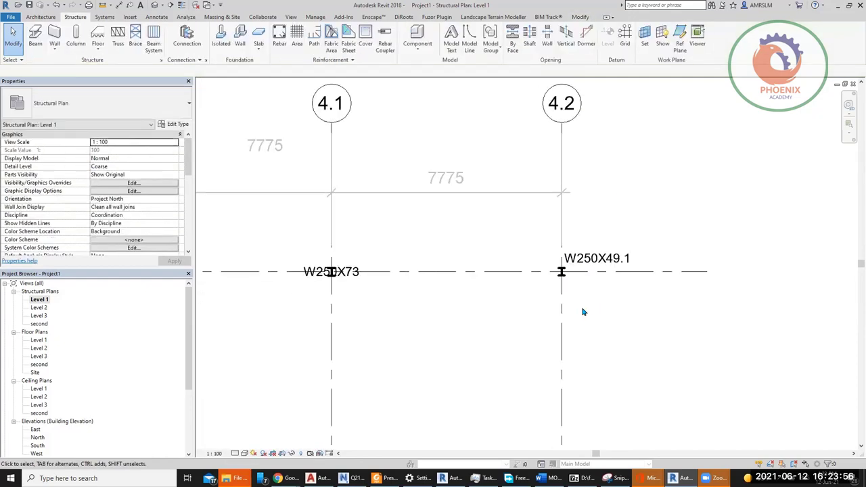
{"action": "middle_click_drag", "start_coordinate": [404, 359], "coordinate": [573, 354]}
{"action": "scroll", "coordinate": [502, 302], "scroll_direction": "down", "scroll_amount": 2}
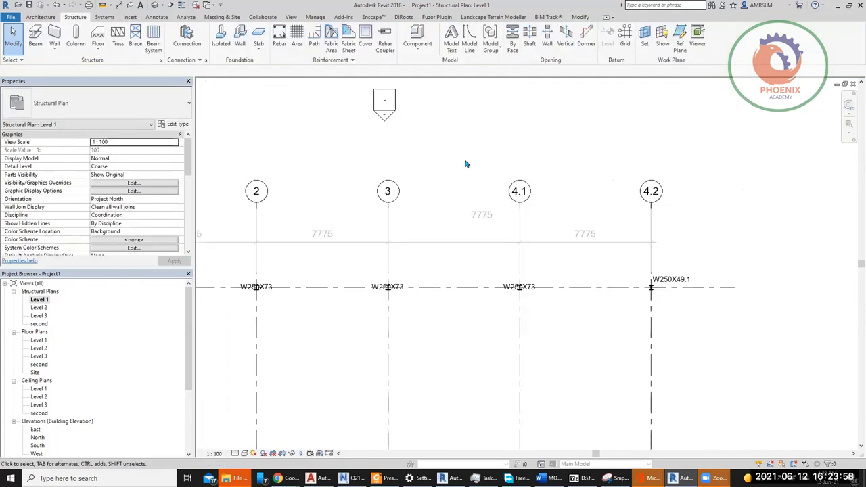
{"action": "scroll", "coordinate": [466, 163], "scroll_direction": "down", "scroll_amount": 2}
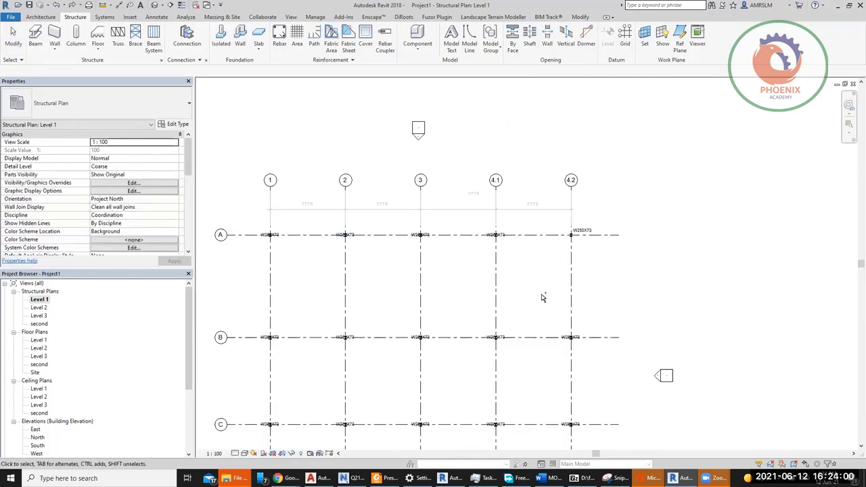
{"action": "scroll", "coordinate": [338, 265], "scroll_direction": "down", "scroll_amount": 3}
{"action": "left_click_drag", "start_coordinate": [245, 216], "coordinate": [506, 386]}
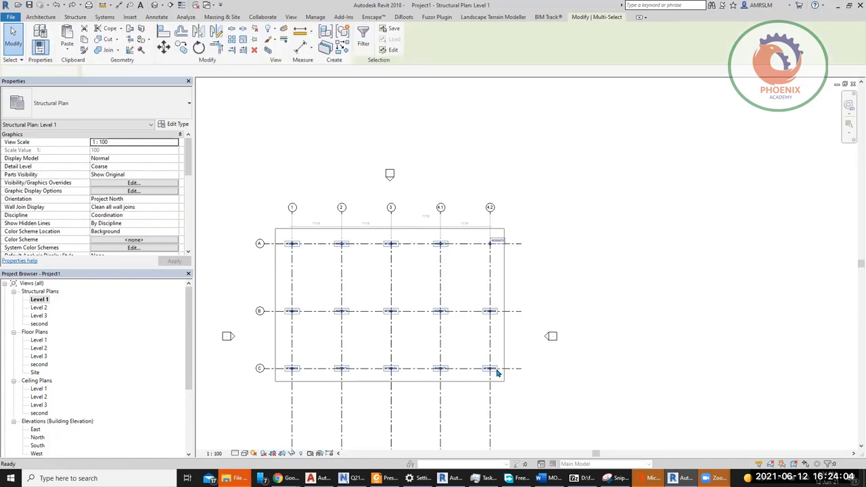
{"action": "key", "text": "Delete"}
Step: Draw a rectangle of Generic - 200mm architectural walls from grid intersection A-1 to C-4.2, and end the wall command
{"action": "middle_click_drag", "start_coordinate": [550, 336], "coordinate": [655, 313]}
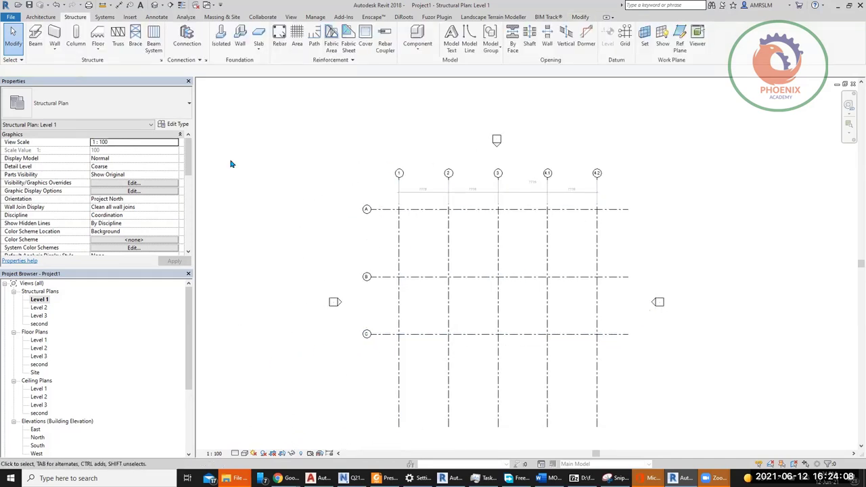
{"action": "left_click", "coordinate": [41, 17]}
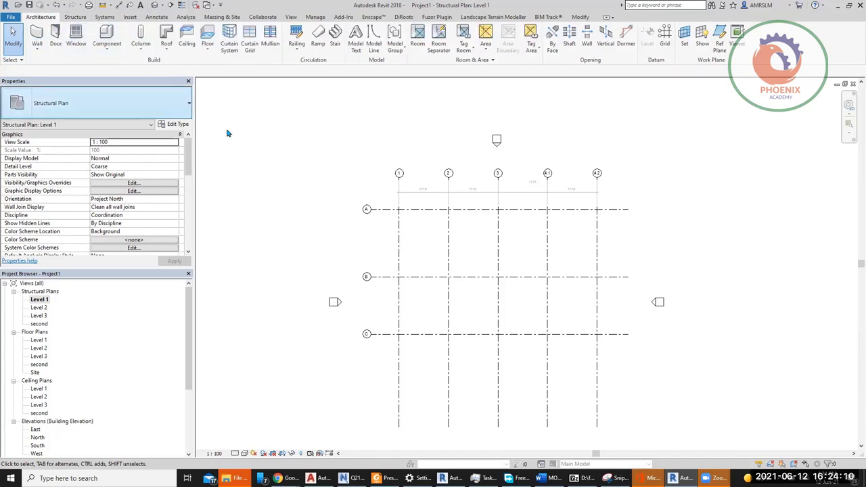
{"action": "left_click", "coordinate": [38, 51]}
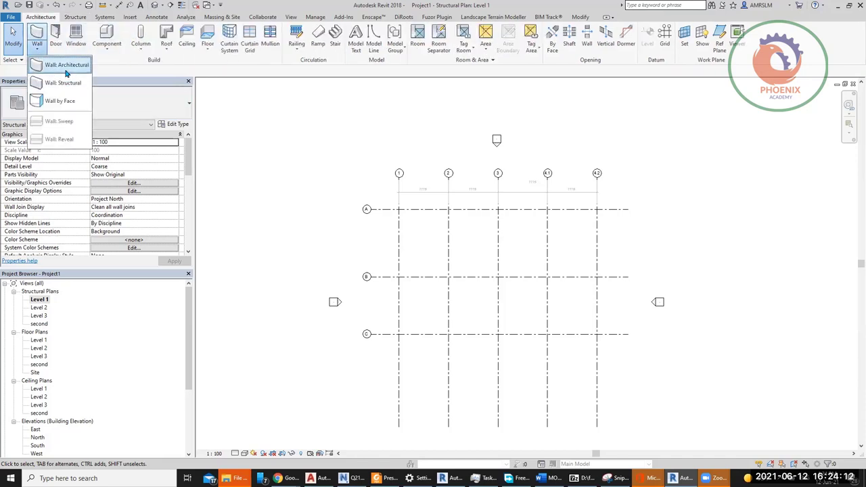
{"action": "left_click", "coordinate": [58, 60]}
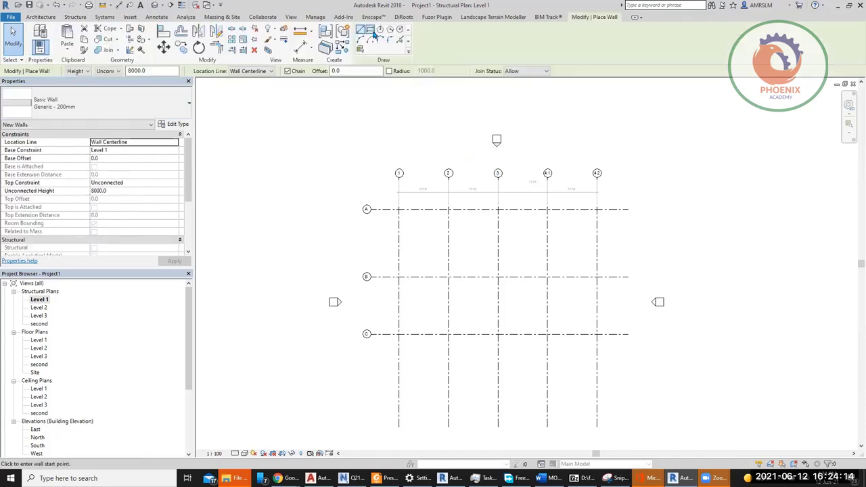
{"action": "left_click", "coordinate": [400, 209]}
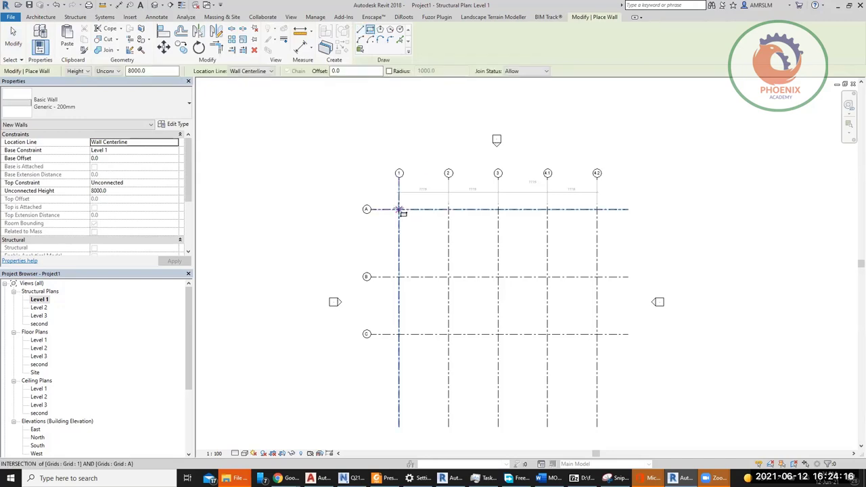
{"action": "left_click", "coordinate": [597, 335]}
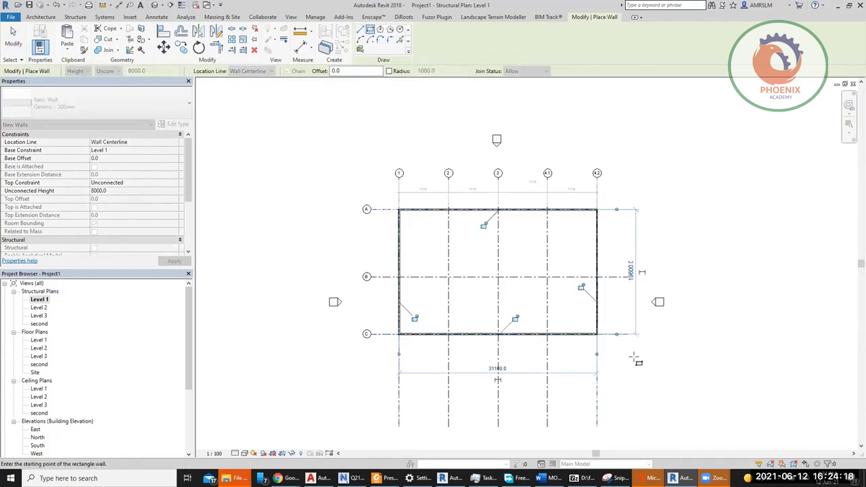
{"action": "scroll", "coordinate": [629, 359], "scroll_direction": "up", "scroll_amount": 2}
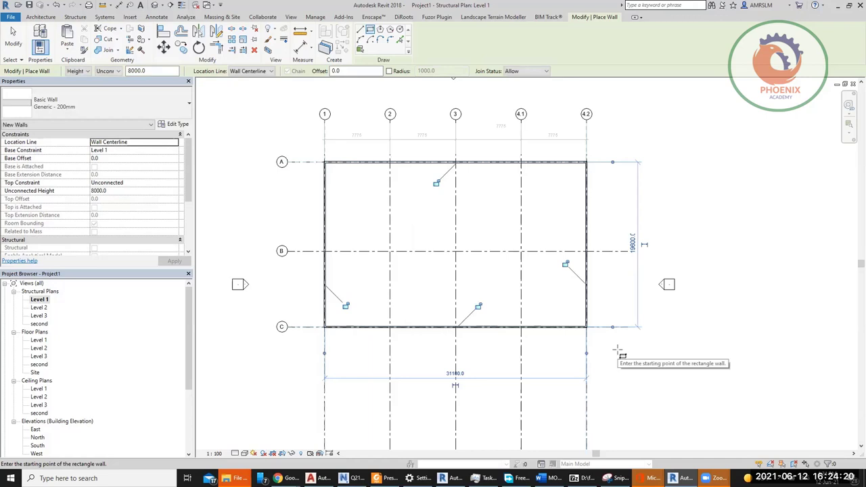
{"action": "scroll", "coordinate": [300, 301], "scroll_direction": "up", "scroll_amount": 2}
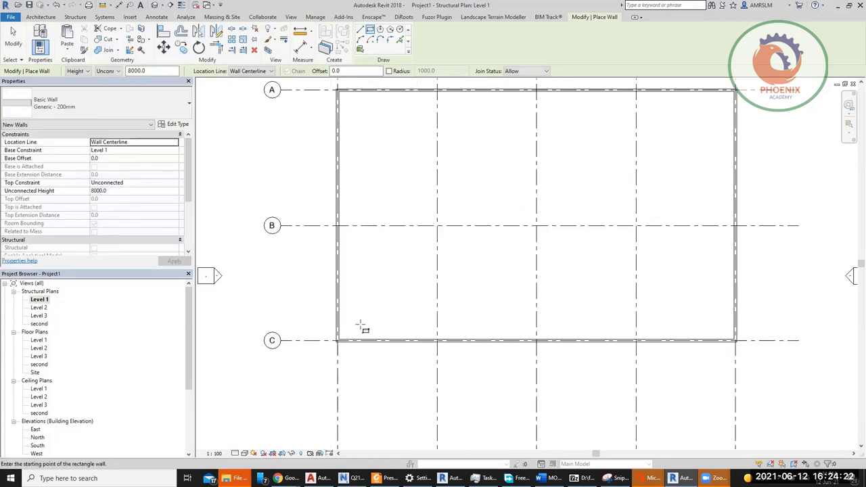
{"action": "key", "text": "Escape"}
{"action": "key", "text": "Escape"}
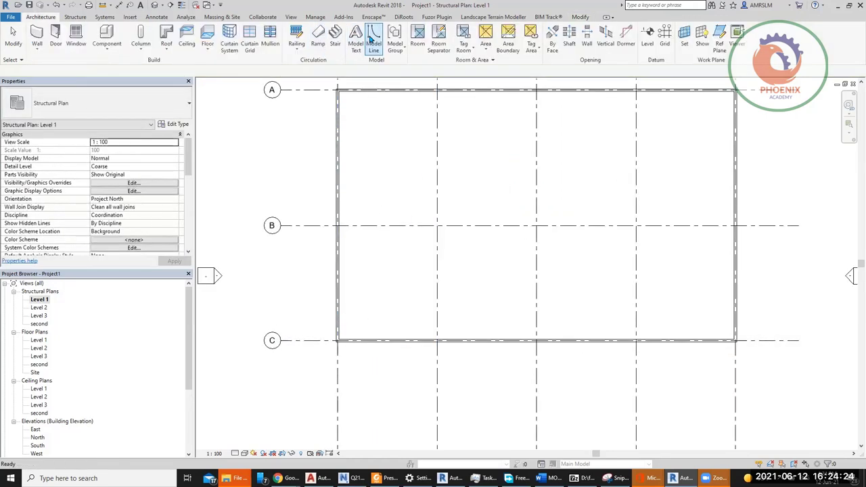
Step: Draw a Generic - 200mm interior wall along grid B between the outer walls on grids 1 and 4.2
{"action": "key", "text": "w"}
{"action": "key", "text": "a"}
{"action": "left_click", "coordinate": [339, 226]}
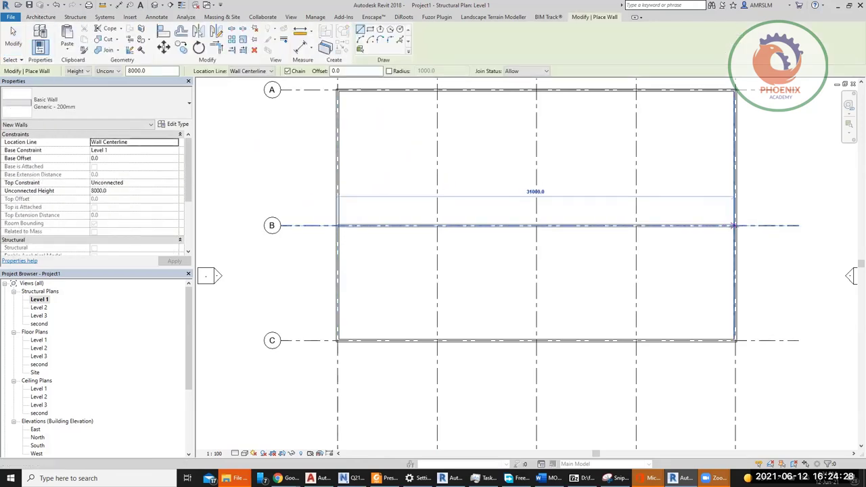
{"action": "key", "text": "Escape"}
Step: Draw interior walls along grids 2 and 3 from the wall on grid A to the wall on grid C
{"action": "left_click", "coordinate": [437, 89]}
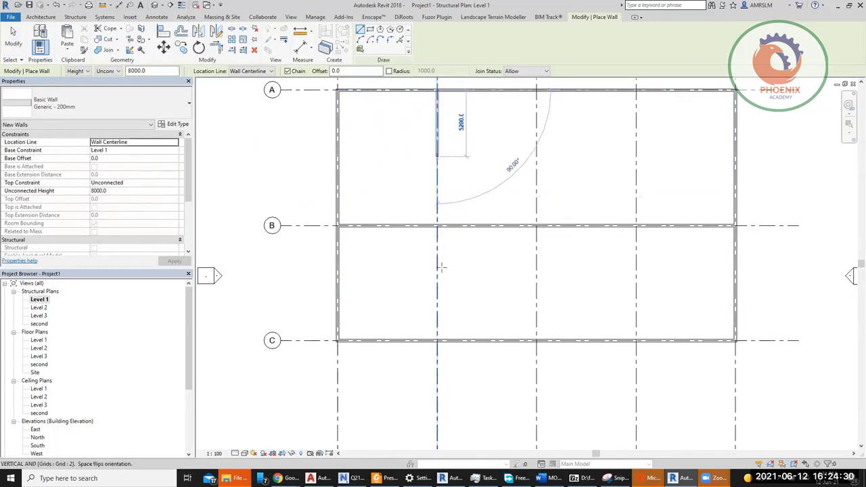
{"action": "left_click", "coordinate": [437, 340]}
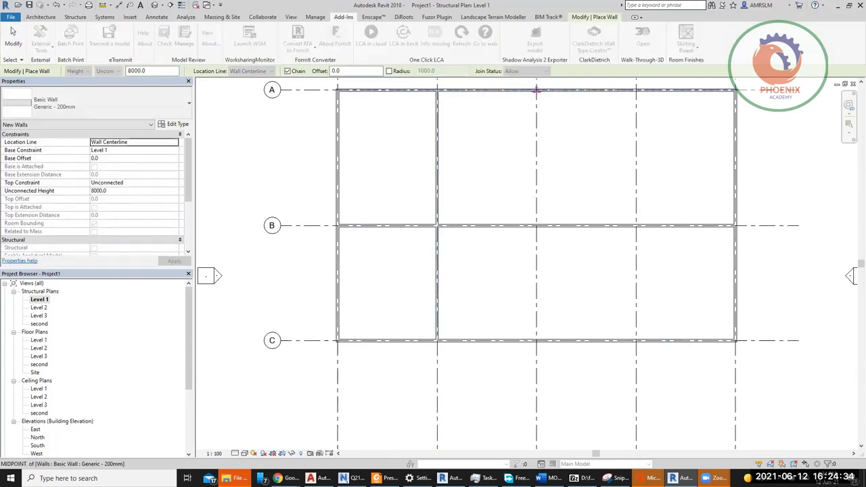
{"action": "left_click", "coordinate": [536, 90]}
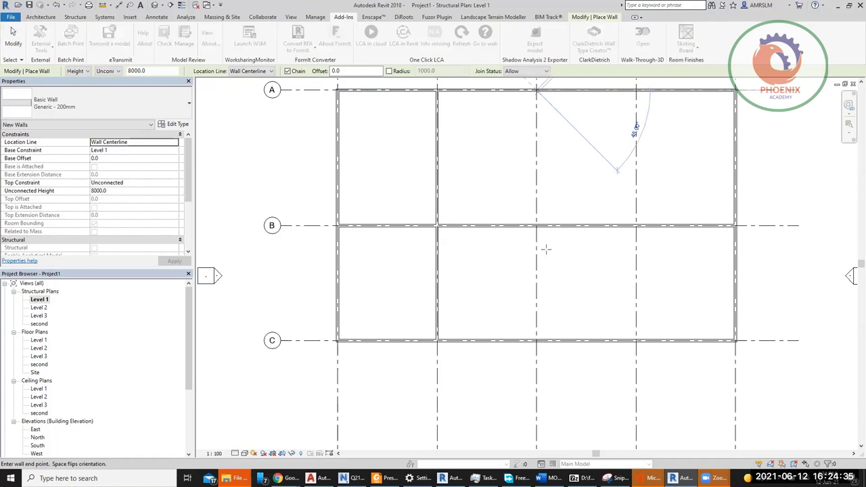
{"action": "left_click", "coordinate": [536, 340]}
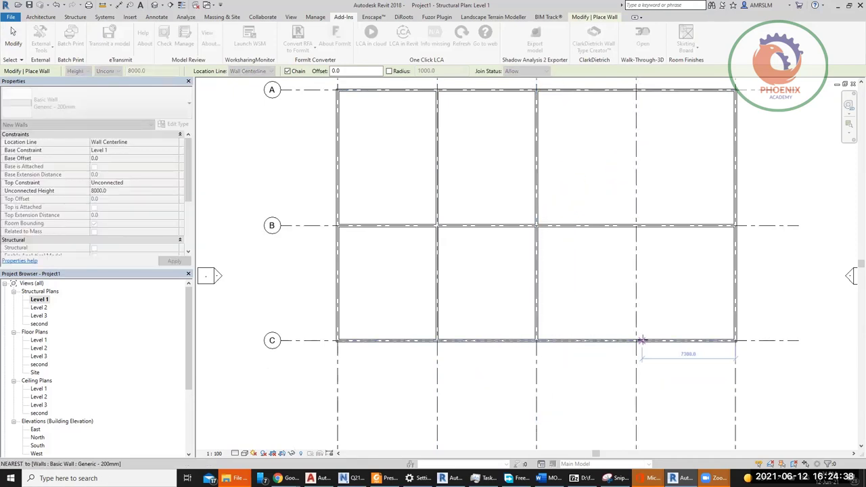
Step: Draw an interior wall along grid 4.1 from the wall on grid C to the wall on grid A, and end the wall command
{"action": "left_click", "coordinate": [636, 340]}
{"action": "left_click", "coordinate": [636, 90]}
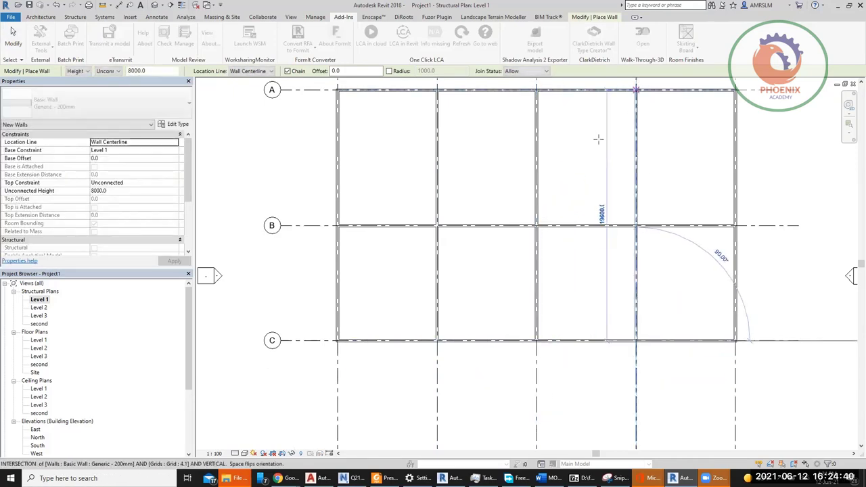
{"action": "key", "text": "Escape"}
{"action": "key", "text": "Escape"}
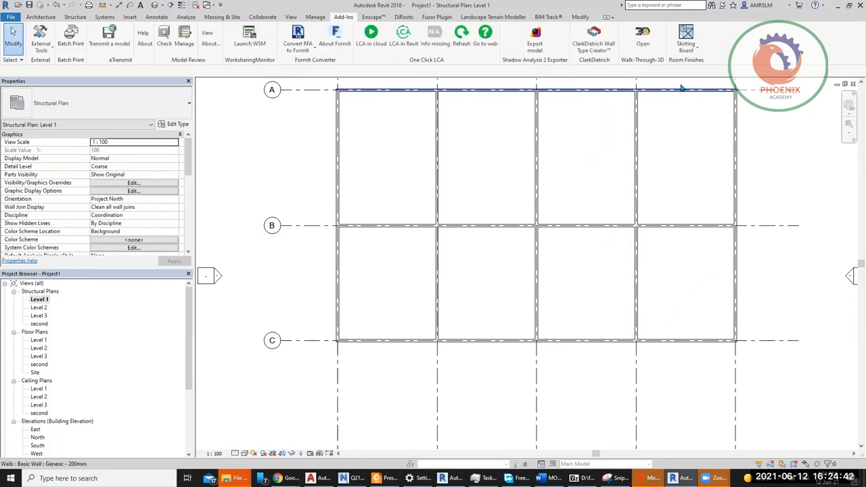
{"action": "left_click", "coordinate": [697, 52]}
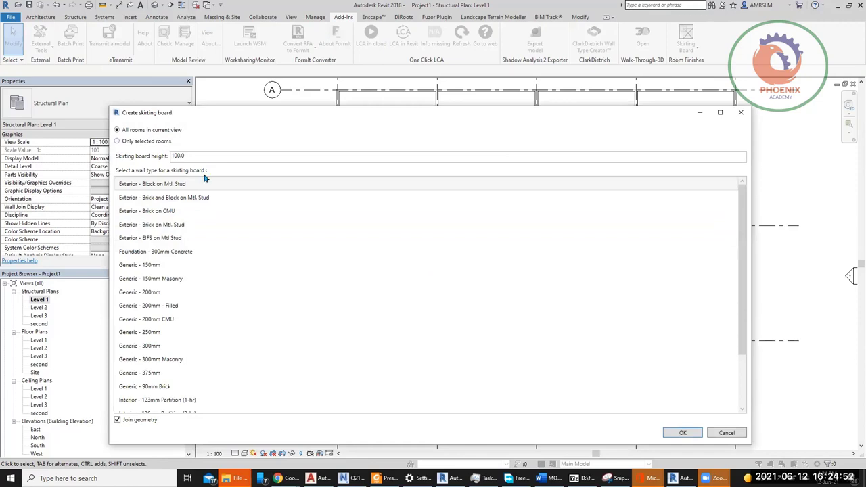
{"action": "left_click", "coordinate": [173, 270]}
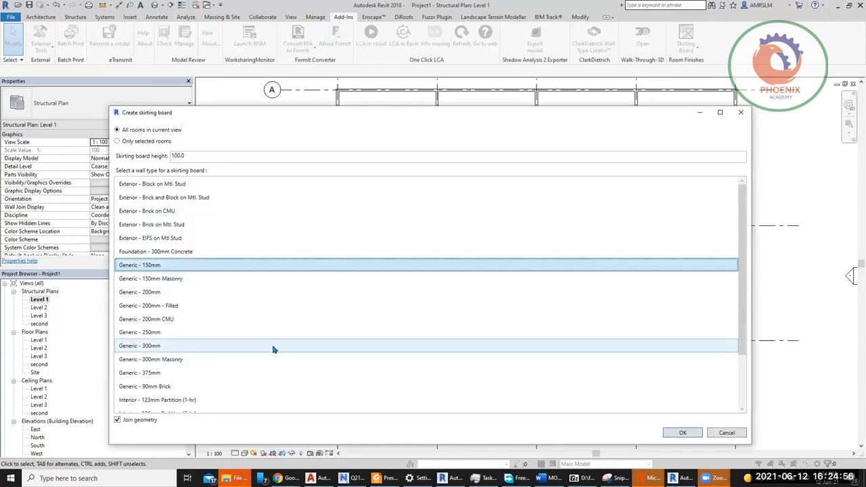
{"action": "left_click", "coordinate": [162, 388]}
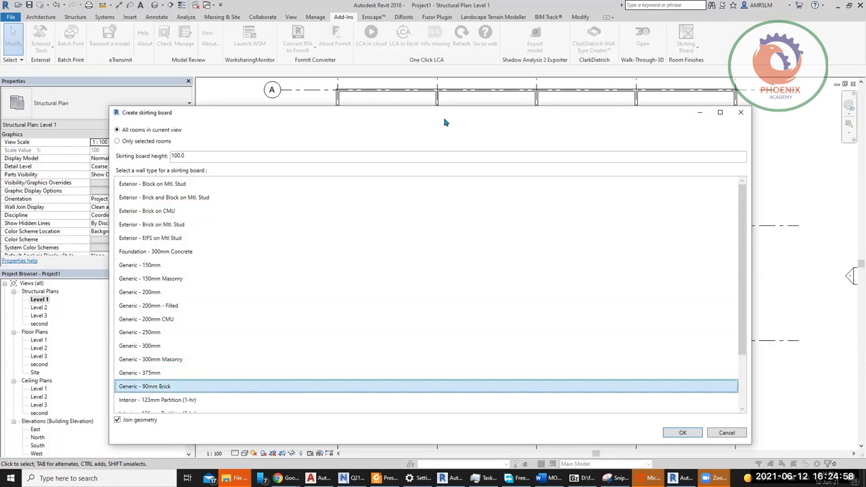
{"action": "left_click_drag", "start_coordinate": [444, 118], "coordinate": [390, 32]}
{"action": "left_click", "coordinate": [636, 350]}
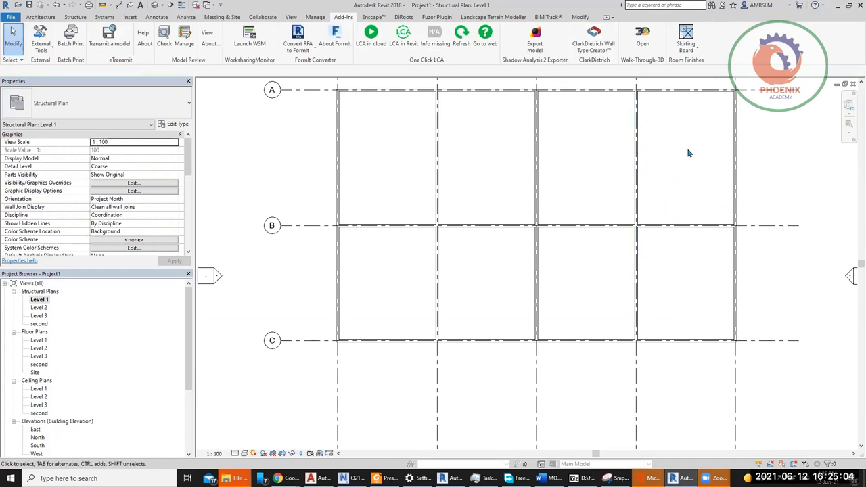
{"action": "left_click", "coordinate": [696, 52]}
{"action": "left_click", "coordinate": [689, 107]}
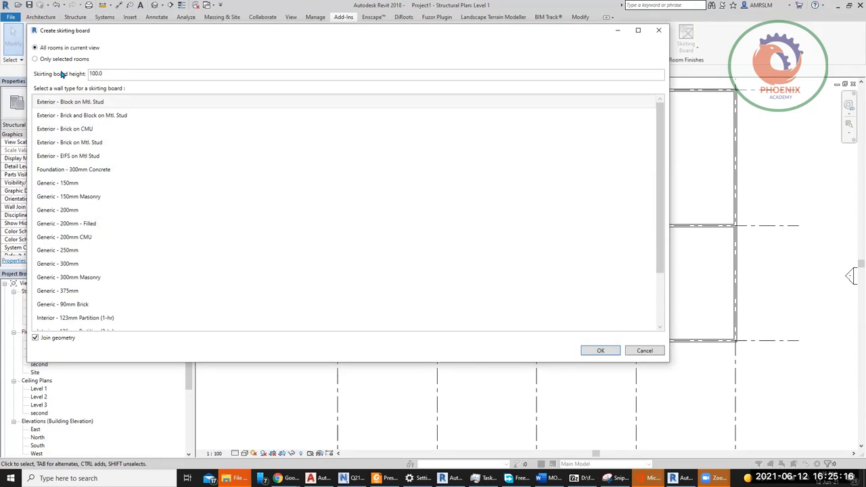
{"action": "key", "text": "Escape"}
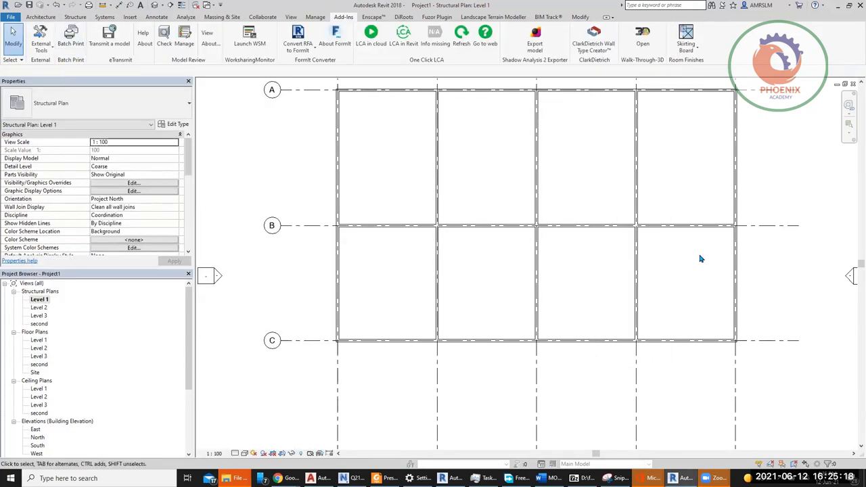
Step: Automatically place tagged rooms in all enclosed wall areas on Level 1, with Level 1 as the upper limit and a 4000 offset
{"action": "middle_click_drag", "start_coordinate": [594, 300], "coordinate": [605, 341]}
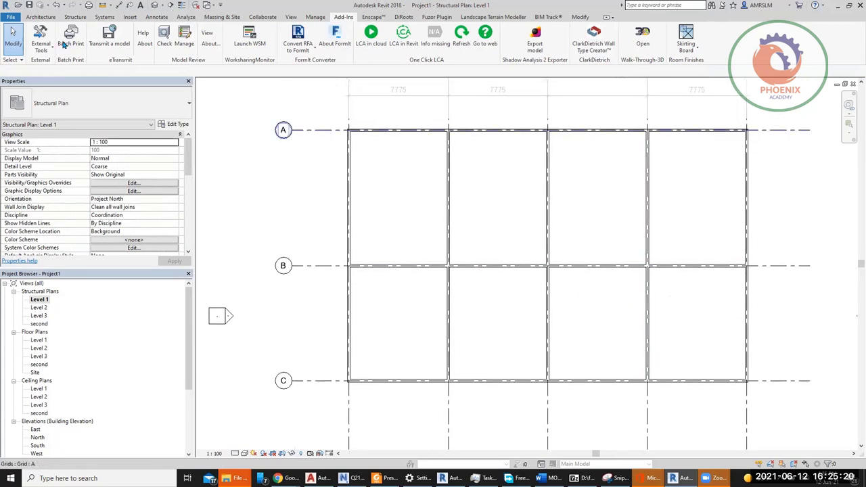
{"action": "key", "text": "Escape"}
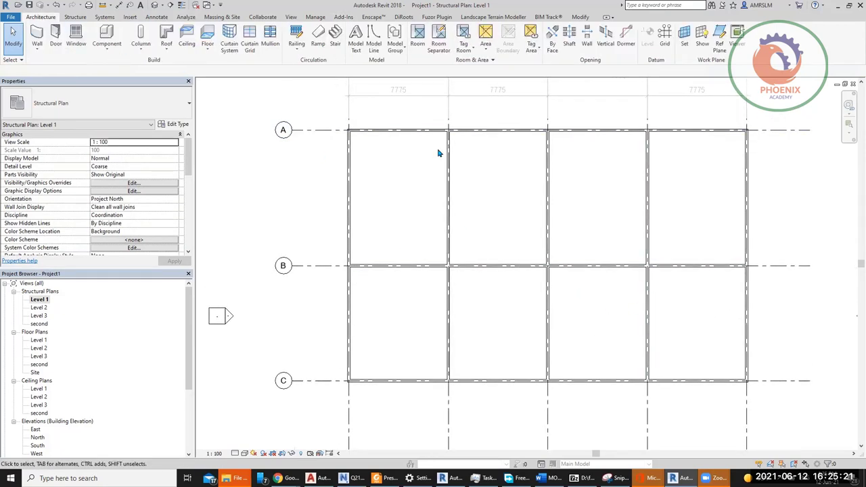
{"action": "left_click", "coordinate": [418, 37]}
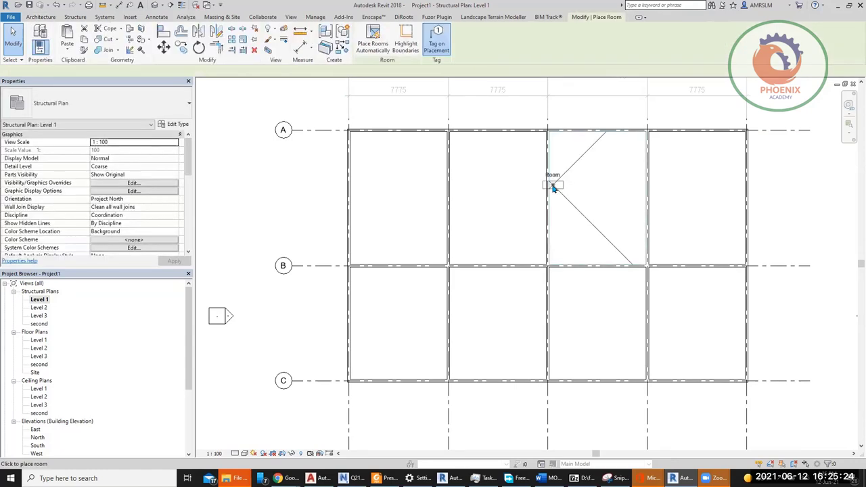
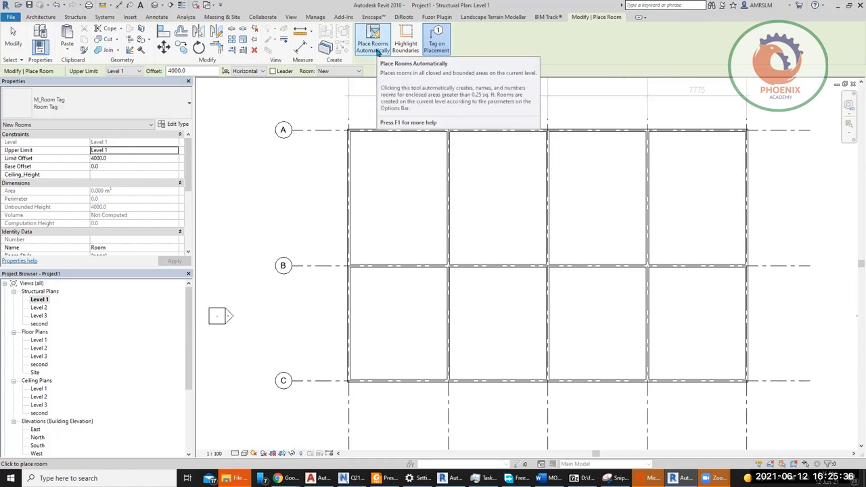
{"action": "left_click", "coordinate": [139, 72]}
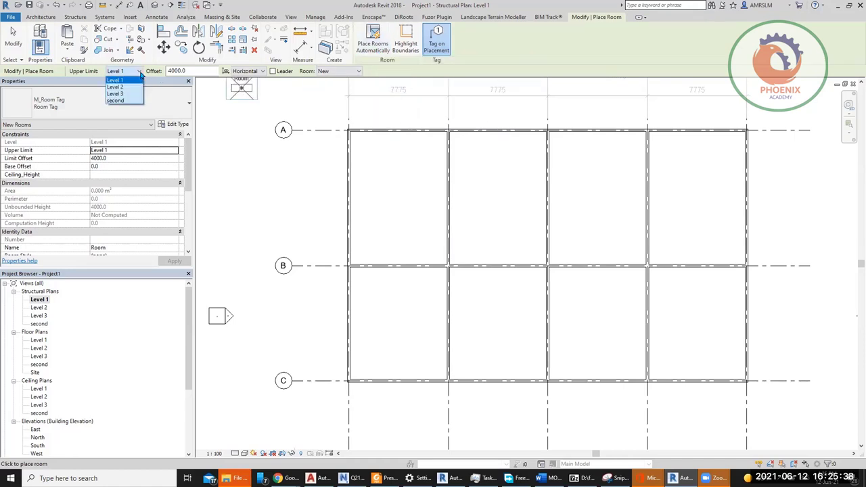
{"action": "left_click", "coordinate": [139, 71]}
{"action": "left_click", "coordinate": [139, 72]}
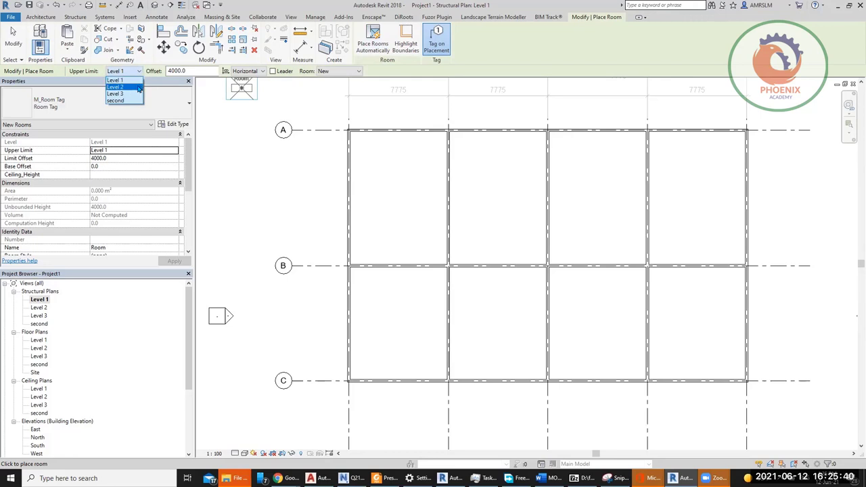
{"action": "left_click", "coordinate": [139, 72]}
{"action": "left_click", "coordinate": [174, 71]}
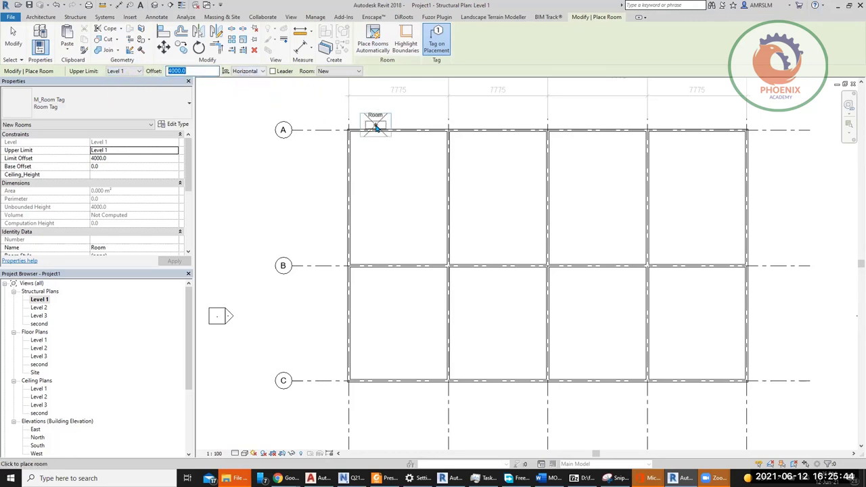
{"action": "left_click", "coordinate": [378, 43]}
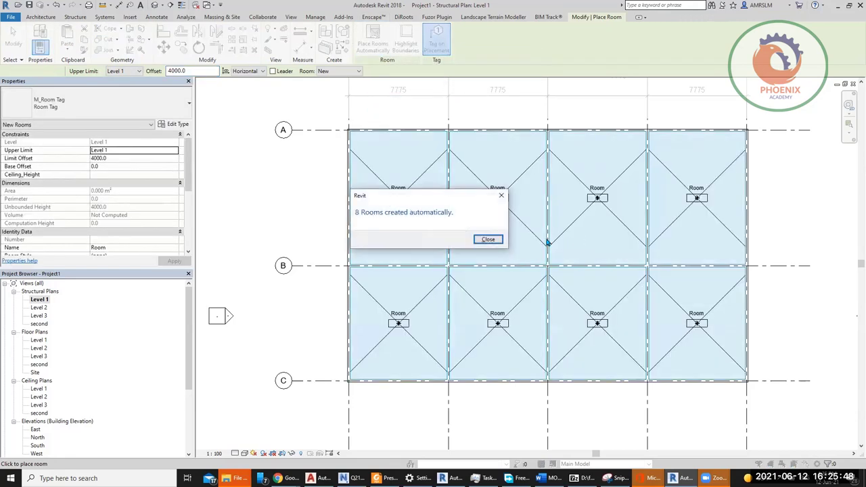
{"action": "left_click", "coordinate": [488, 239]}
{"action": "key", "text": "Escape"}
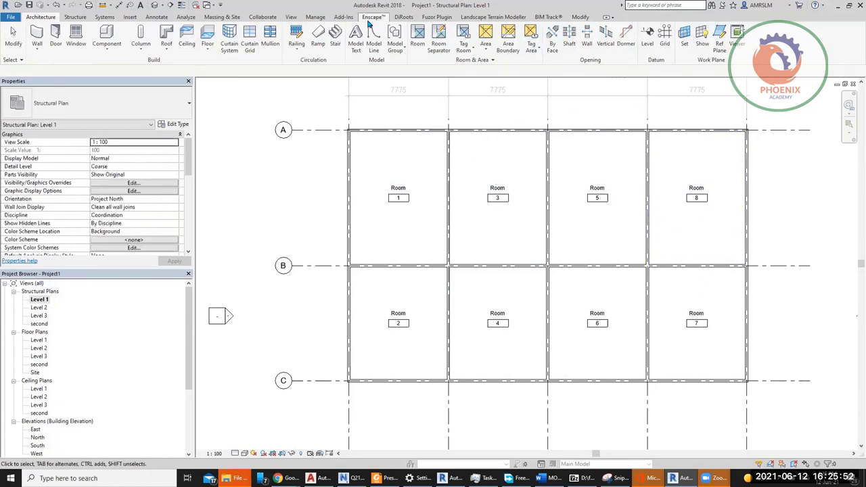
Step: Create joined skirting boards 100 high in all rooms of the current view, using the Generic - 90mm Brick wall type
{"action": "left_click", "coordinate": [343, 17]}
{"action": "left_click", "coordinate": [685, 44]}
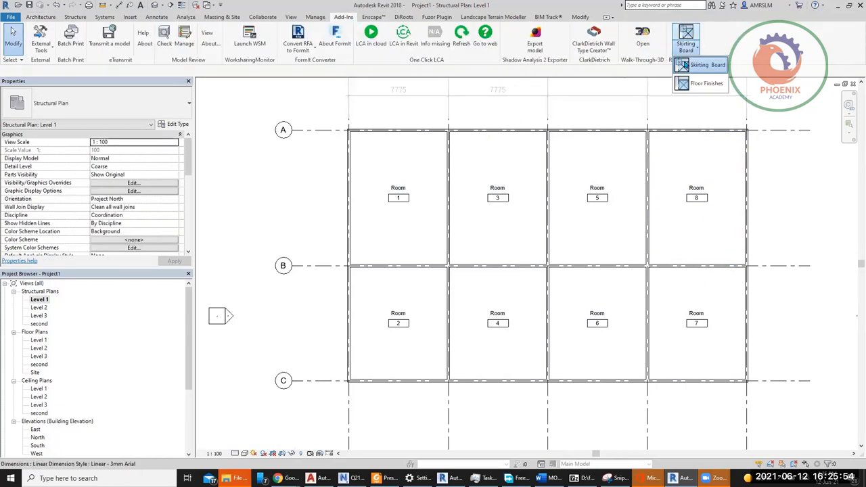
{"action": "left_click", "coordinate": [688, 66]}
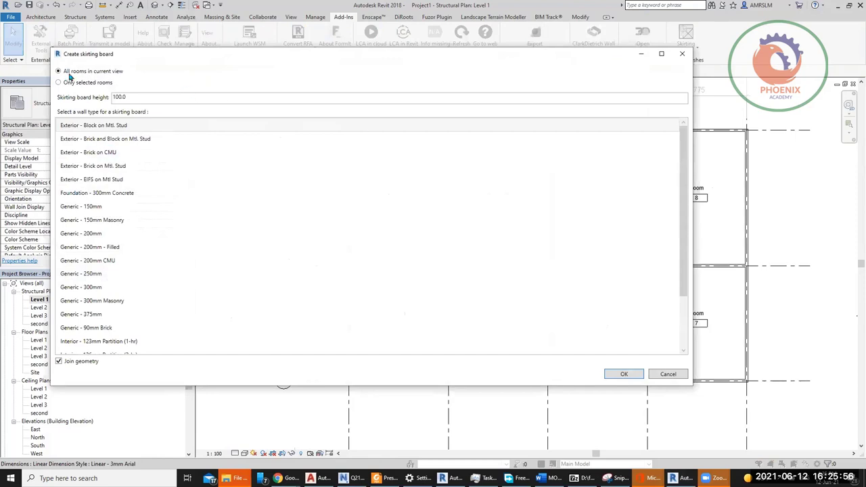
{"action": "left_click", "coordinate": [70, 73]}
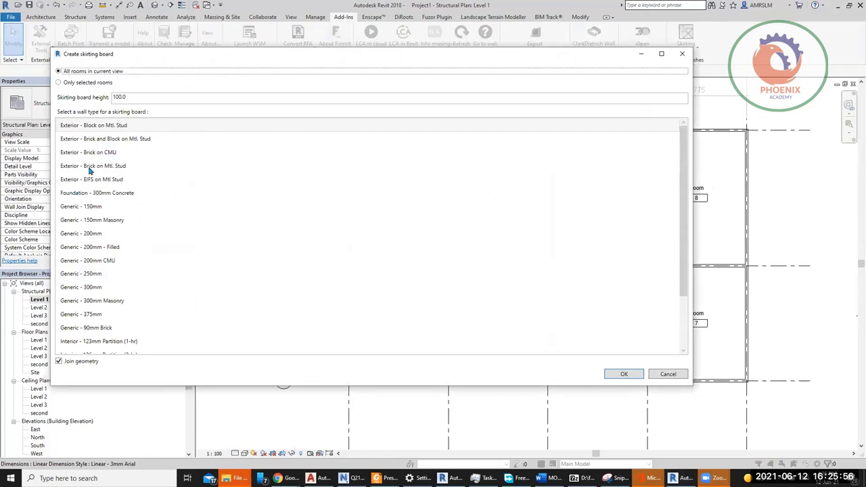
{"action": "left_click", "coordinate": [109, 328]}
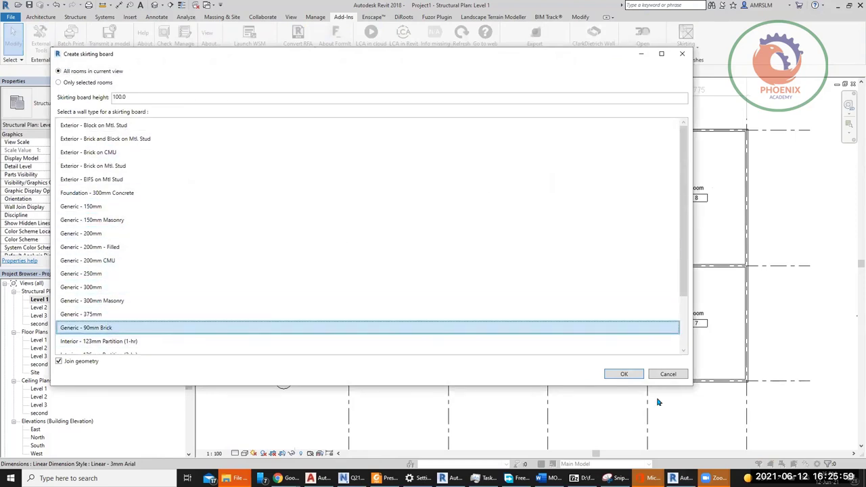
{"action": "left_click", "coordinate": [624, 374]}
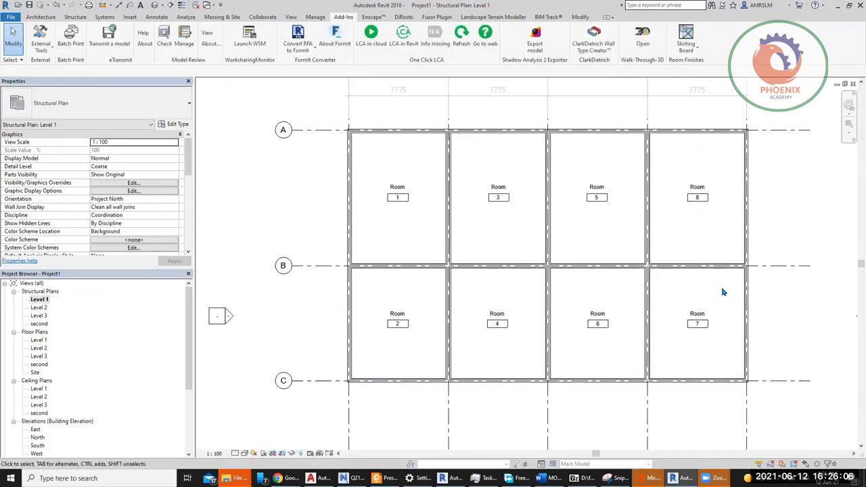
Step: Examine the skirting boards up close, in plan along Room 8's outer wall and inside the rooms in the 3D view
{"action": "scroll", "coordinate": [736, 251], "scroll_direction": "up", "scroll_amount": 3}
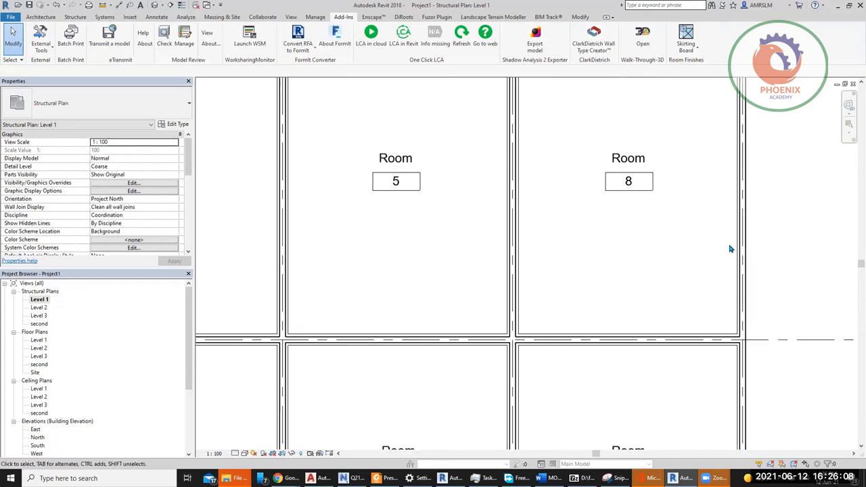
{"action": "scroll", "coordinate": [738, 251], "scroll_direction": "up", "scroll_amount": 3}
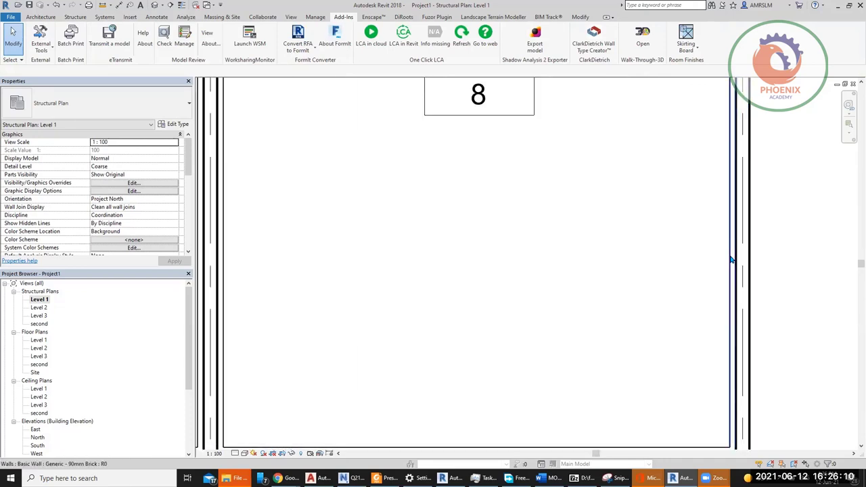
{"action": "left_click", "coordinate": [734, 259]}
{"action": "scroll", "coordinate": [672, 290], "scroll_direction": "down", "scroll_amount": 3}
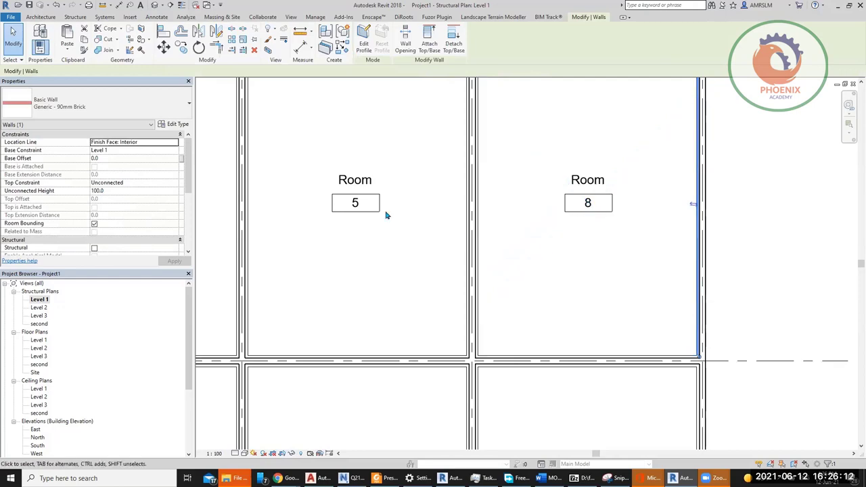
{"action": "key", "text": "3"}
{"action": "key", "text": "d"}
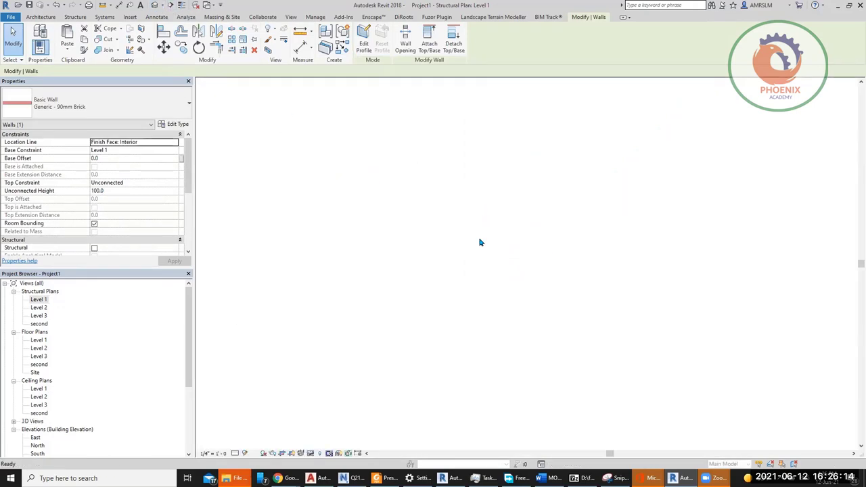
{"action": "middle_click_drag", "start_coordinate": [479, 252], "coordinate": [494, 152], "text": "shift"}
{"action": "scroll", "coordinate": [523, 171], "scroll_direction": "up", "scroll_amount": 5}
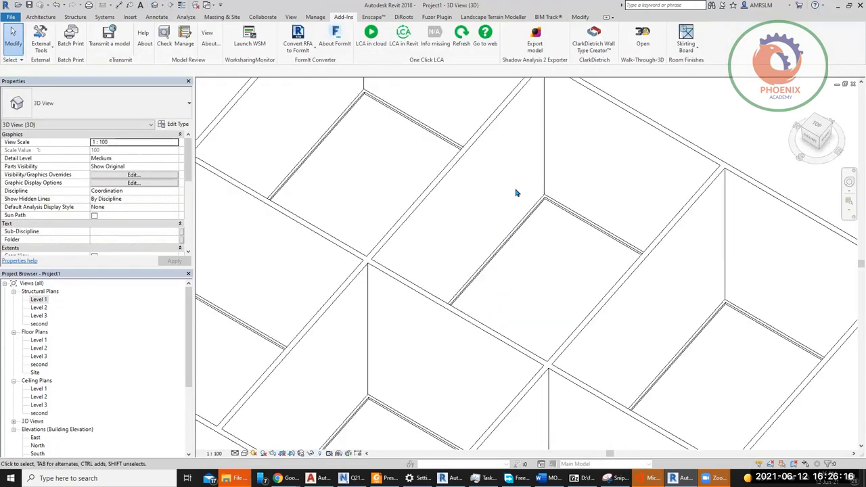
{"action": "left_click", "coordinate": [548, 245]}
{"action": "middle_click_drag", "start_coordinate": [597, 275], "coordinate": [568, 305], "text": "shift"}
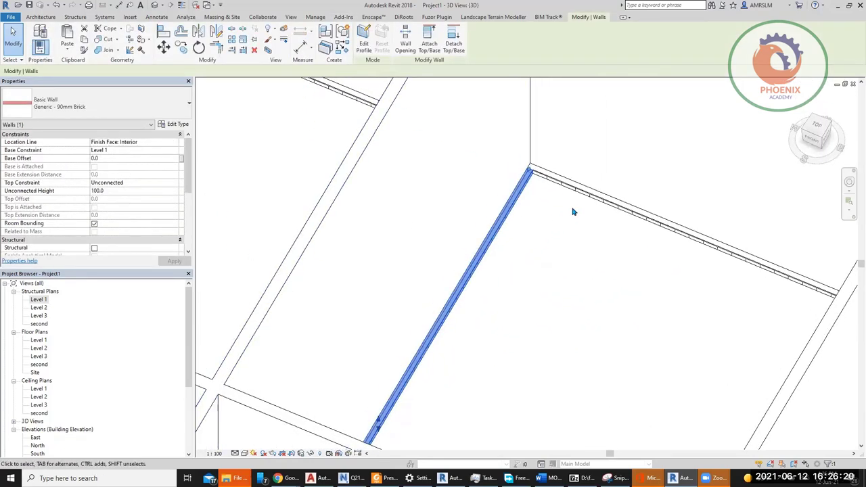
Step: Create floor finishes in all rooms of the Level 1 plan, using Generic Floor - 400mm with a floor height of 100 mm
{"action": "key", "text": "ctrl+Tab"}
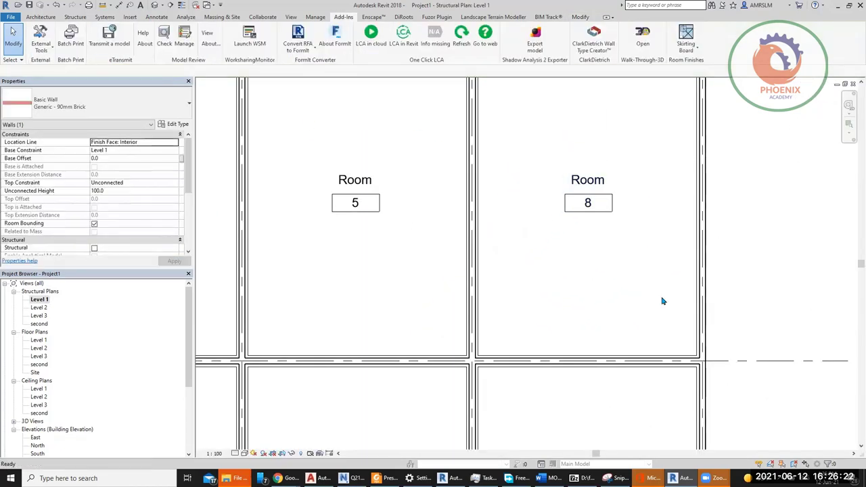
{"action": "scroll", "coordinate": [661, 300], "scroll_direction": "down", "scroll_amount": 3}
{"action": "key", "text": "Escape"}
{"action": "left_click", "coordinate": [697, 50]}
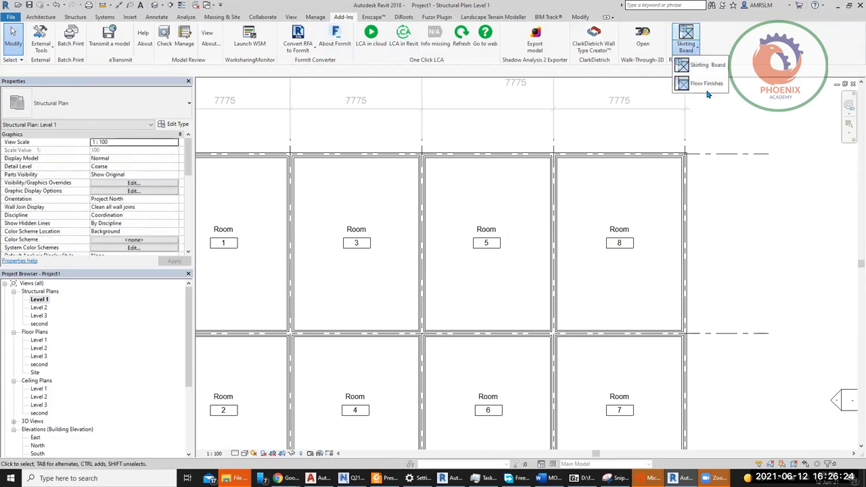
{"action": "left_click", "coordinate": [704, 83]}
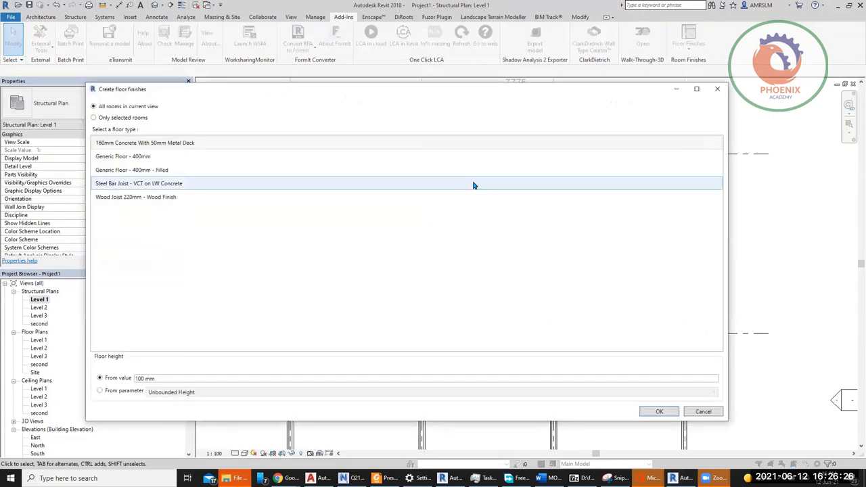
{"action": "left_click", "coordinate": [127, 156]}
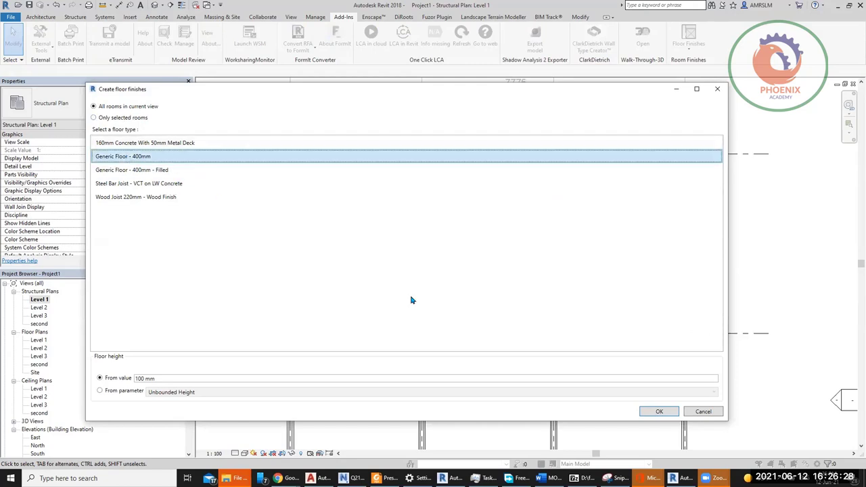
{"action": "left_click", "coordinate": [660, 411]}
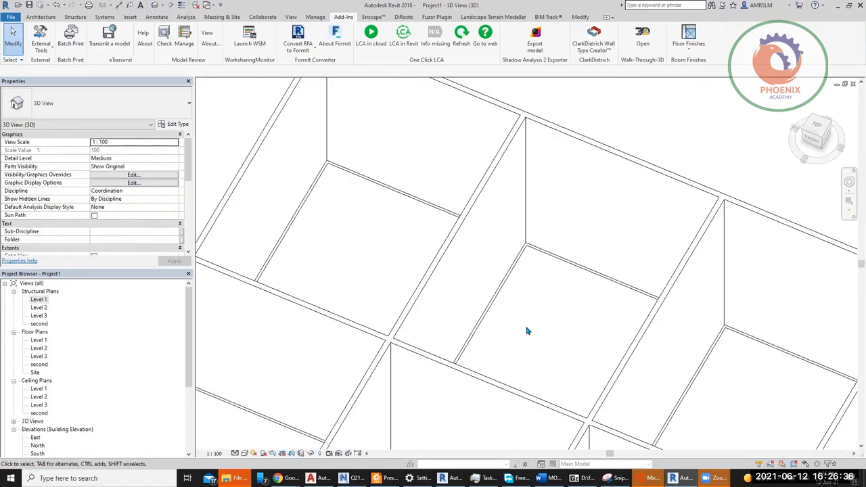
Step: Examine one room's floor finish in 3D from below, and orbit back to view the whole building from above
{"action": "middle_click_drag", "start_coordinate": [528, 331], "coordinate": [609, 286], "text": "shift"}
{"action": "left_click", "coordinate": [532, 245]}
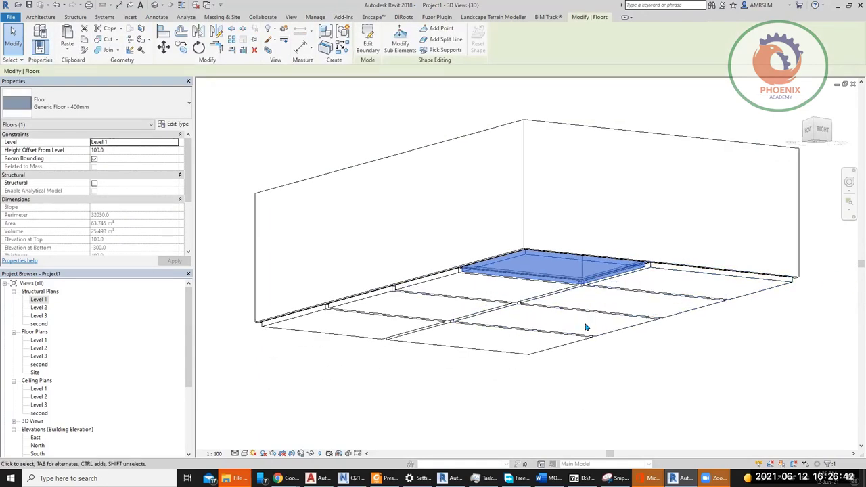
{"action": "middle_click_drag", "start_coordinate": [586, 347], "coordinate": [599, 244], "text": "shift"}
{"action": "key", "text": "Escape"}
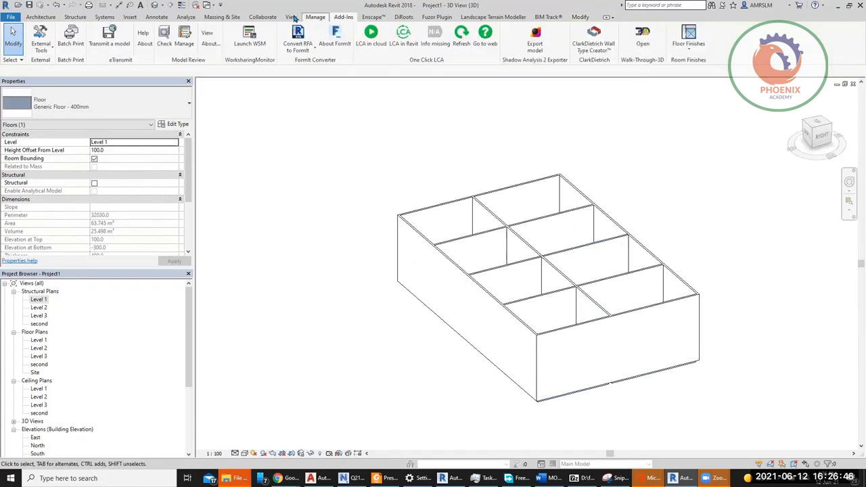
Step: Close all hidden view windows so that only the 3D view stays open
{"action": "left_click", "coordinate": [291, 17]}
{"action": "left_click", "coordinate": [782, 47]}
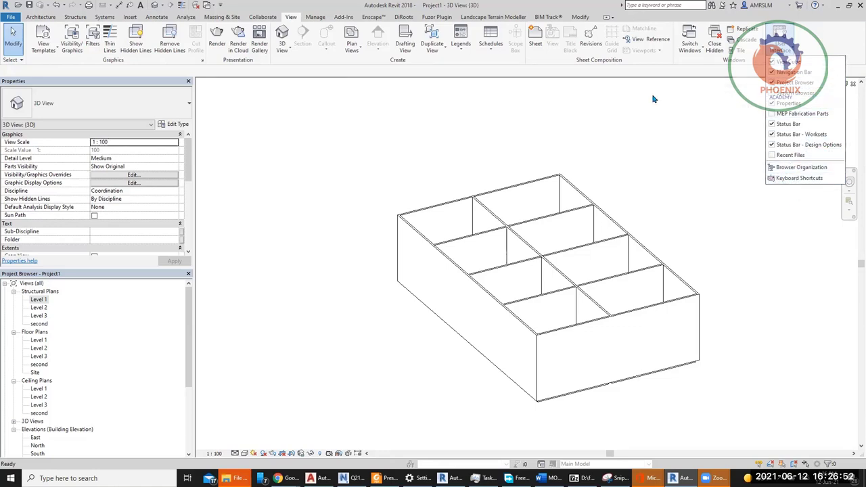
{"action": "left_click", "coordinate": [689, 42]}
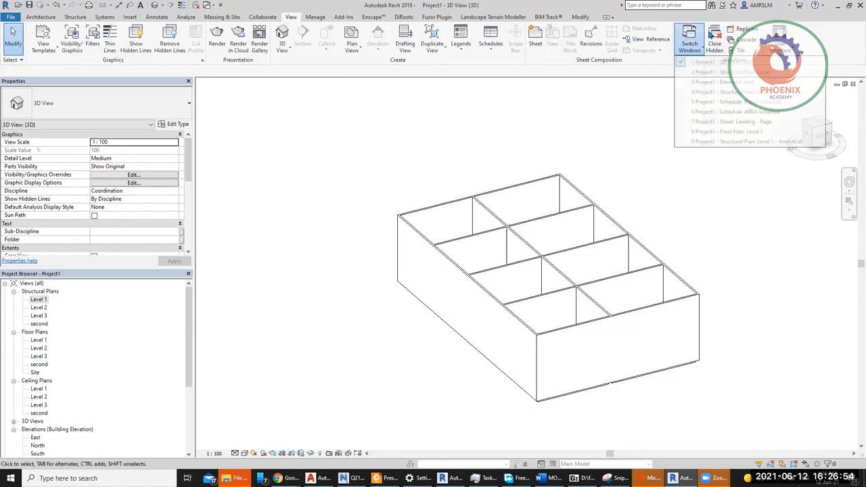
{"action": "left_click", "coordinate": [711, 17]}
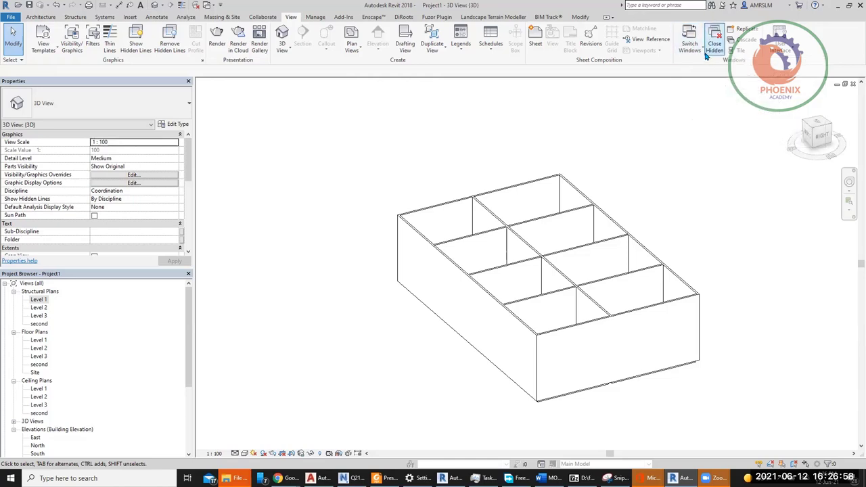
{"action": "left_click", "coordinate": [704, 53]}
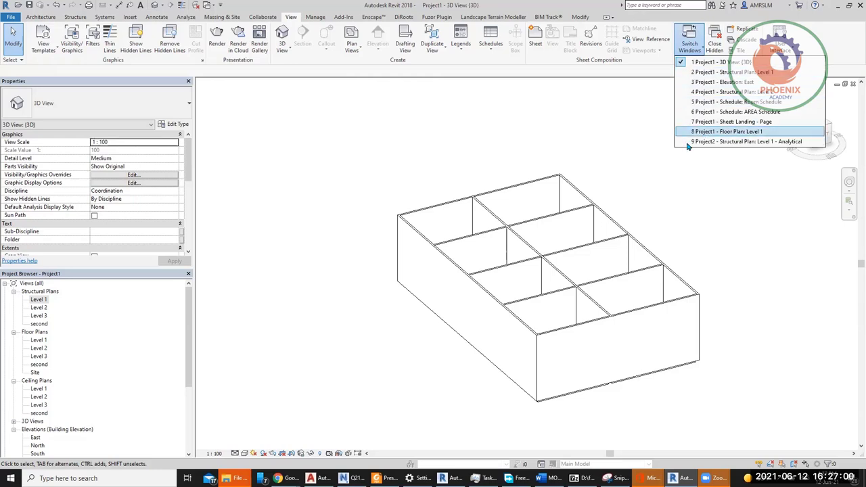
{"action": "left_click", "coordinate": [589, 108]}
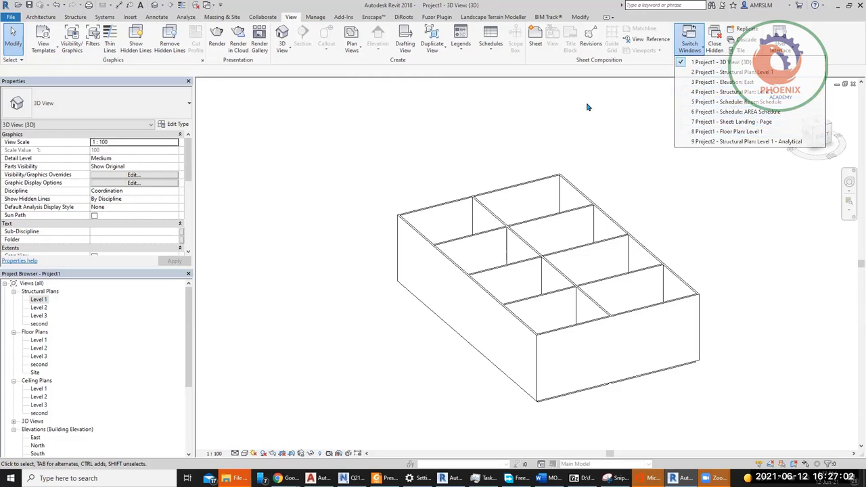
{"action": "left_click", "coordinate": [715, 45]}
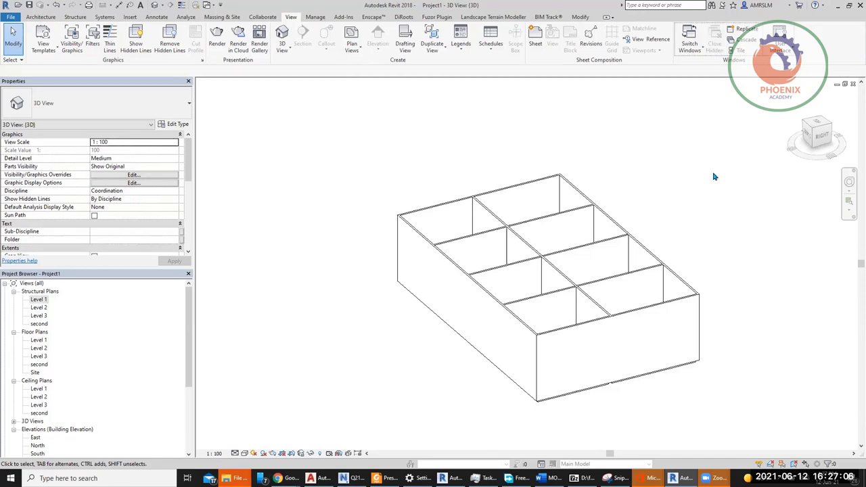
Step: Examine the Room Schedule and the View List among the project's schedules
{"action": "left_click_drag", "start_coordinate": [189, 297], "coordinate": [186, 423]}
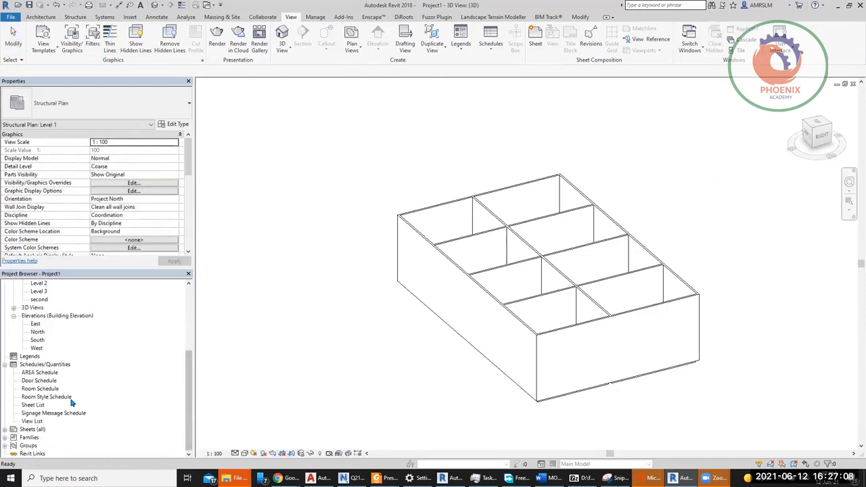
{"action": "double_click", "coordinate": [46, 388]}
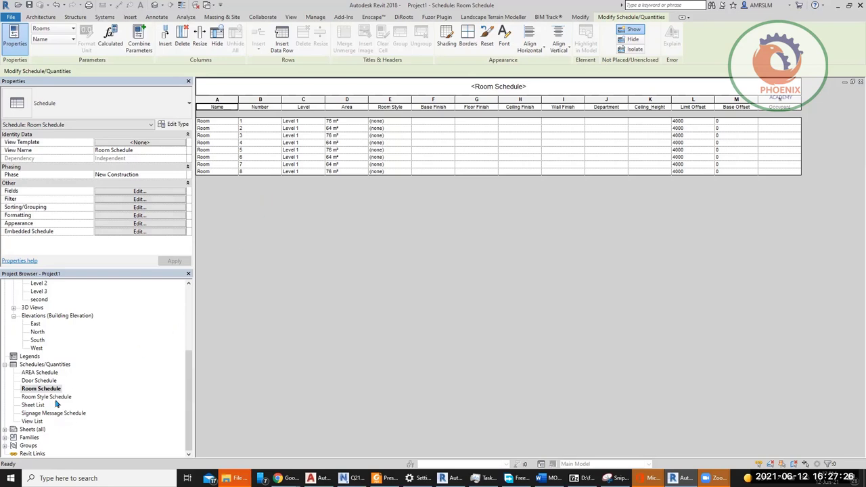
{"action": "left_click", "coordinate": [37, 382]}
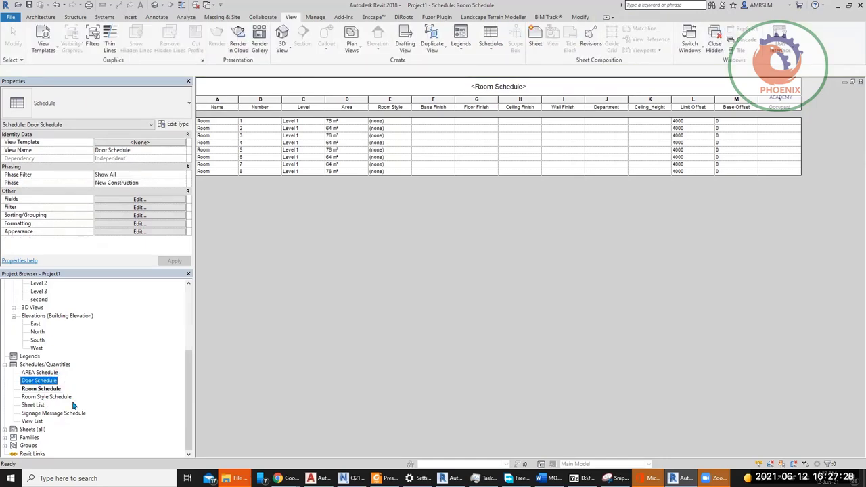
{"action": "double_click", "coordinate": [32, 421]}
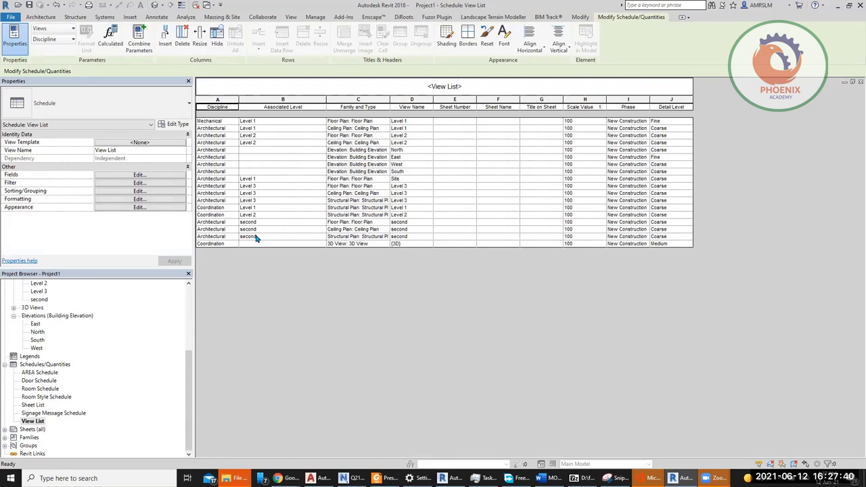
Step: Place an architectural M_Rectangular Column 475 x 610mm at the intersection of grids 1 and A in the Level 1 structural plan
{"action": "left_click", "coordinate": [191, 306]}
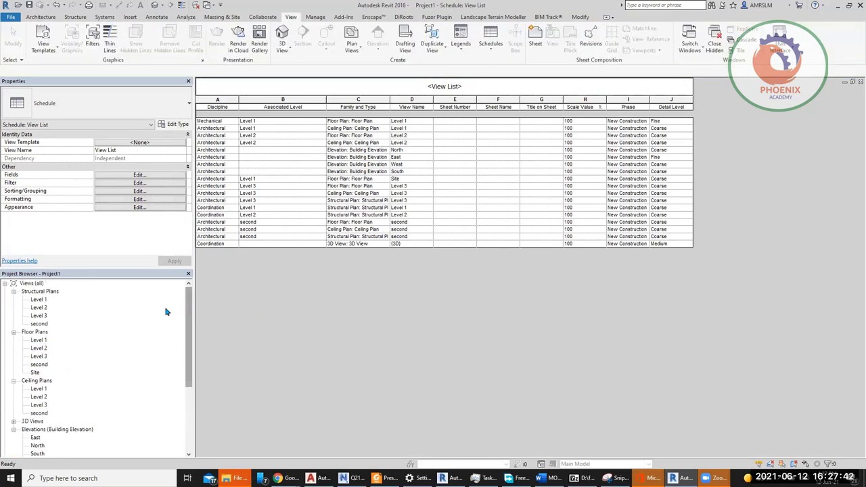
{"action": "double_click", "coordinate": [47, 300]}
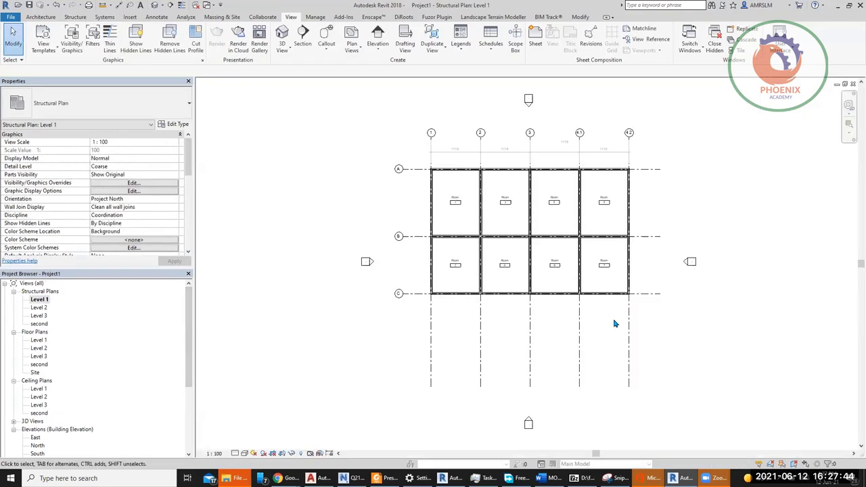
{"action": "left_click", "coordinate": [40, 17]}
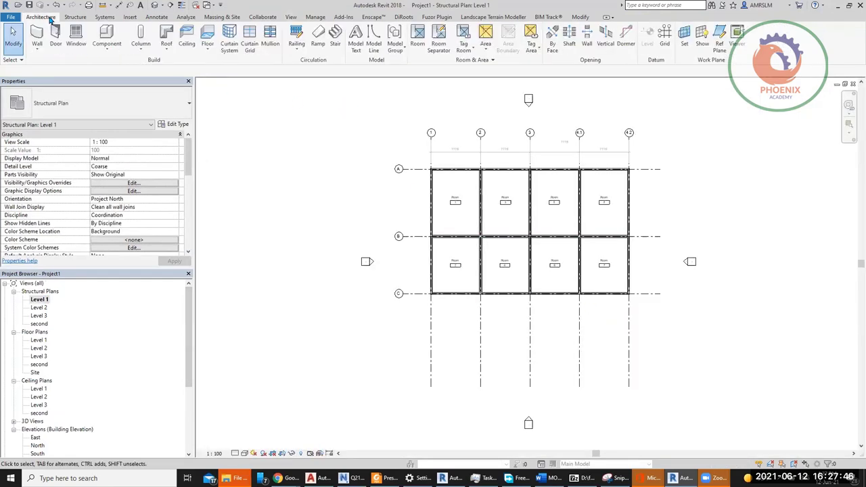
{"action": "left_click", "coordinate": [141, 49]}
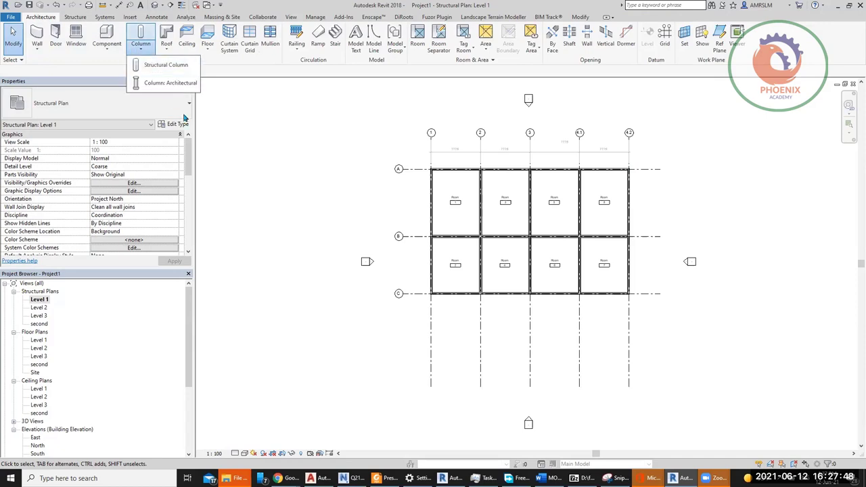
{"action": "left_click", "coordinate": [169, 83]}
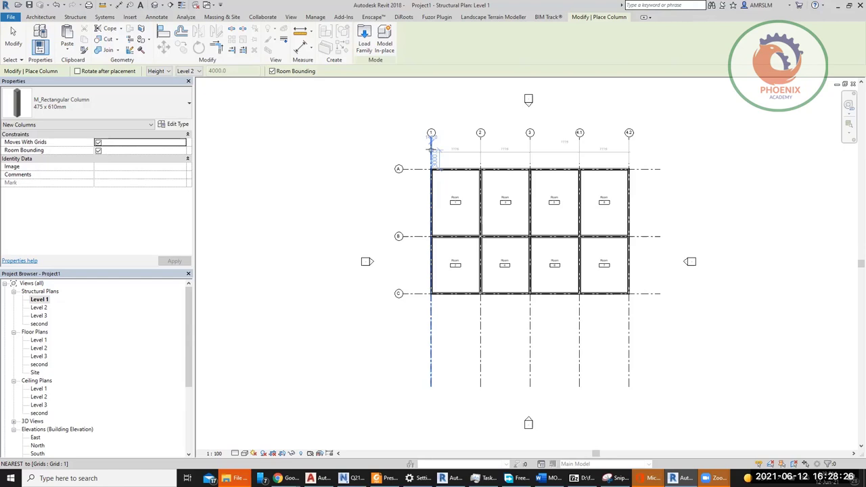
{"action": "scroll", "coordinate": [429, 164], "scroll_direction": "up", "scroll_amount": 5}
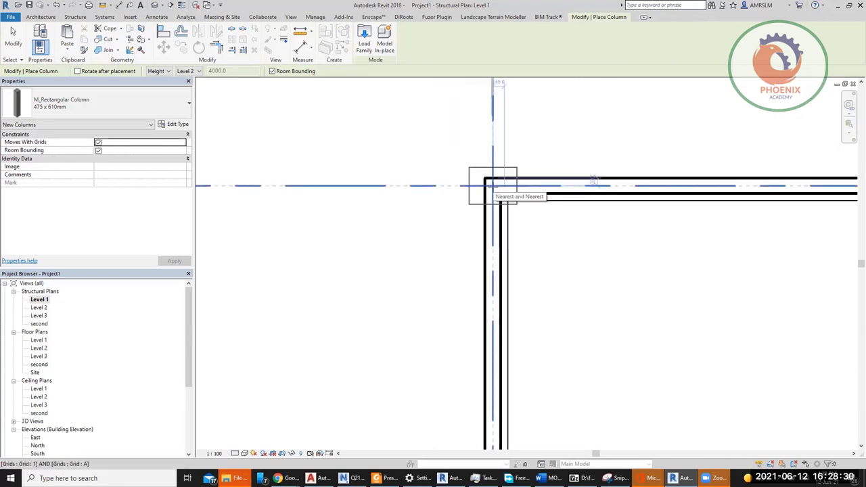
{"action": "left_click", "coordinate": [493, 184]}
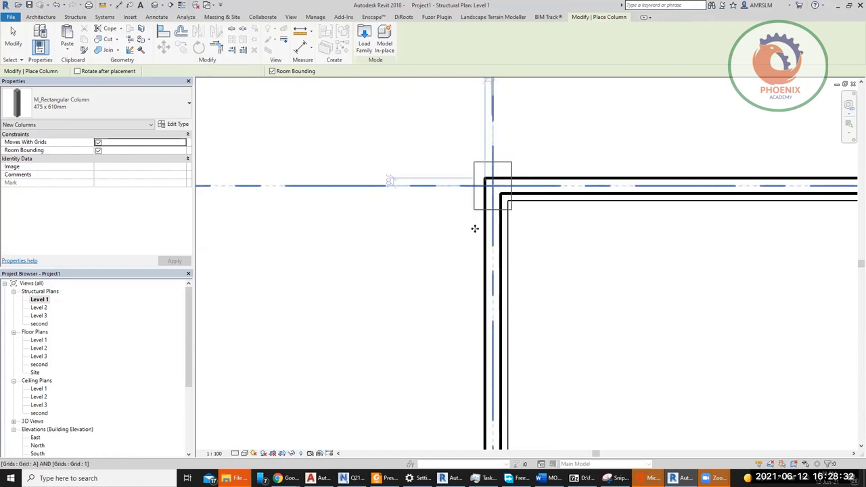
{"action": "key", "text": "Escape"}
{"action": "key", "text": "Escape"}
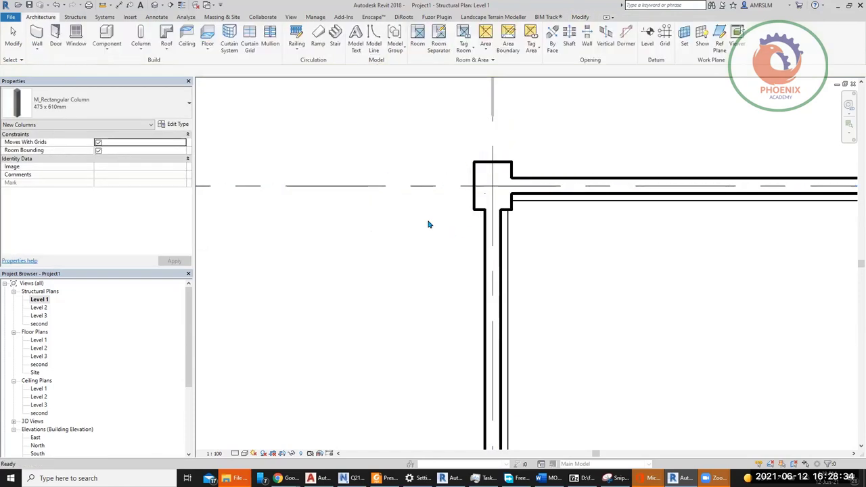
Step: Place another 475 x 610mm architectural column at the intersection of grids 2 and B
{"action": "scroll", "coordinate": [427, 224], "scroll_direction": "down", "scroll_amount": 2}
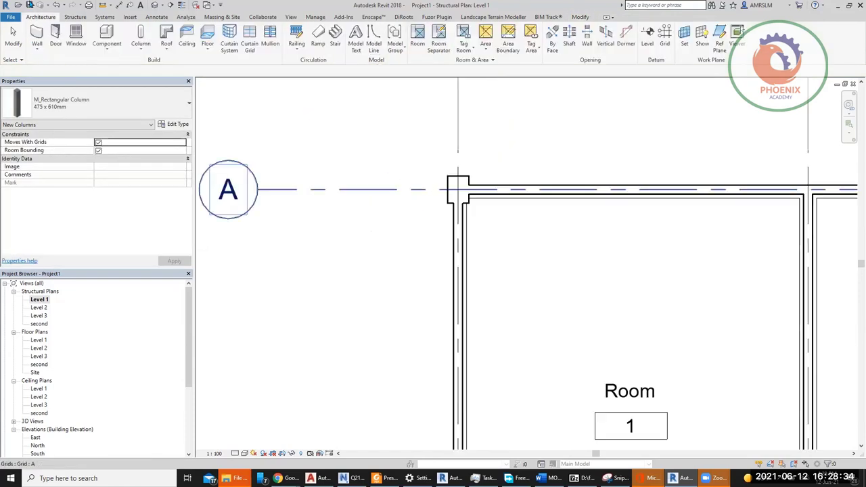
{"action": "left_click", "coordinate": [140, 47]}
{"action": "left_click", "coordinate": [178, 83]}
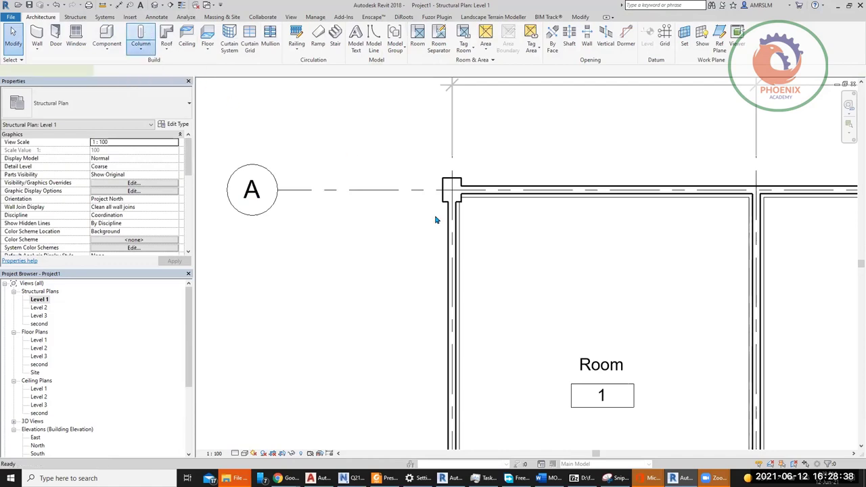
{"action": "scroll", "coordinate": [666, 373], "scroll_direction": "down", "scroll_amount": 2}
{"action": "scroll", "coordinate": [596, 358], "scroll_direction": "up", "scroll_amount": 5}
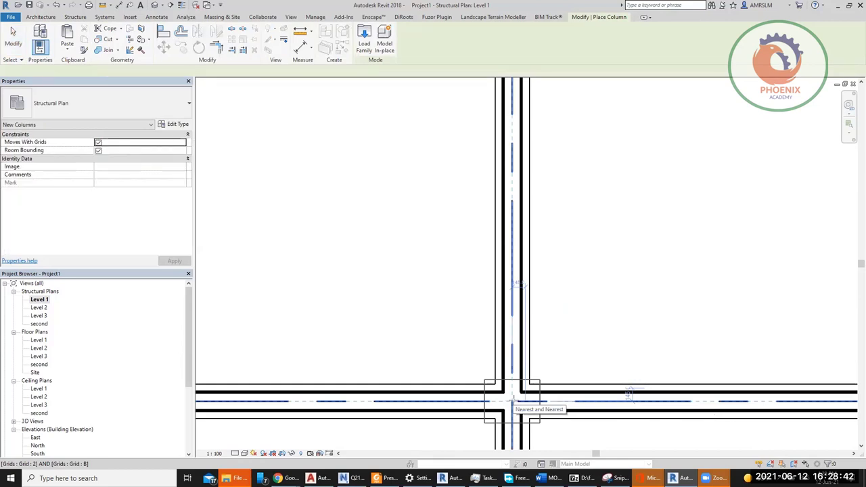
{"action": "scroll", "coordinate": [513, 287], "scroll_direction": "down", "scroll_amount": 1}
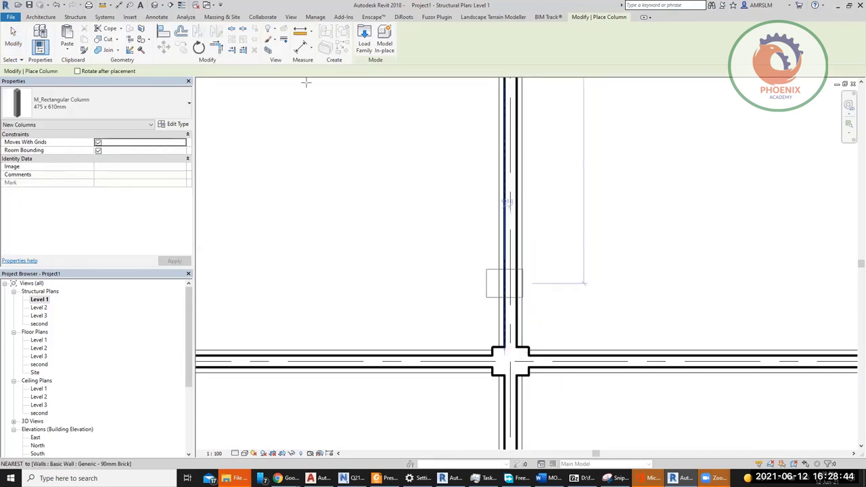
Step: Place a tagged W250X73 structural column inside the architectural column at grids 1 and A, using the At Columns option
{"action": "left_click", "coordinate": [78, 18]}
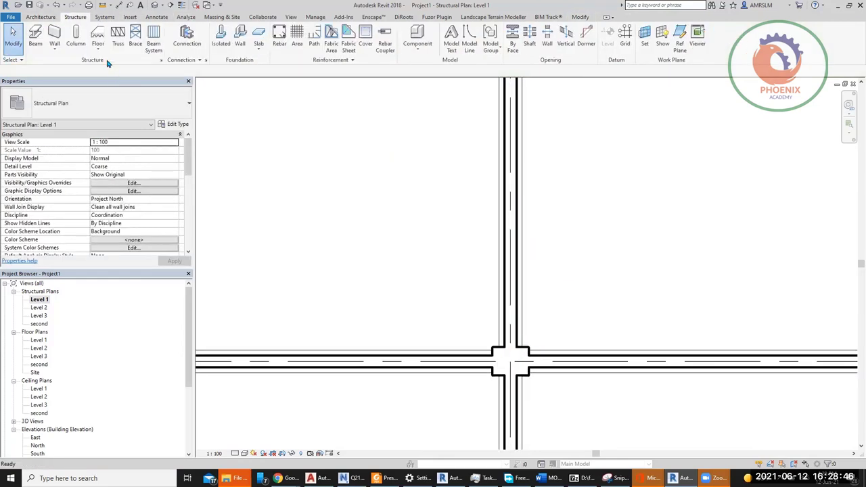
{"action": "left_click", "coordinate": [77, 47]}
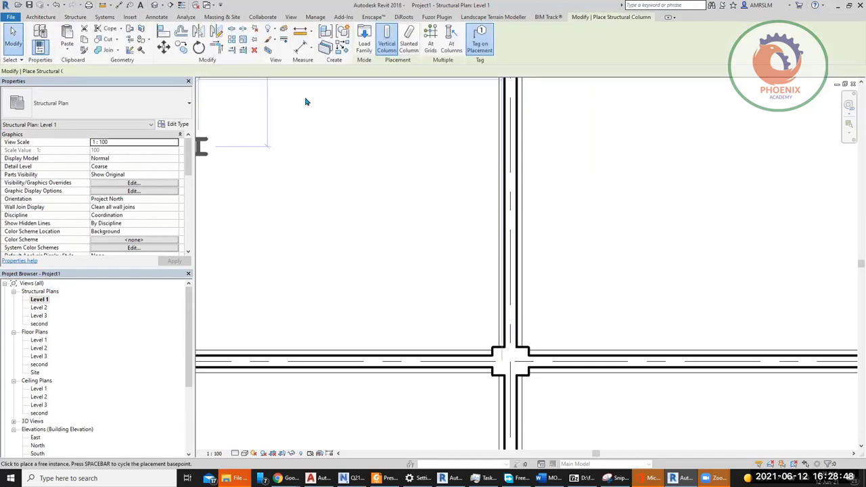
{"action": "left_click", "coordinate": [448, 52]}
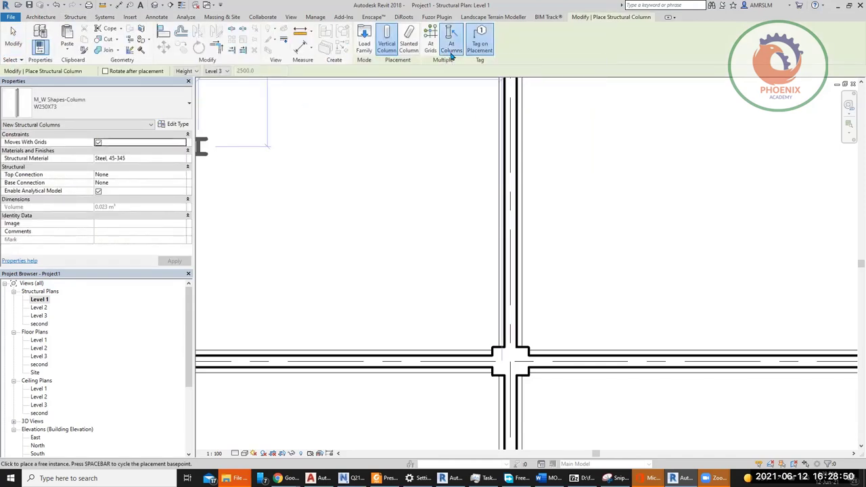
{"action": "scroll", "coordinate": [557, 275], "scroll_direction": "down", "scroll_amount": 3}
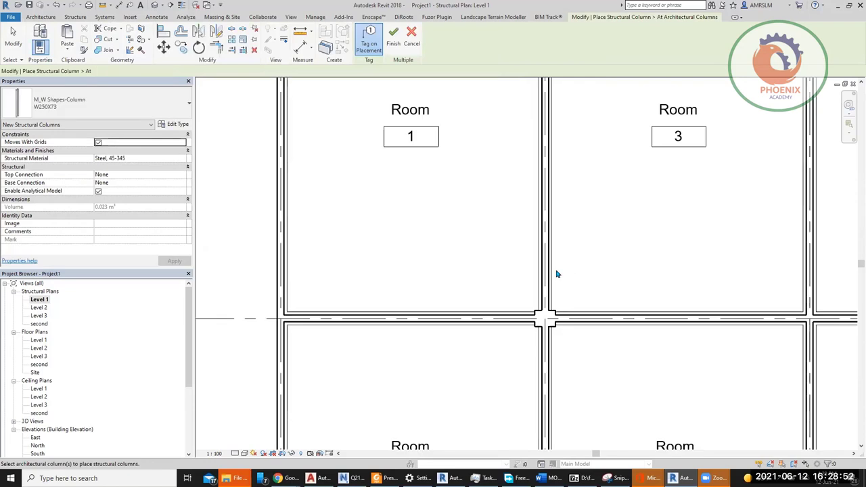
{"action": "scroll", "coordinate": [557, 329], "scroll_direction": "down", "scroll_amount": 5}
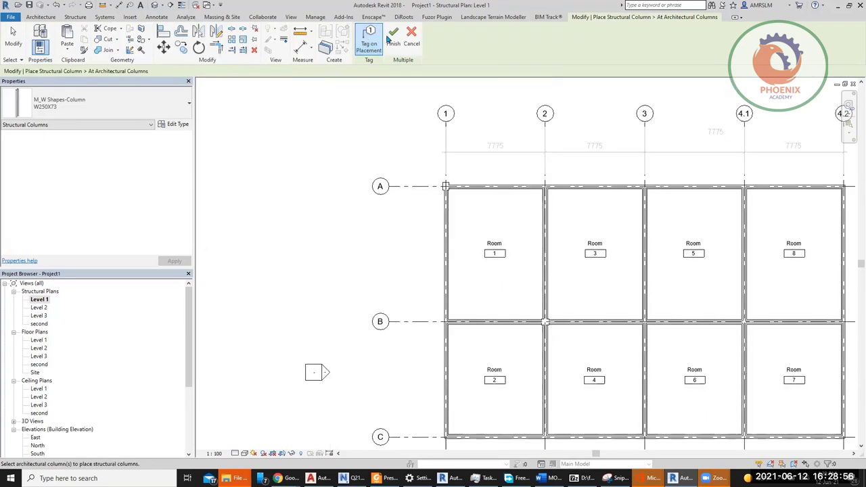
{"action": "left_click", "coordinate": [413, 40]}
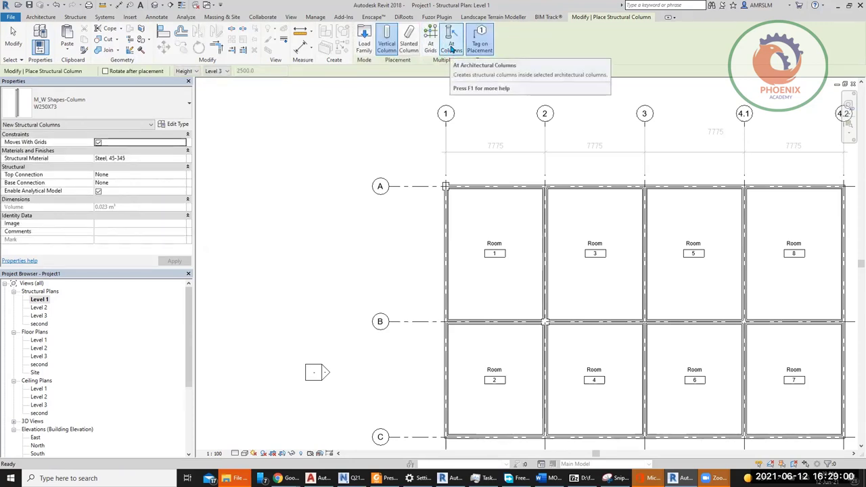
{"action": "left_click", "coordinate": [452, 46]}
{"action": "left_click_drag", "start_coordinate": [457, 214], "coordinate": [423, 164]}
{"action": "scroll", "coordinate": [452, 192], "scroll_direction": "up", "scroll_amount": 5}
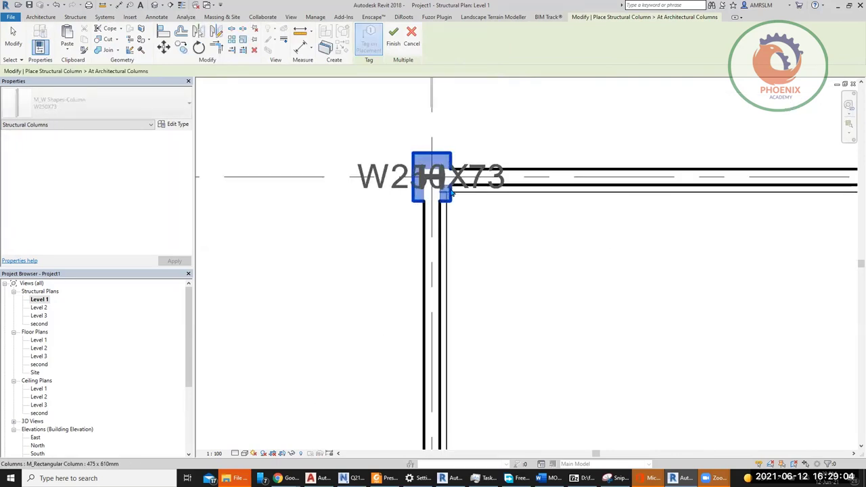
{"action": "scroll", "coordinate": [420, 176], "scroll_direction": "up", "scroll_amount": 3}
{"action": "left_click", "coordinate": [393, 42]}
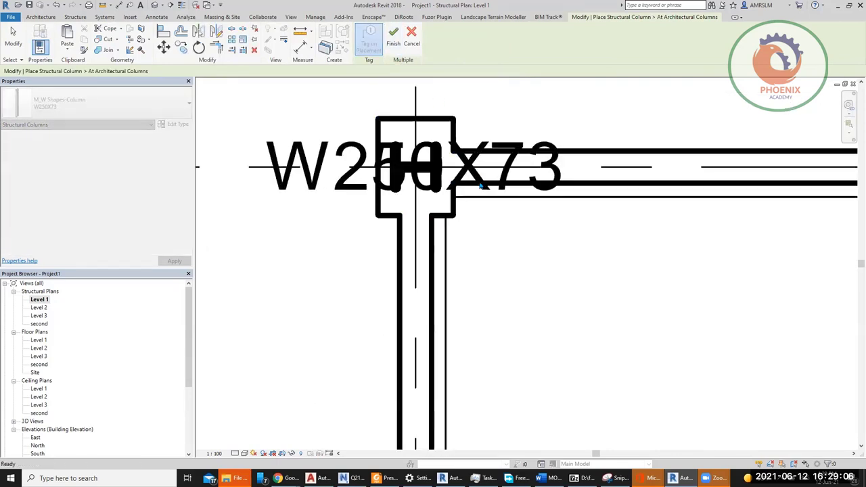
{"action": "scroll", "coordinate": [473, 319], "scroll_direction": "down", "scroll_amount": 3}
{"action": "key", "text": "Escape"}
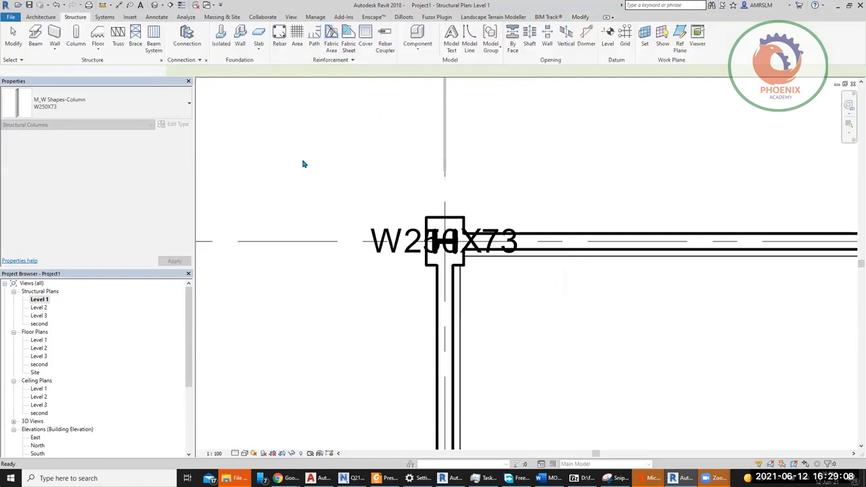
Step: Create a new schedule of building components for the Structural Columns category in the New Construction phase
{"action": "scroll", "coordinate": [340, 201], "scroll_direction": "down", "scroll_amount": 2}
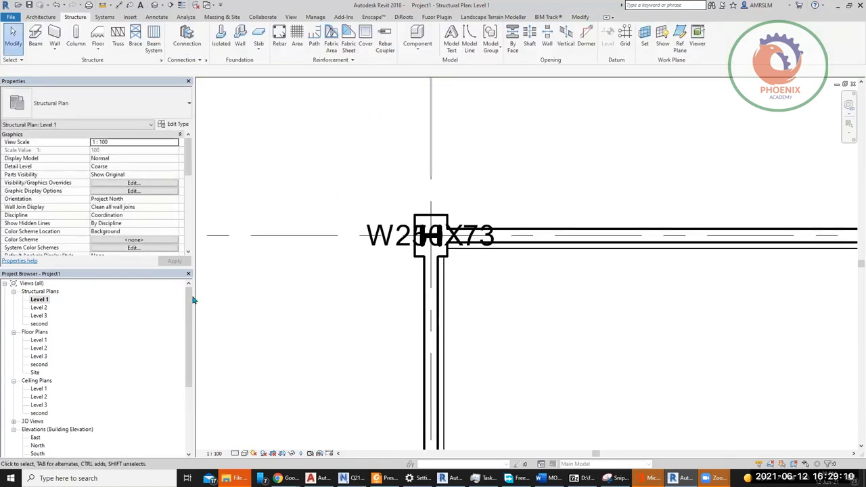
{"action": "scroll", "coordinate": [41, 366], "scroll_direction": "down", "scroll_amount": 5}
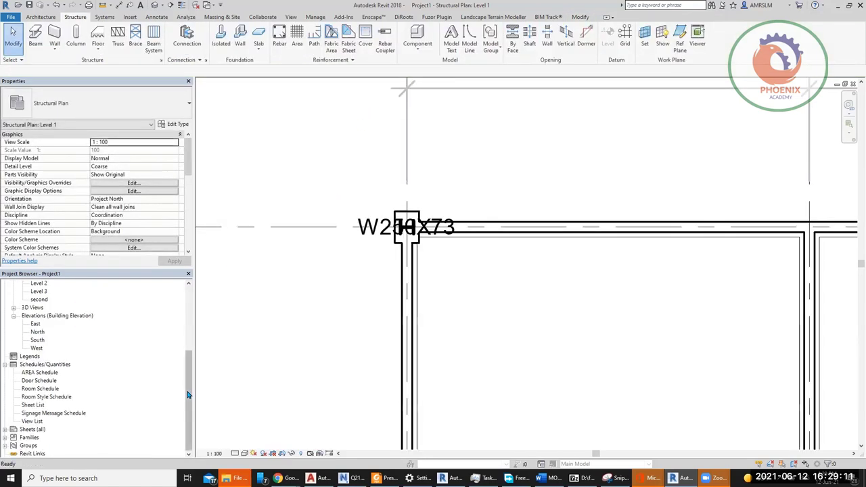
{"action": "right_click", "coordinate": [41, 366]}
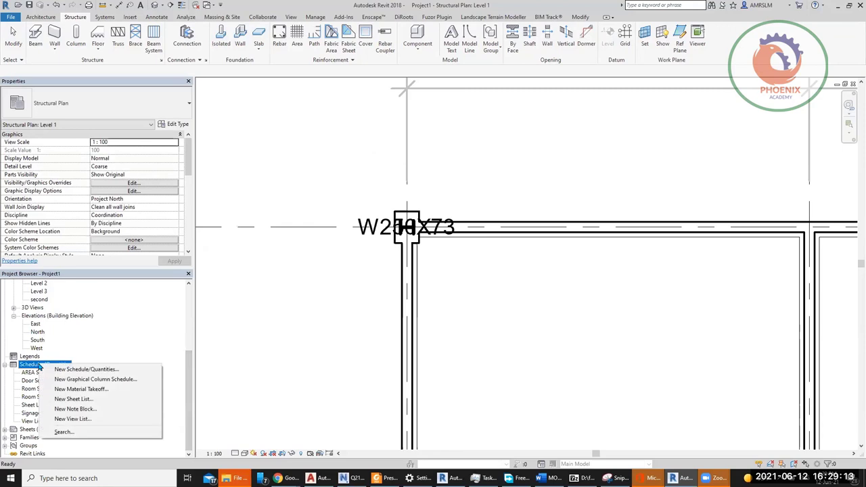
{"action": "left_click", "coordinate": [99, 370]}
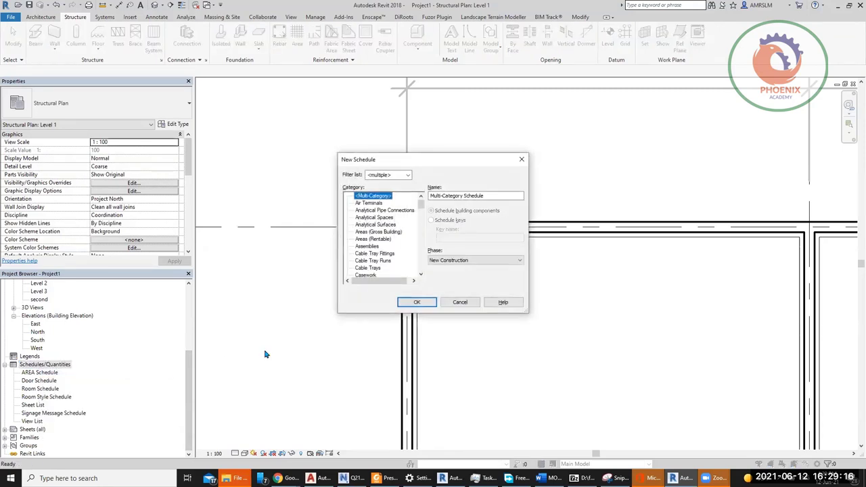
{"action": "left_click_drag", "start_coordinate": [421, 202], "coordinate": [421, 261]}
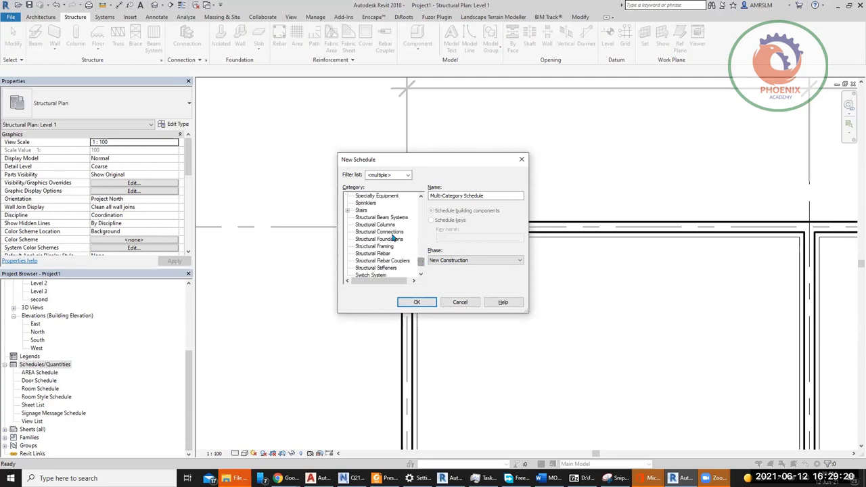
{"action": "left_click", "coordinate": [372, 226]}
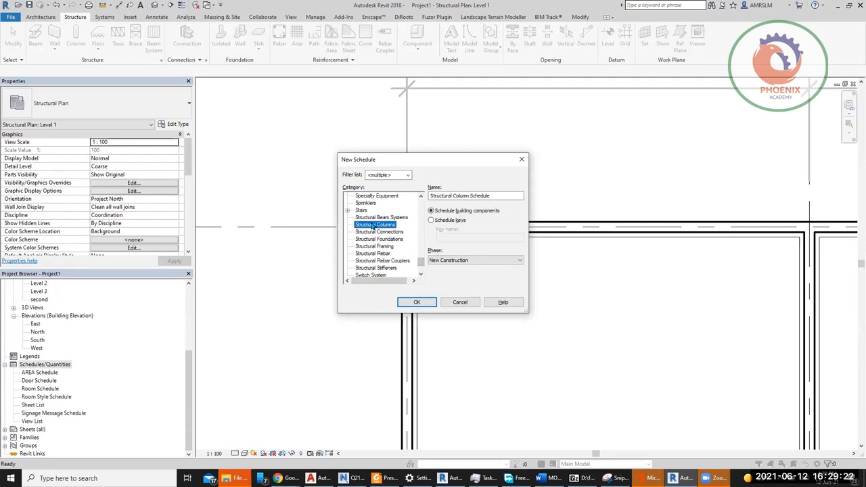
{"action": "left_click", "coordinate": [493, 261]}
{"action": "left_click", "coordinate": [501, 273]}
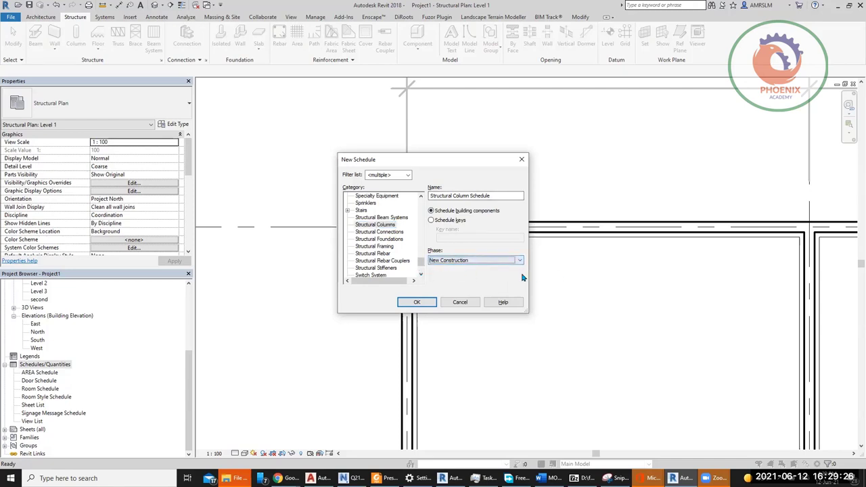
{"action": "left_click", "coordinate": [419, 302]}
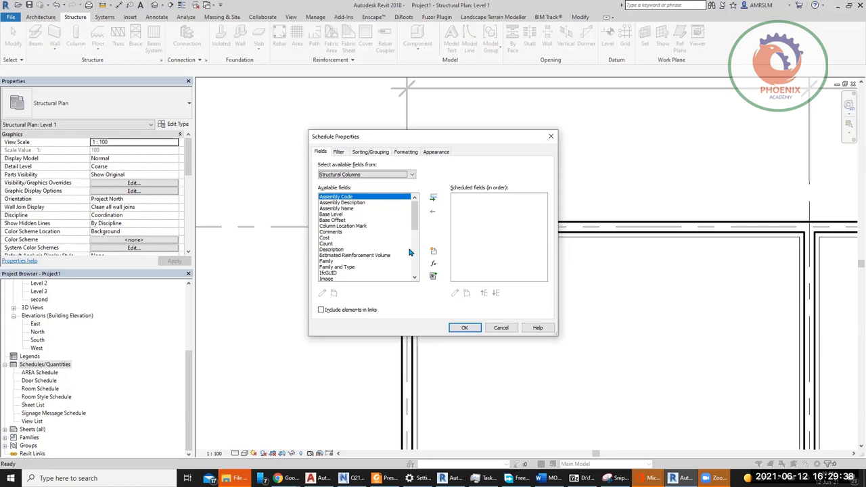
Step: Add the Count, Base Level, Base Offset and Cost fields to the structural column schedule
{"action": "double_click", "coordinate": [332, 244]}
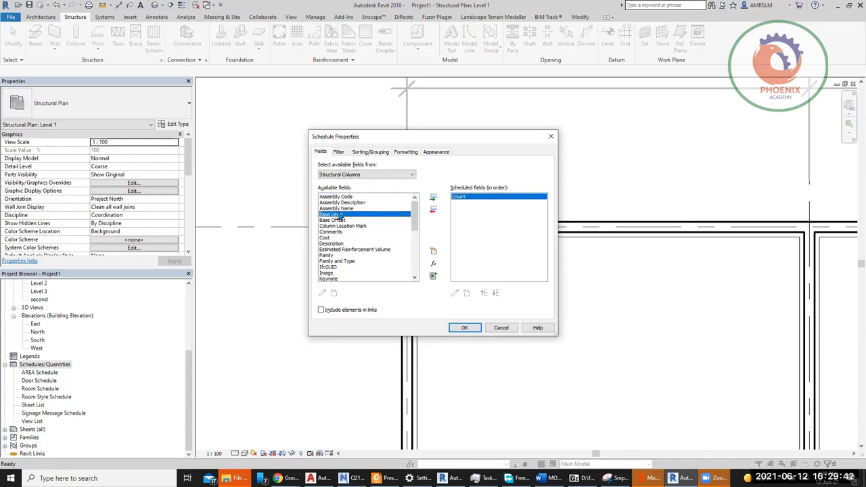
{"action": "double_click", "coordinate": [338, 214]}
{"action": "double_click", "coordinate": [340, 215]}
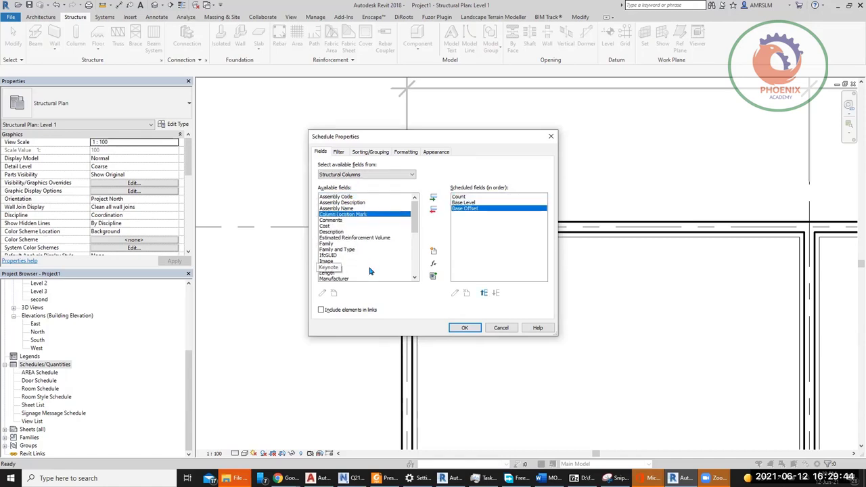
{"action": "left_click", "coordinate": [325, 227]}
{"action": "double_click", "coordinate": [326, 226]}
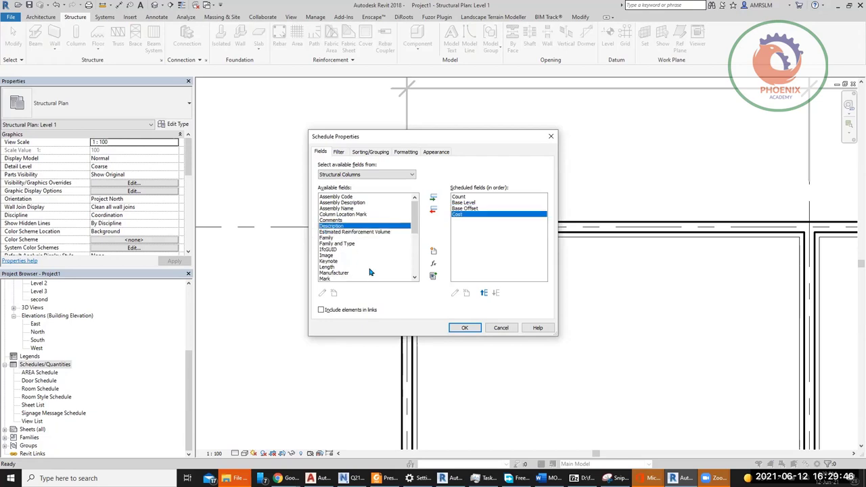
Step: Add the Top Level, Section Shape, Structural Material, Top Offset and Type fields to the structural column schedule
{"action": "scroll", "coordinate": [371, 271], "scroll_direction": "down", "scroll_amount": 8}
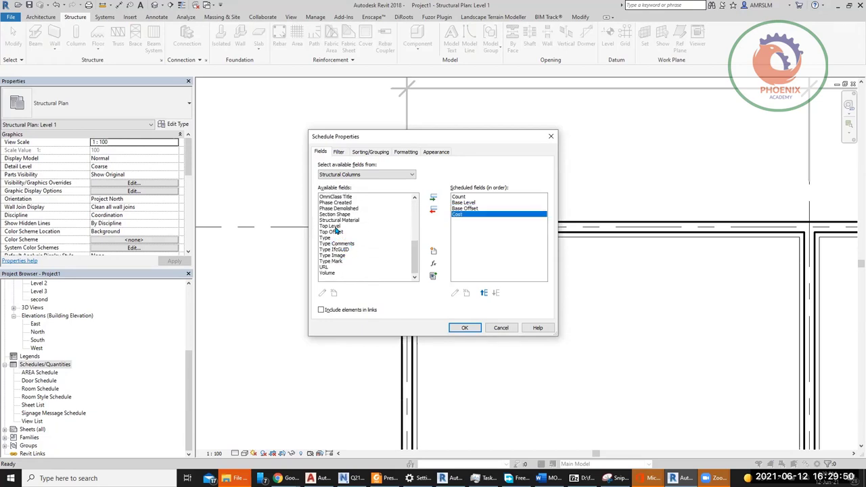
{"action": "double_click", "coordinate": [337, 227]}
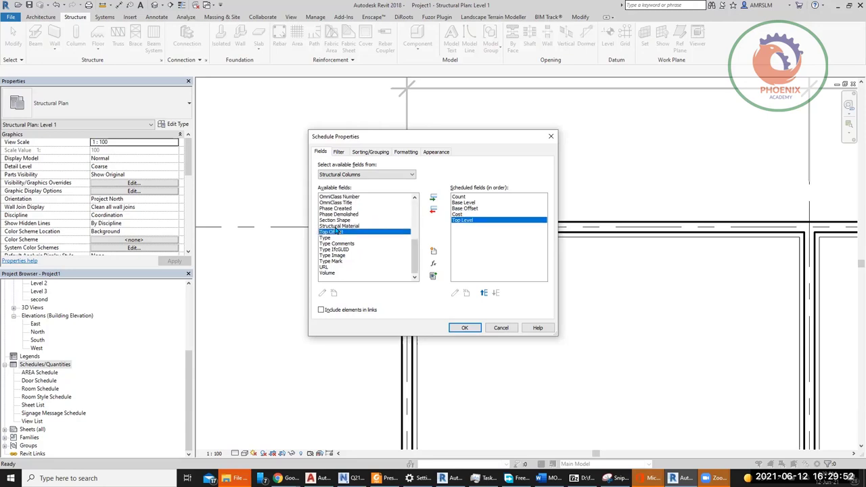
{"action": "key", "text": "Up"}
{"action": "key", "text": "Up"}
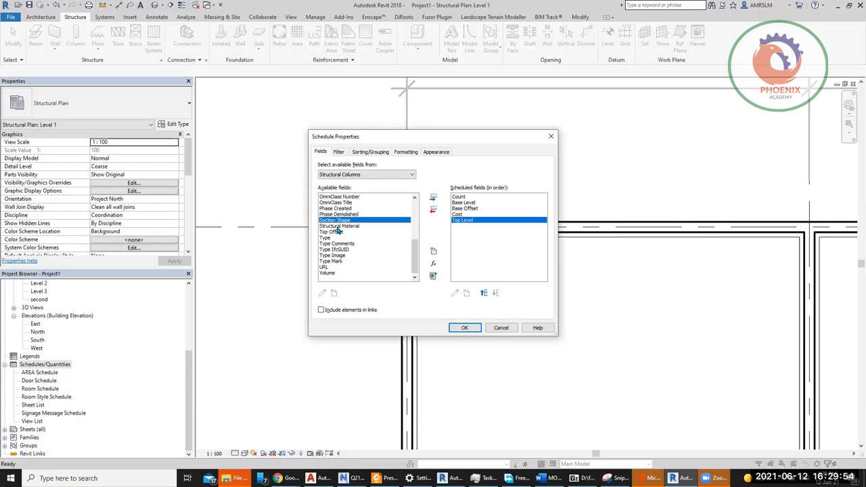
{"action": "double_click", "coordinate": [346, 222]}
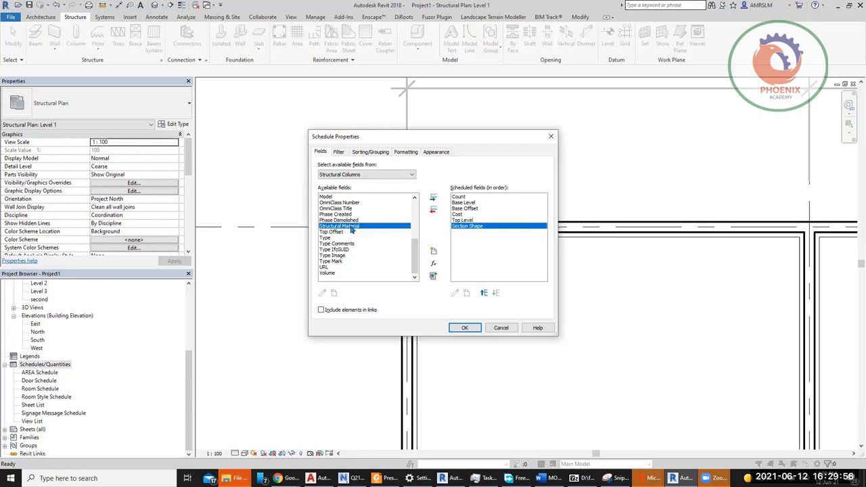
{"action": "double_click", "coordinate": [351, 227]}
{"action": "double_click", "coordinate": [337, 235]}
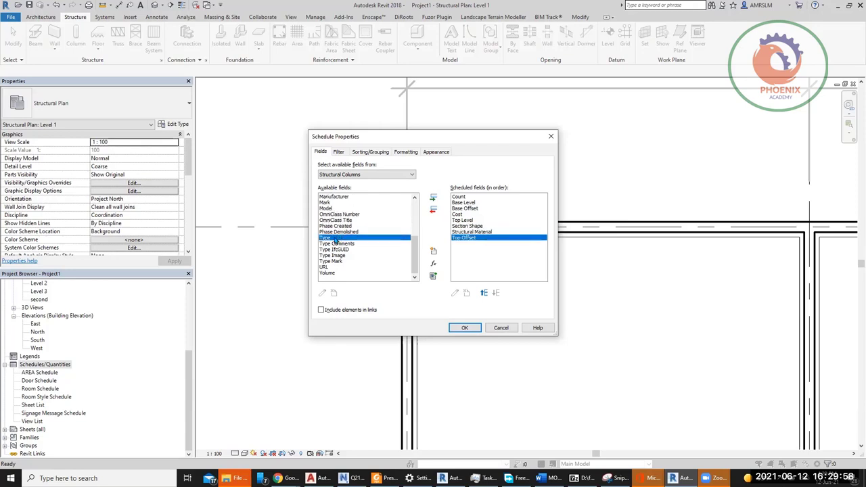
{"action": "double_click", "coordinate": [335, 239]}
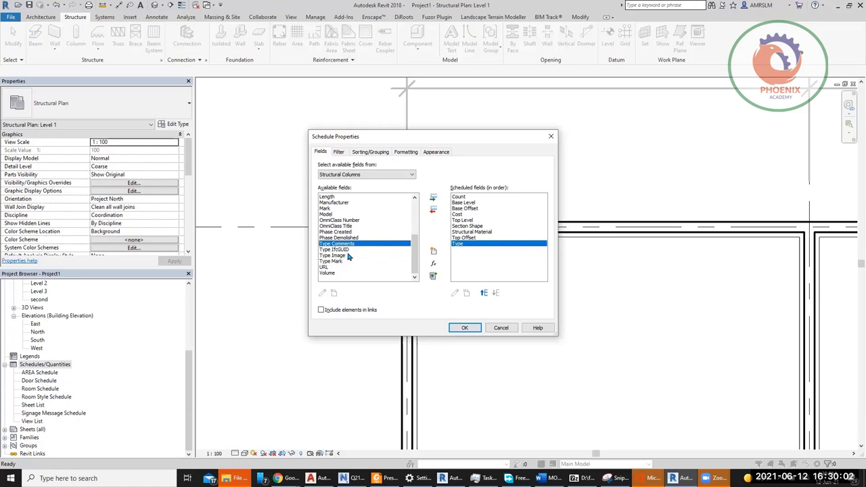
Step: Examine the remaining available Structural Columns fields and the fields offered under Structural Material
{"action": "scroll", "coordinate": [381, 246], "scroll_direction": "up", "scroll_amount": 3}
{"action": "scroll", "coordinate": [381, 245], "scroll_direction": "up", "scroll_amount": 2}
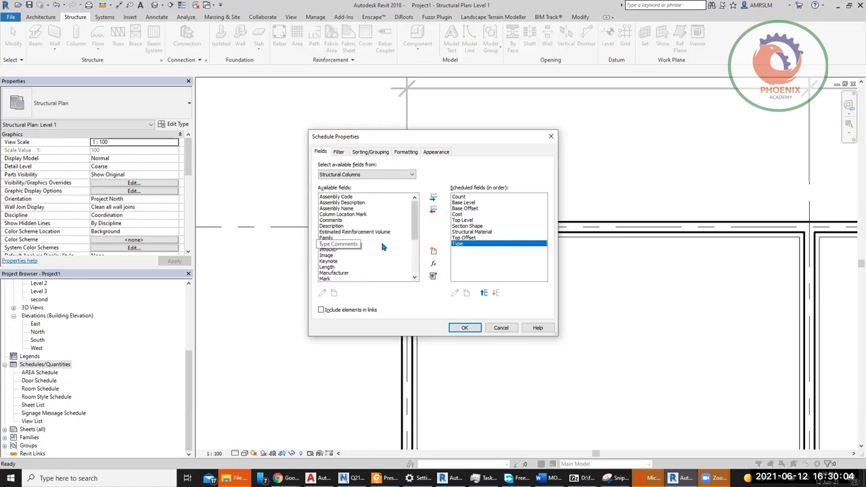
{"action": "key", "text": "t"}
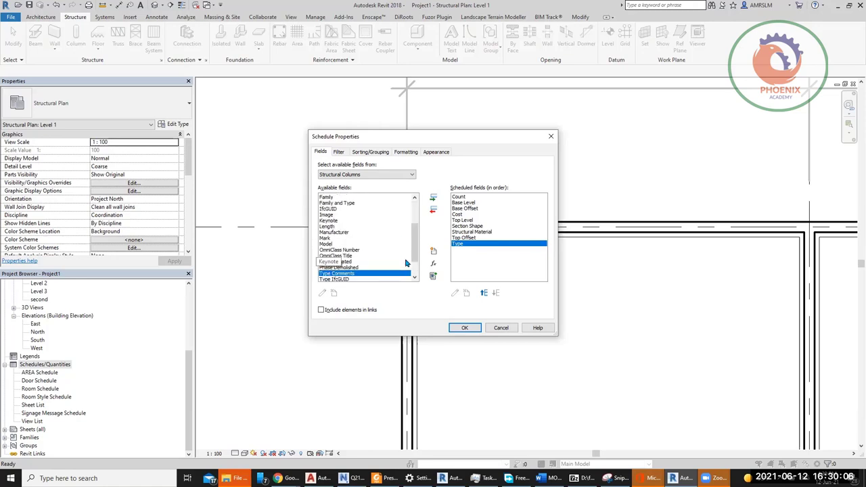
{"action": "scroll", "coordinate": [400, 259], "scroll_direction": "down", "scroll_amount": 2}
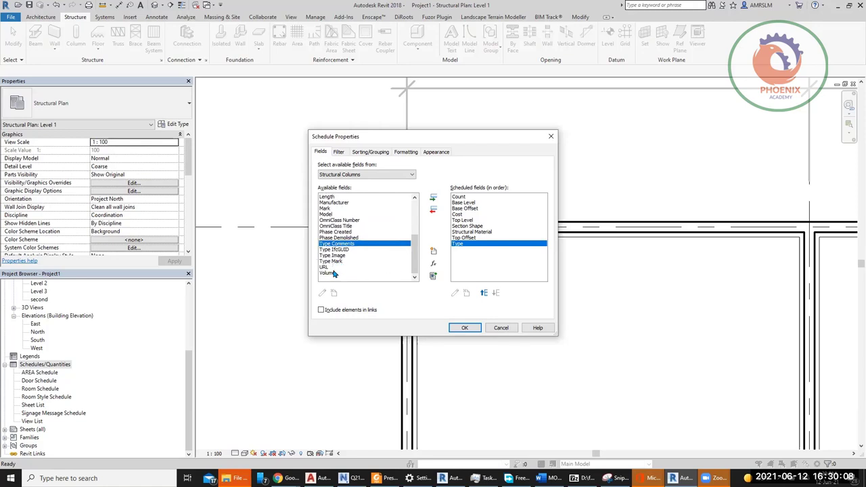
{"action": "left_click", "coordinate": [361, 175]}
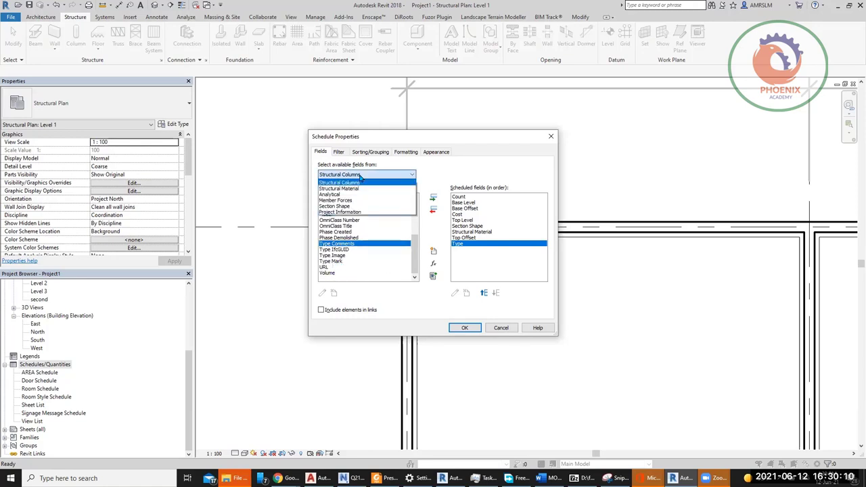
{"action": "left_click", "coordinate": [359, 176]}
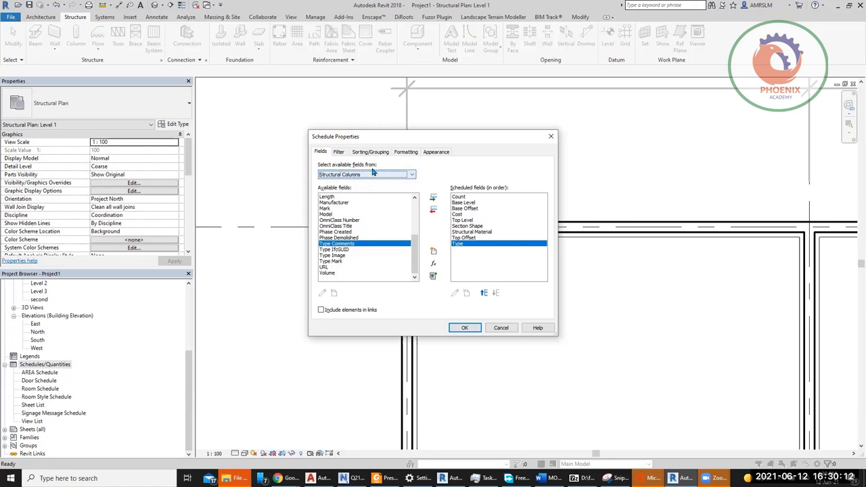
{"action": "left_click", "coordinate": [368, 175]}
{"action": "left_click", "coordinate": [368, 188]}
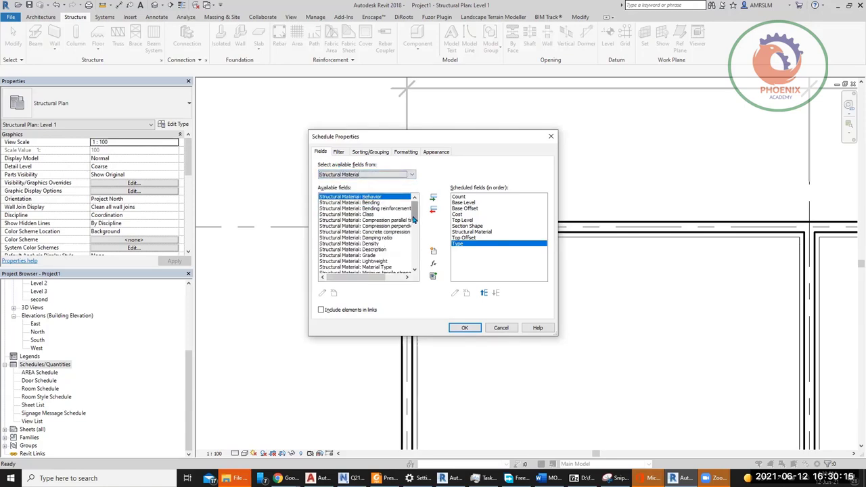
Step: Add the Analytical fields Base Release and Phase Created to the scheduled fields
{"action": "left_click", "coordinate": [384, 174]}
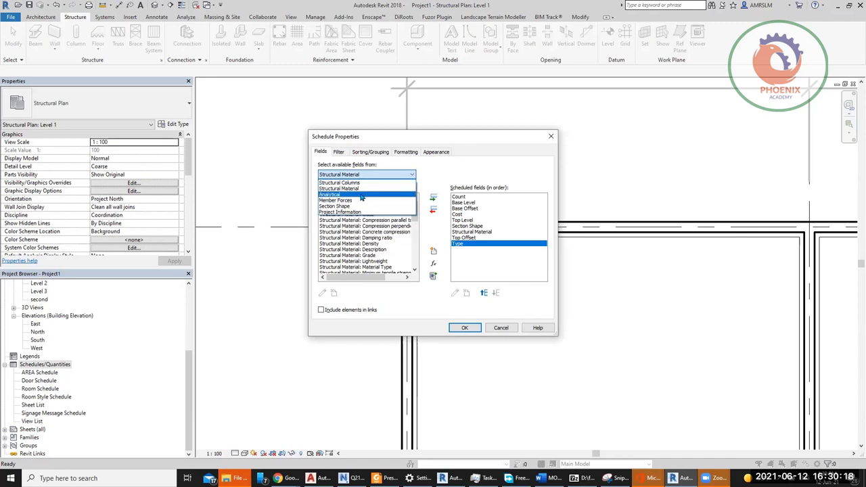
{"action": "left_click", "coordinate": [363, 195]}
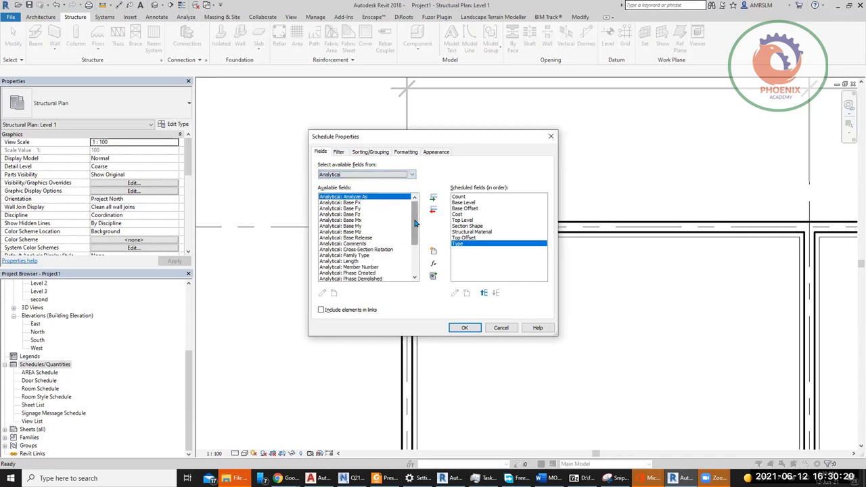
{"action": "double_click", "coordinate": [366, 238]}
{"action": "scroll", "coordinate": [405, 251], "scroll_direction": "down", "scroll_amount": 3}
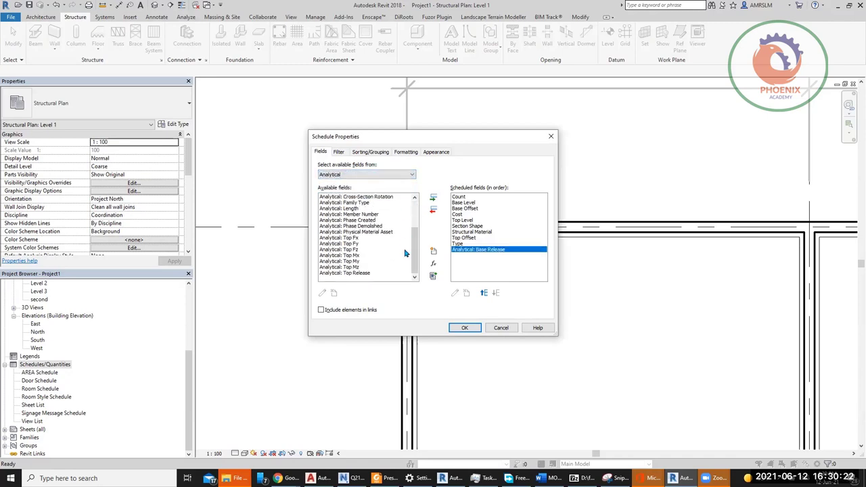
{"action": "double_click", "coordinate": [368, 221]}
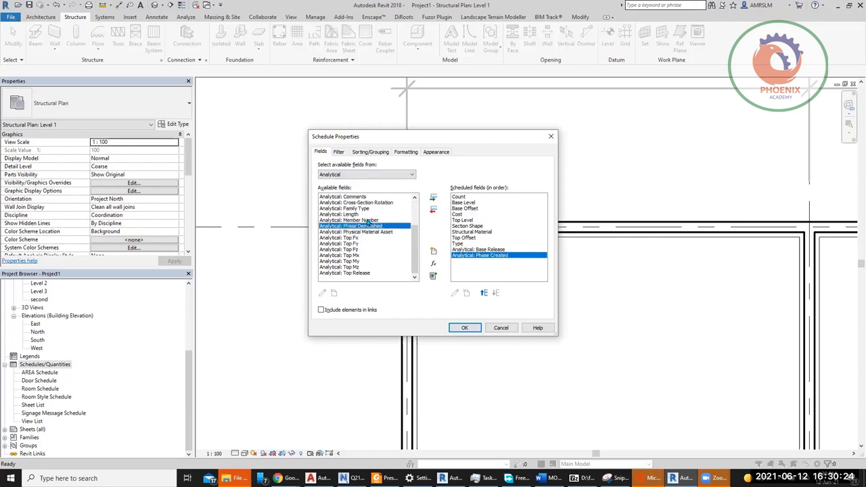
Step: Check the available Section Shape fields and generate the Structural Column Schedule with elements in links excluded
{"action": "left_click", "coordinate": [366, 176]}
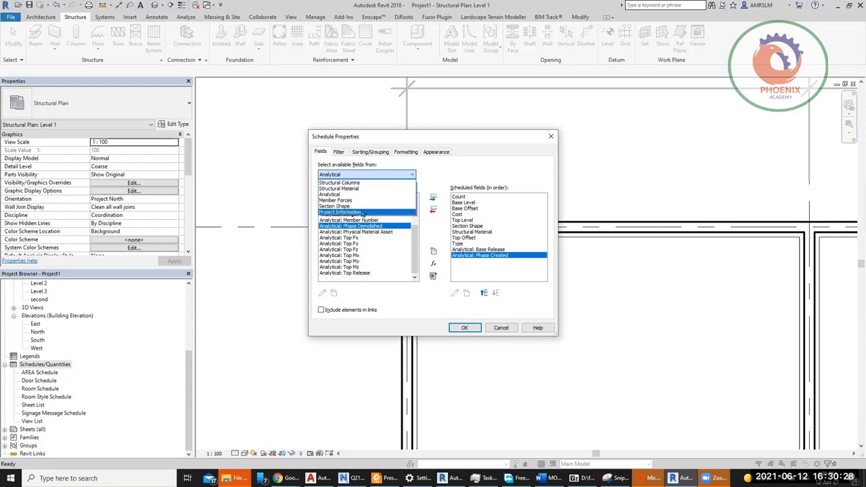
{"action": "left_click", "coordinate": [357, 206]}
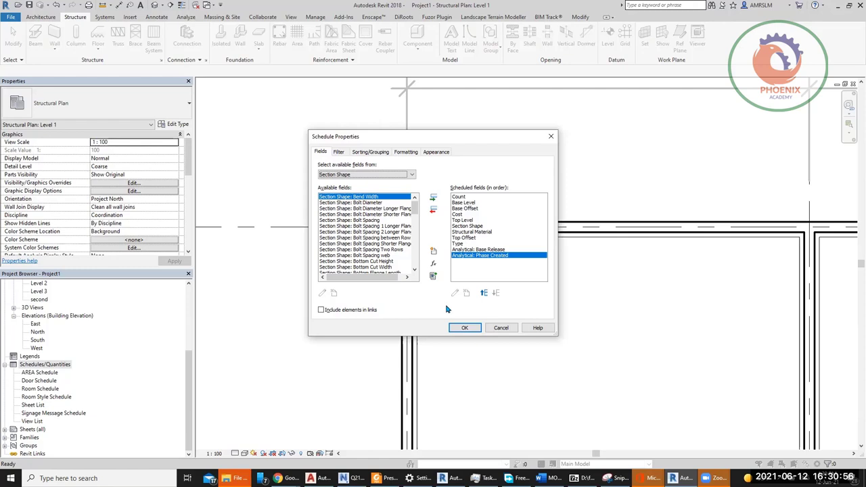
{"action": "left_click", "coordinate": [357, 311]}
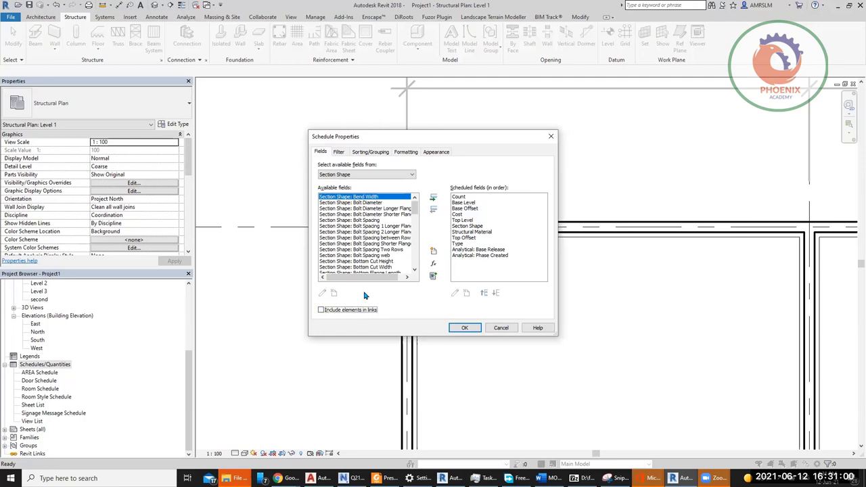
{"action": "left_click", "coordinate": [458, 327]}
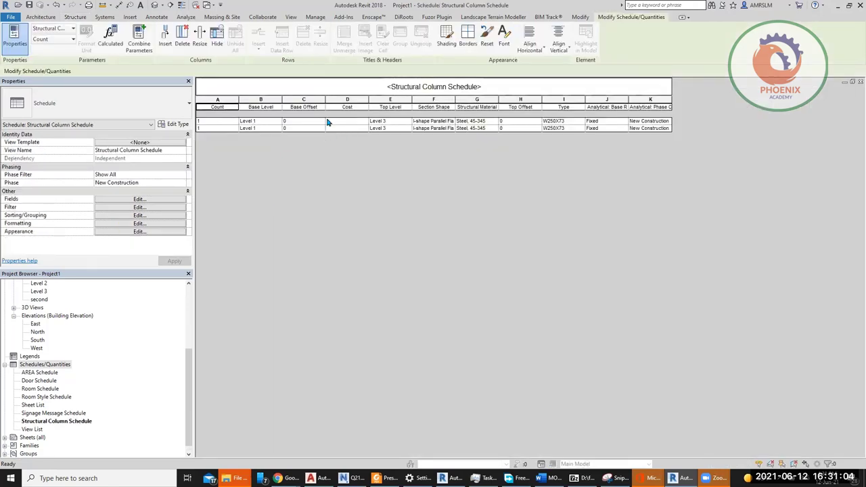
Step: Start a structural column in the Level 1 structural plan and browse the US Metric family library to the concrete structural columns
{"action": "left_click", "coordinate": [187, 303]}
{"action": "double_click", "coordinate": [38, 299]}
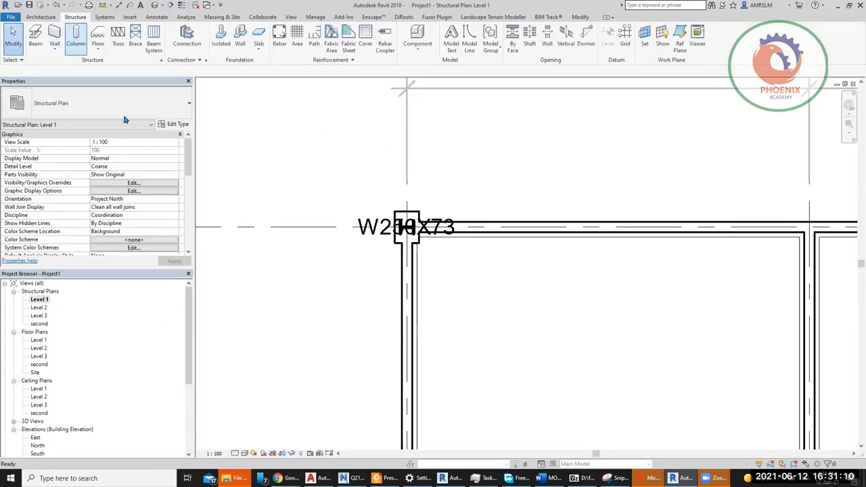
{"action": "left_click", "coordinate": [74, 39]}
{"action": "left_click", "coordinate": [122, 102]}
{"action": "left_click", "coordinate": [145, 106]}
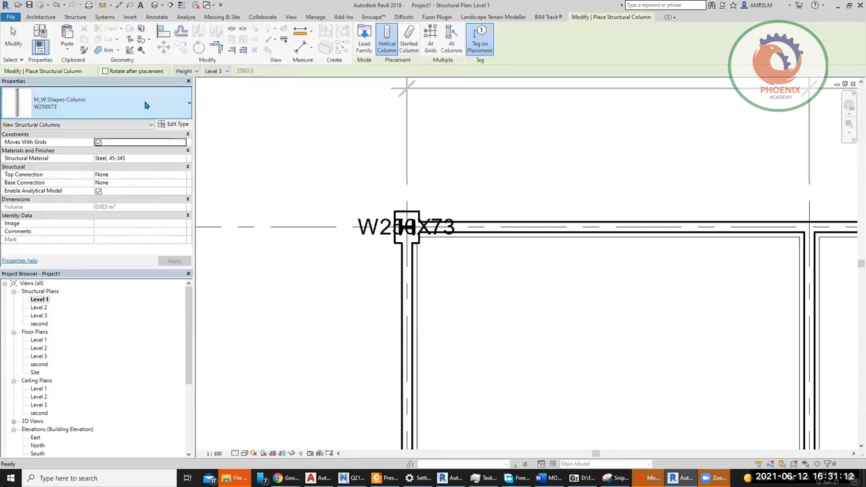
{"action": "left_click", "coordinate": [364, 39]}
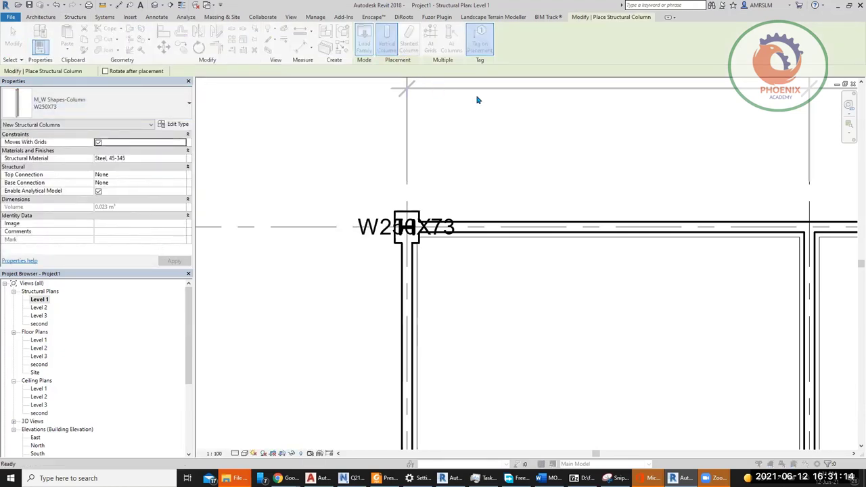
{"action": "left_click_drag", "start_coordinate": [527, 165], "coordinate": [527, 245]}
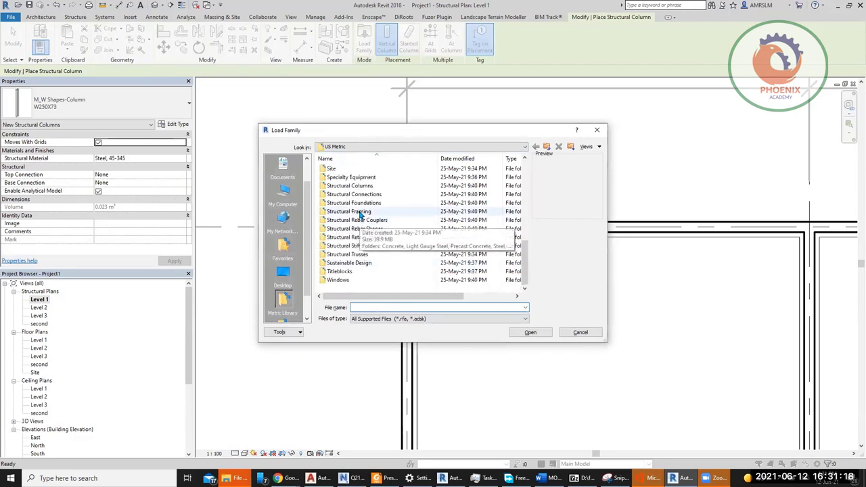
{"action": "double_click", "coordinate": [350, 186]}
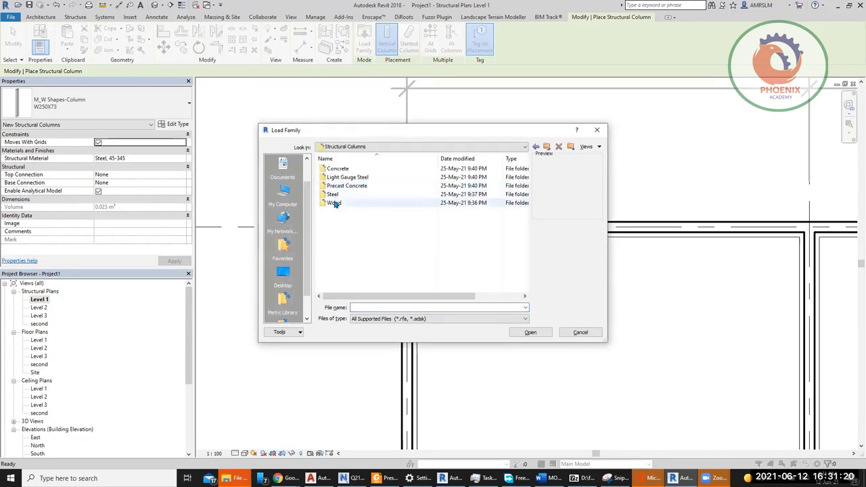
{"action": "double_click", "coordinate": [335, 168]}
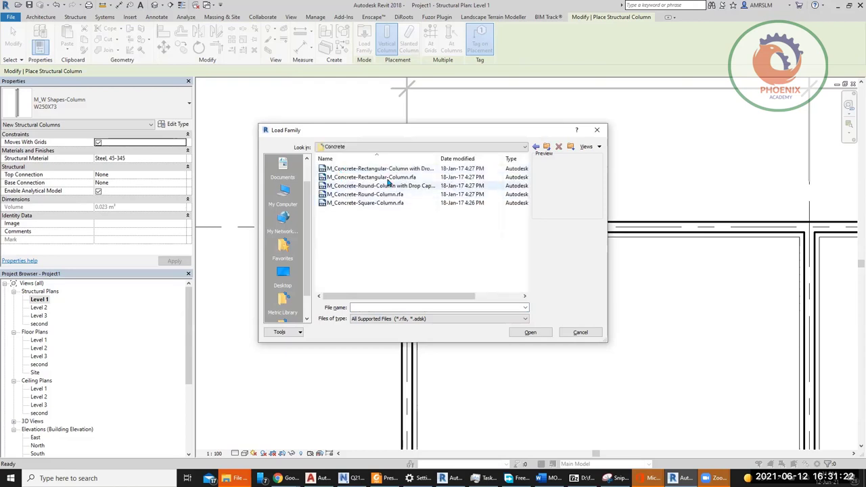
Step: Compare the concrete column families and load M_Concrete-Rectangular-Column with Drop Caps
{"action": "left_click", "coordinate": [396, 203]}
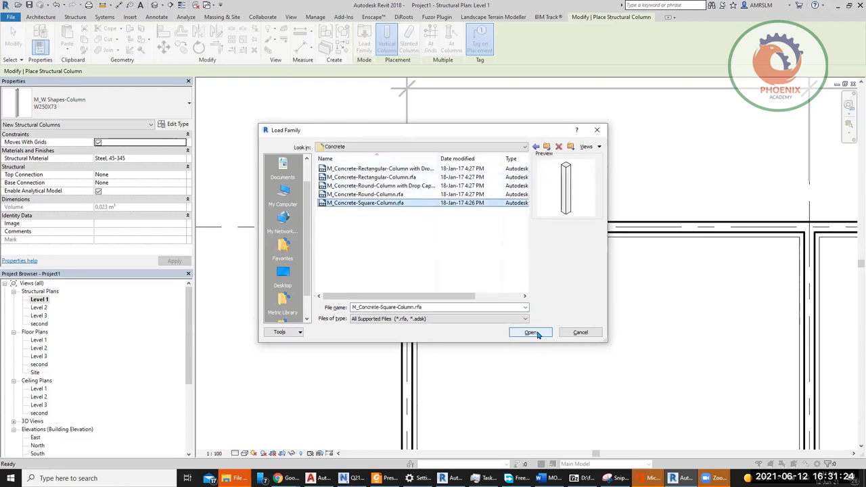
{"action": "left_click", "coordinate": [379, 177]}
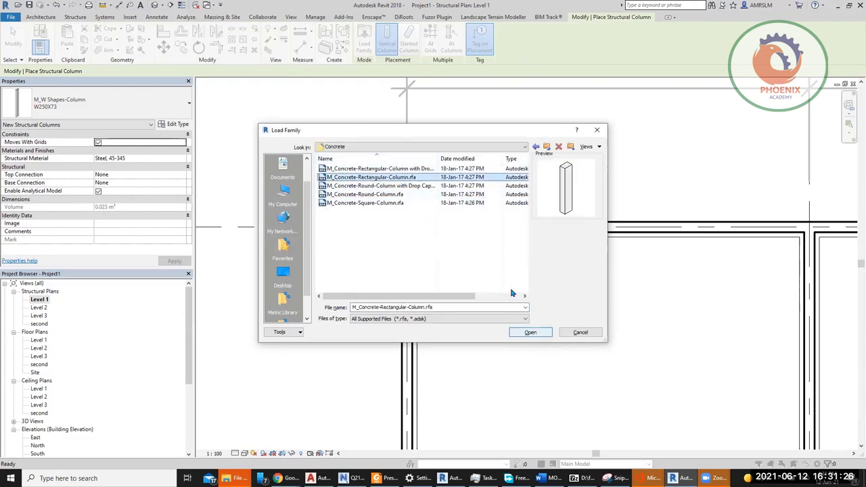
{"action": "double_click", "coordinate": [437, 158]}
{"action": "left_click", "coordinate": [435, 169]}
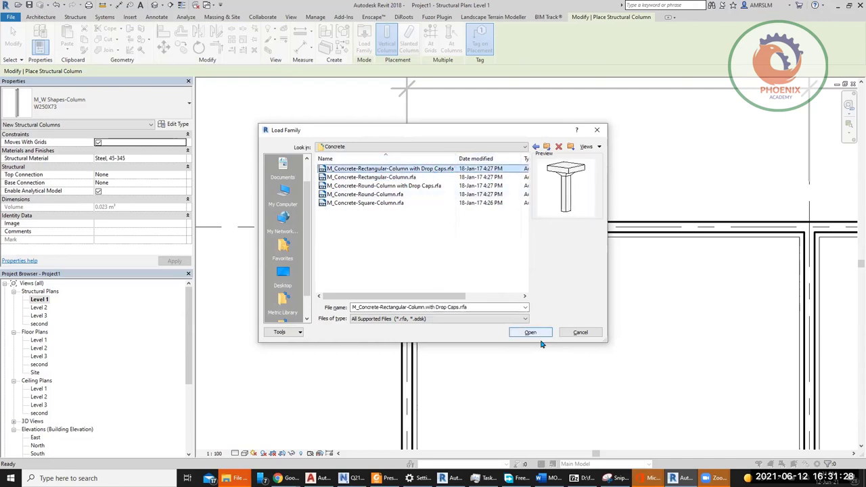
{"action": "left_click", "coordinate": [530, 332]}
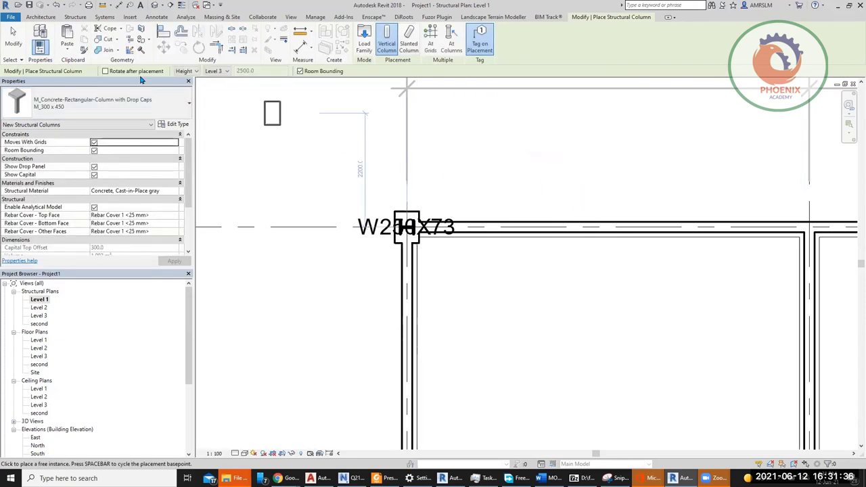
Step: Place one M_300 x 450 column about 1500 mm above grid A outside Room 1, rotated a quarter turn using Rotate after placement
{"action": "left_click", "coordinate": [138, 72]}
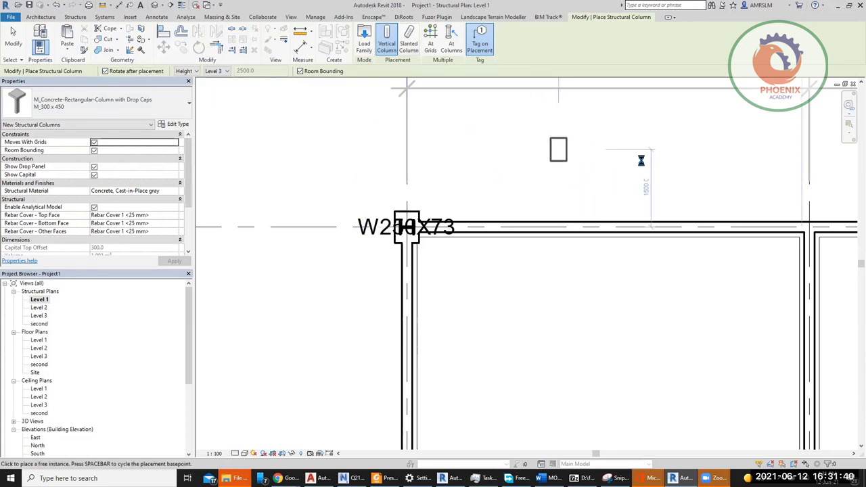
{"action": "left_click", "coordinate": [558, 217]}
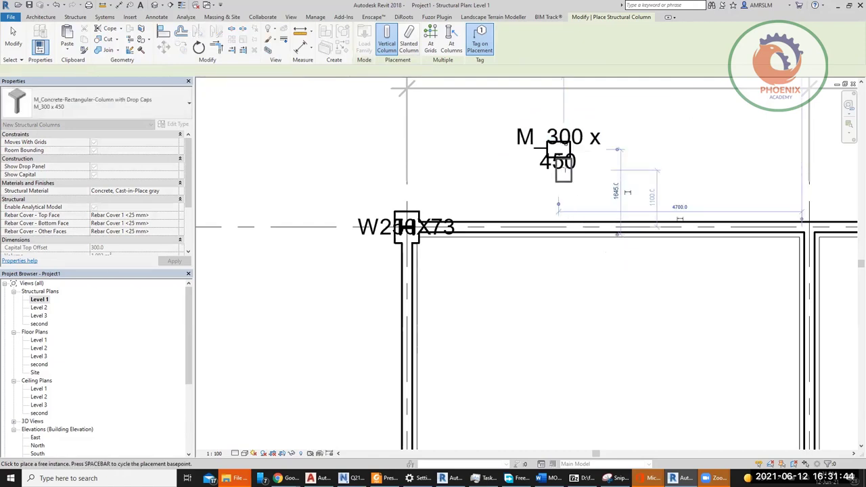
{"action": "right_click", "coordinate": [499, 181]}
{"action": "key", "text": "Escape"}
{"action": "right_click", "coordinate": [481, 175]}
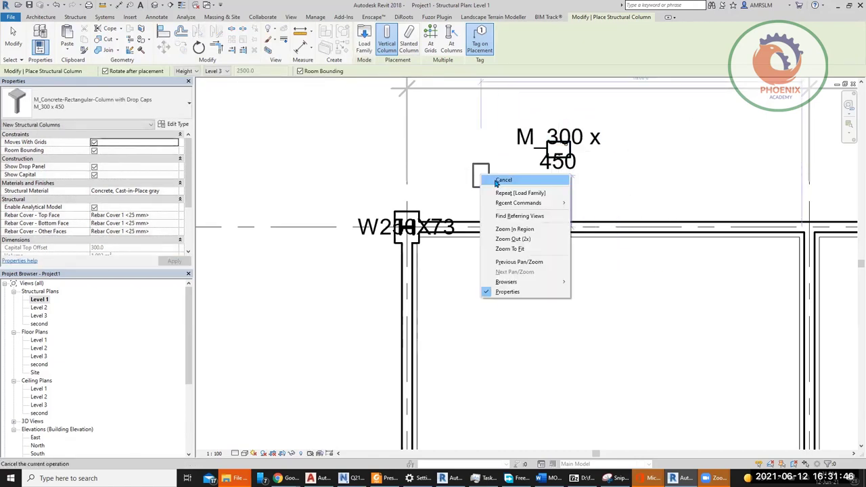
{"action": "left_click", "coordinate": [501, 180]}
Step: Examine the new concrete column's properties and inspect the existing W250X73 columns on grids A and B
{"action": "left_click", "coordinate": [550, 155]}
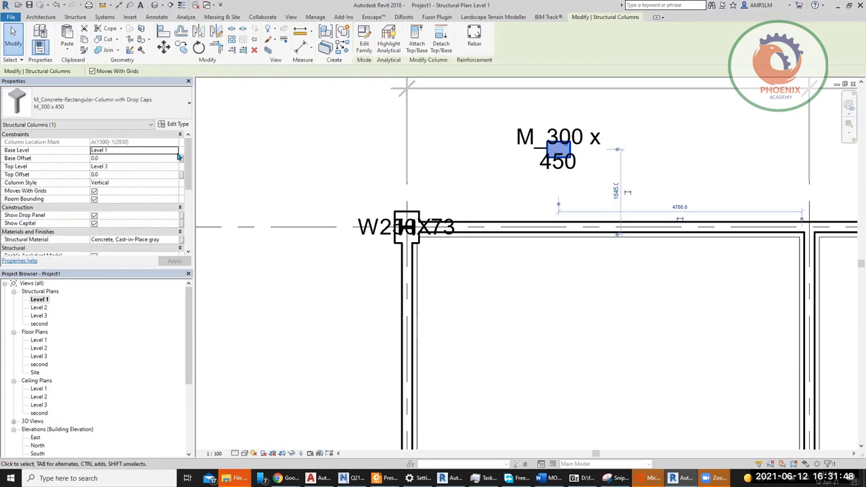
{"action": "left_click_drag", "start_coordinate": [189, 157], "coordinate": [189, 182]}
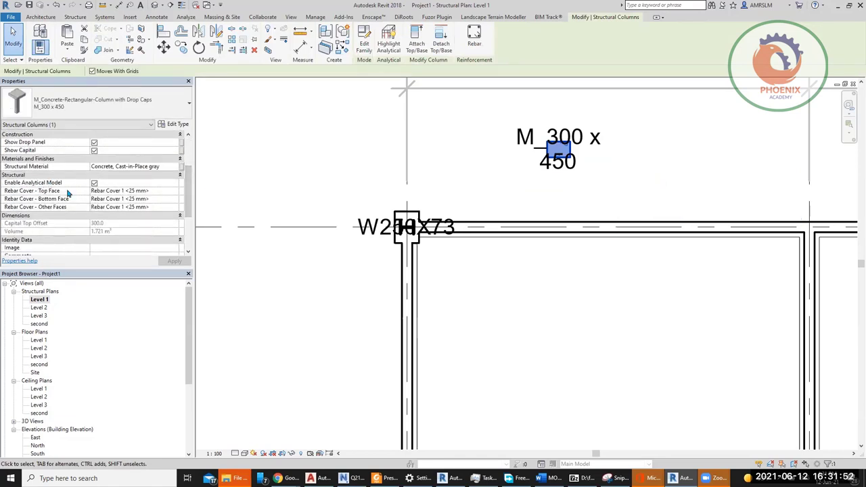
{"action": "left_click", "coordinate": [369, 198]}
{"action": "scroll", "coordinate": [370, 198], "scroll_direction": "down", "scroll_amount": 4}
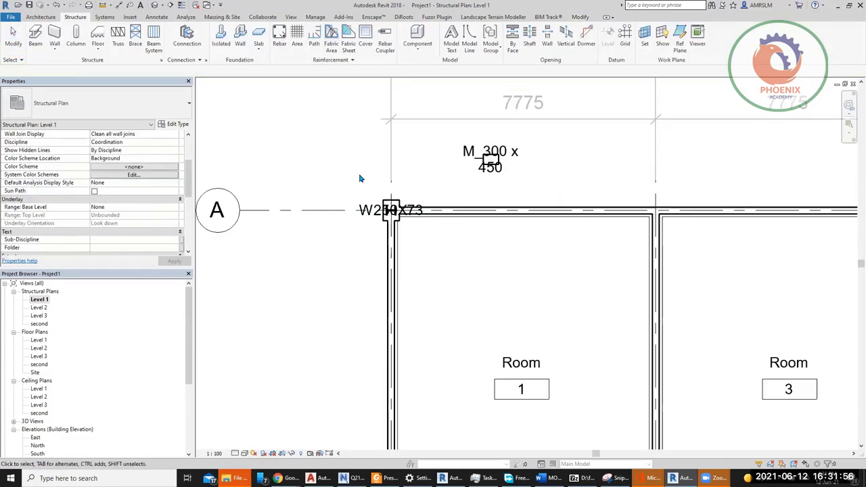
{"action": "left_click_drag", "start_coordinate": [398, 234], "coordinate": [406, 244]}
{"action": "scroll", "coordinate": [538, 219], "scroll_direction": "down", "scroll_amount": 5, "text": "ctrl"}
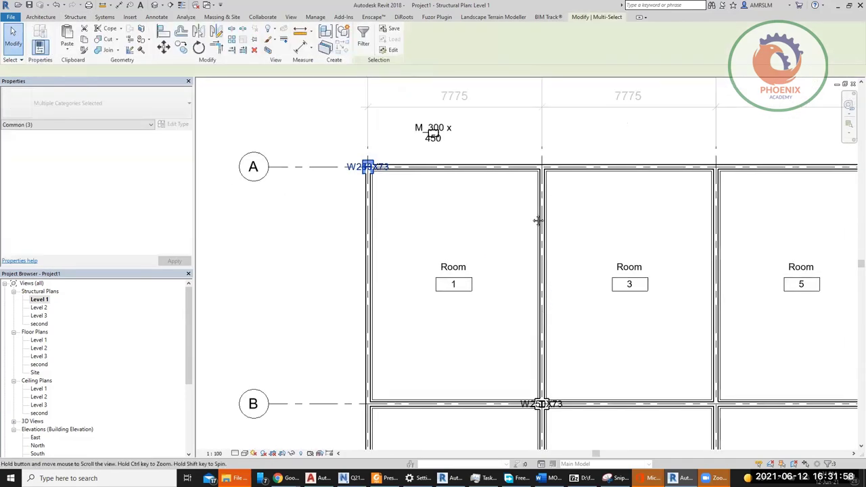
{"action": "left_click_drag", "start_coordinate": [461, 240], "coordinate": [559, 316]}
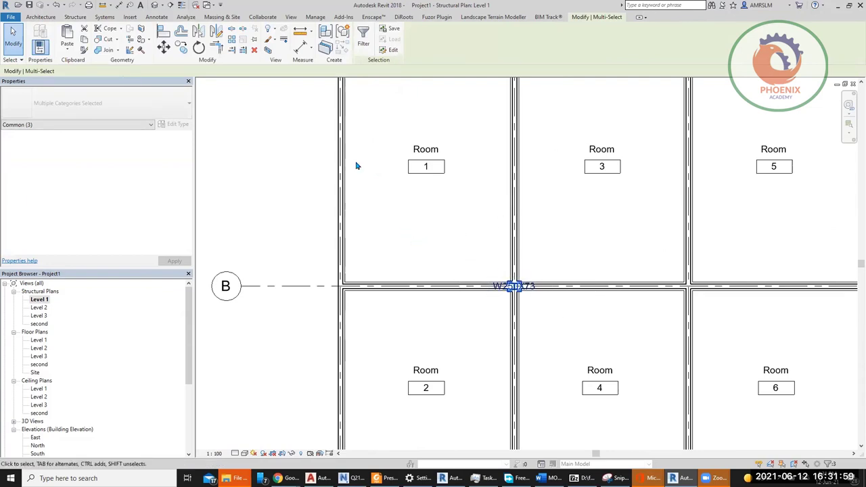
{"action": "left_click", "coordinate": [319, 201]}
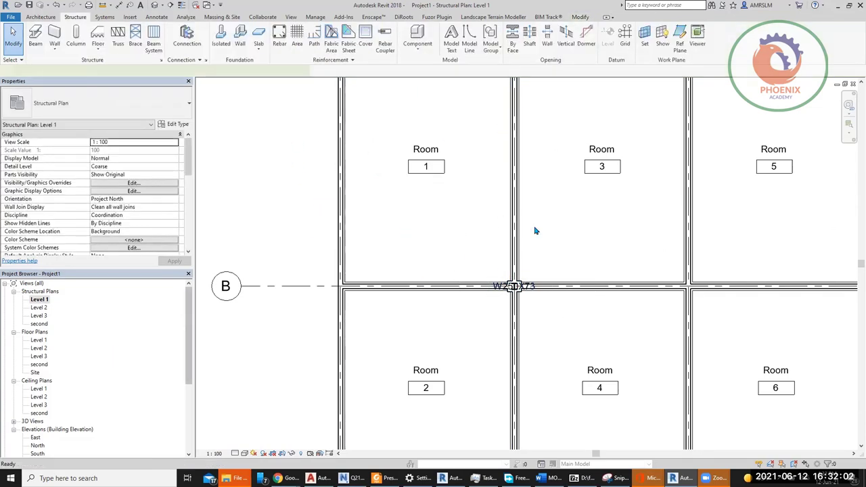
Step: Return to the Structural Column Schedule, open its field settings and examine the available Analytical fields
{"action": "key", "text": "ctrl+Tab"}
{"action": "left_click", "coordinate": [163, 202]}
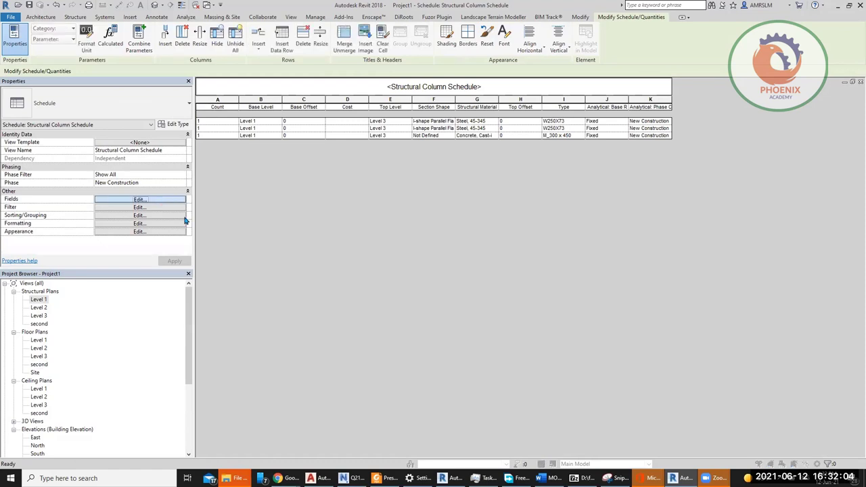
{"action": "left_click_drag", "start_coordinate": [412, 220], "coordinate": [417, 204]}
{"action": "left_click", "coordinate": [412, 175]}
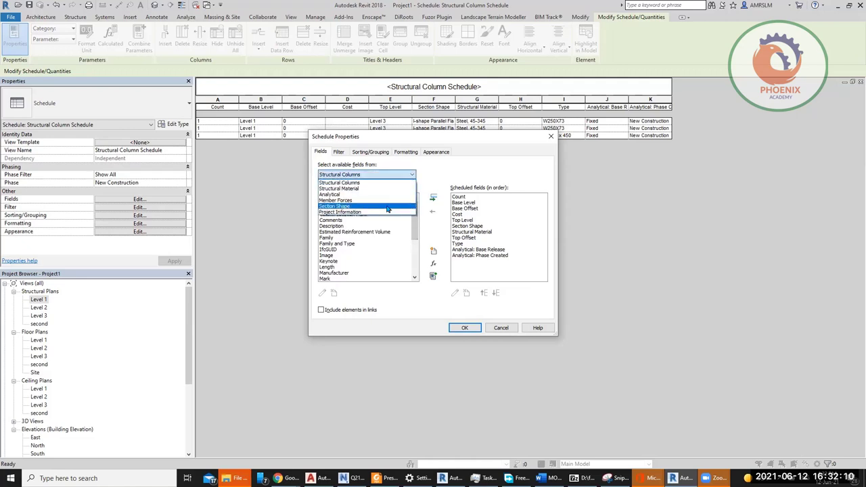
{"action": "left_click", "coordinate": [362, 195]}
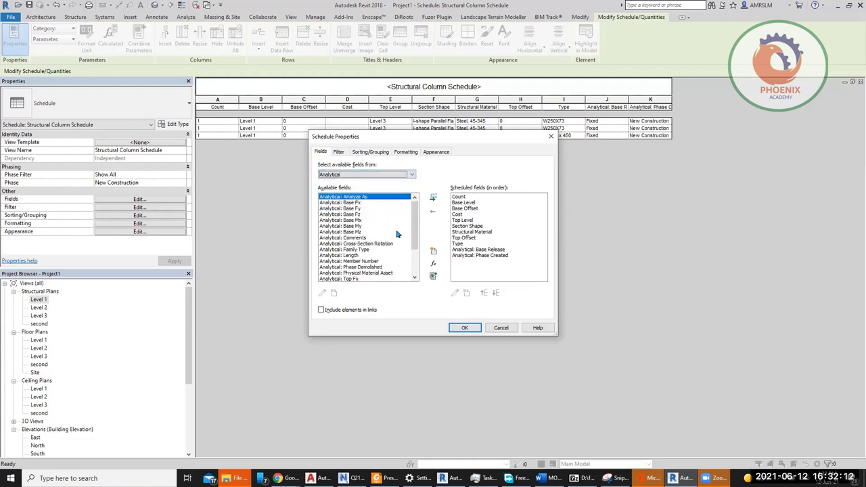
{"action": "left_click_drag", "start_coordinate": [412, 240], "coordinate": [412, 265]}
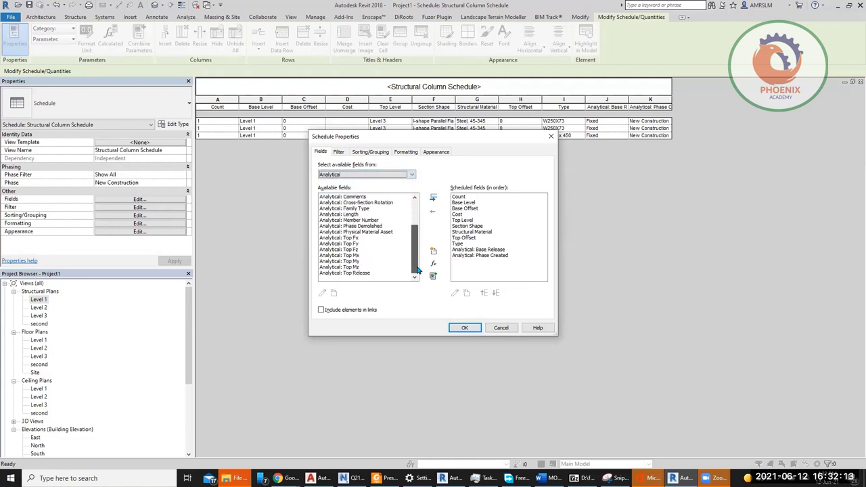
{"action": "left_click", "coordinate": [359, 274]}
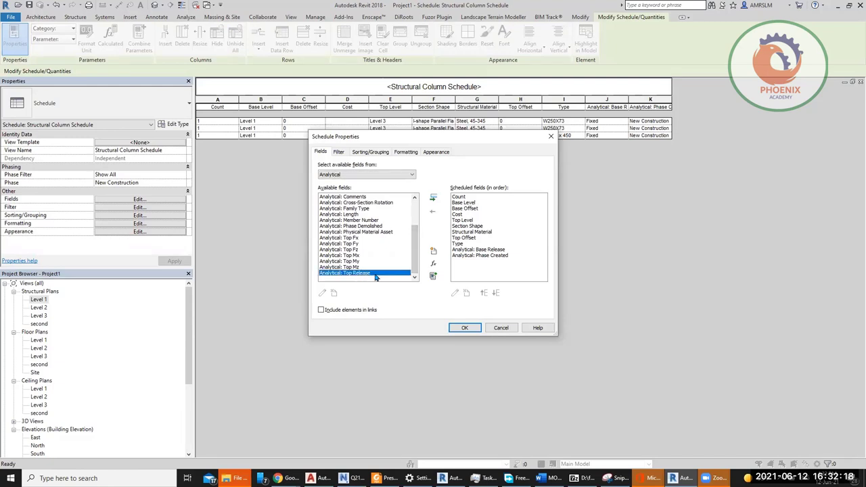
{"action": "scroll", "coordinate": [376, 277], "scroll_direction": "up", "scroll_amount": 3}
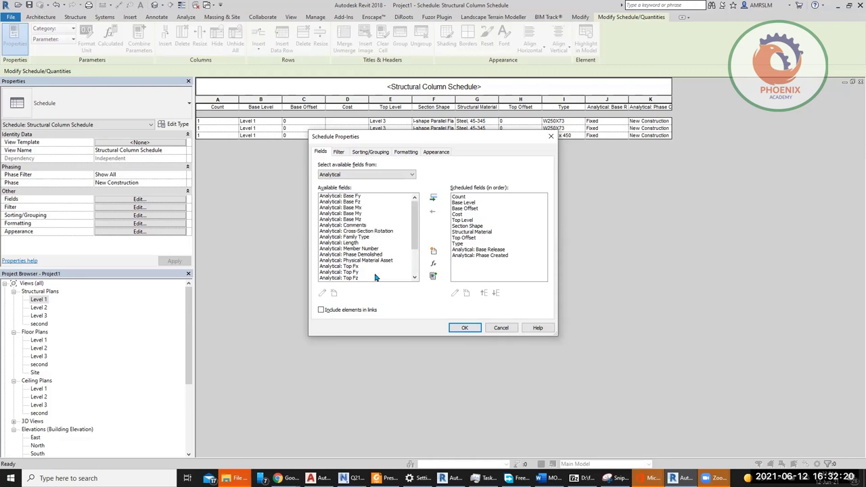
Step: Add the Structural Columns field Estimated Reinforcement Volume to the scheduled fields
{"action": "left_click", "coordinate": [361, 177]}
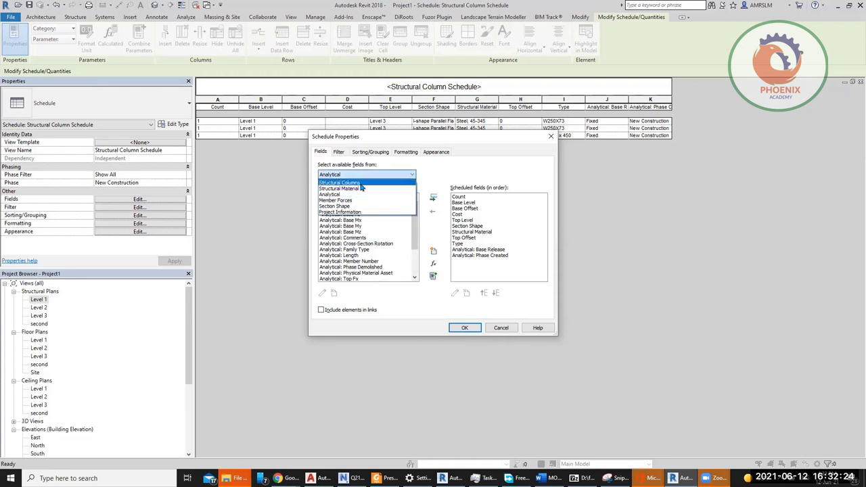
{"action": "left_click", "coordinate": [358, 183]}
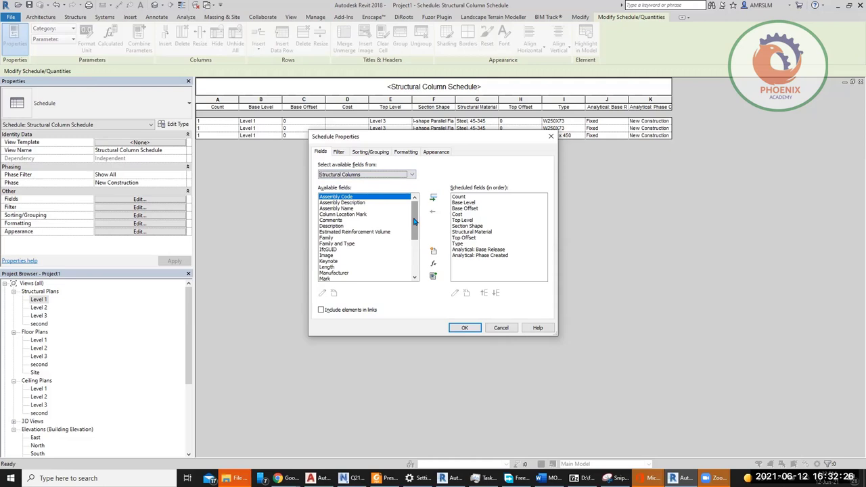
{"action": "left_click_drag", "start_coordinate": [415, 222], "coordinate": [416, 224]}
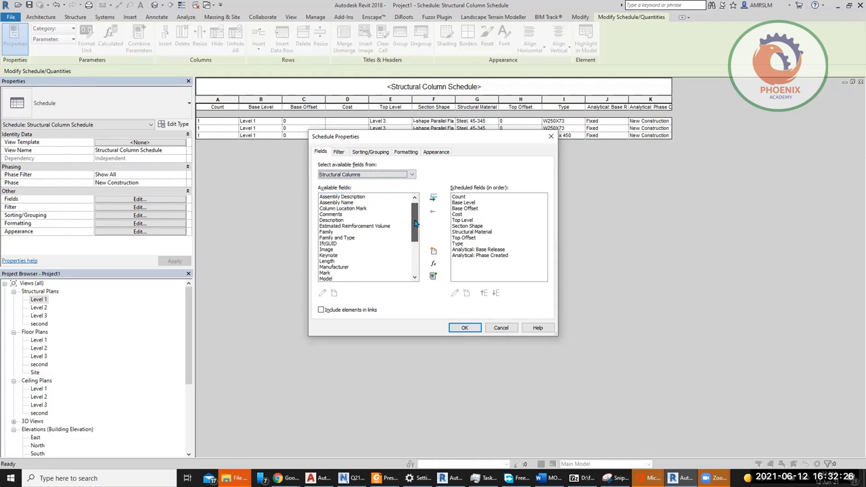
{"action": "left_click", "coordinate": [363, 226]}
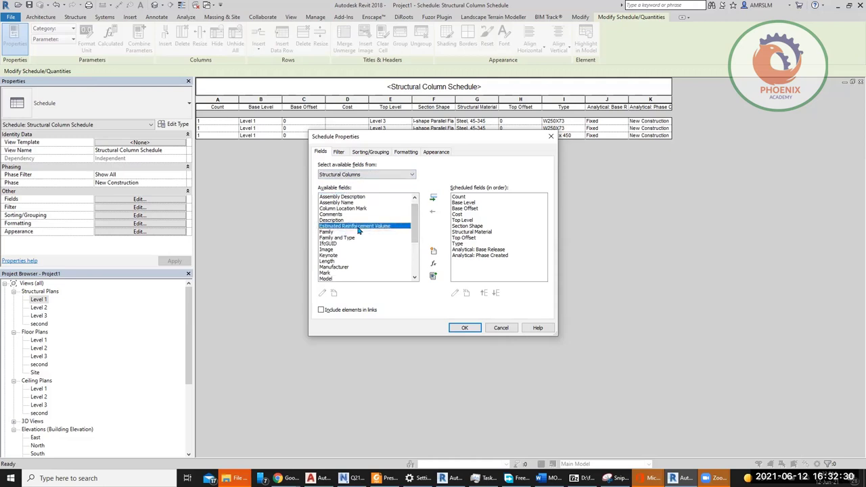
{"action": "double_click", "coordinate": [386, 232]}
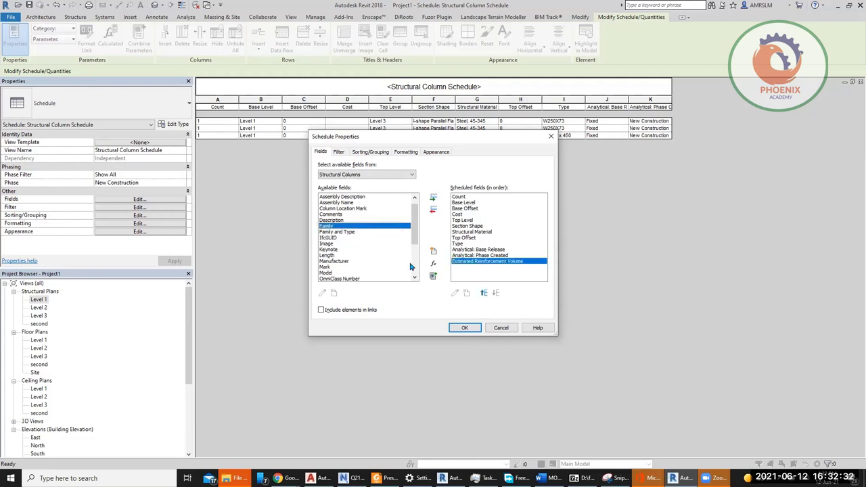
Step: Check the remaining Structural Columns fields and the fields available under Structural Material
{"action": "scroll", "coordinate": [409, 269], "scroll_direction": "down", "scroll_amount": 5}
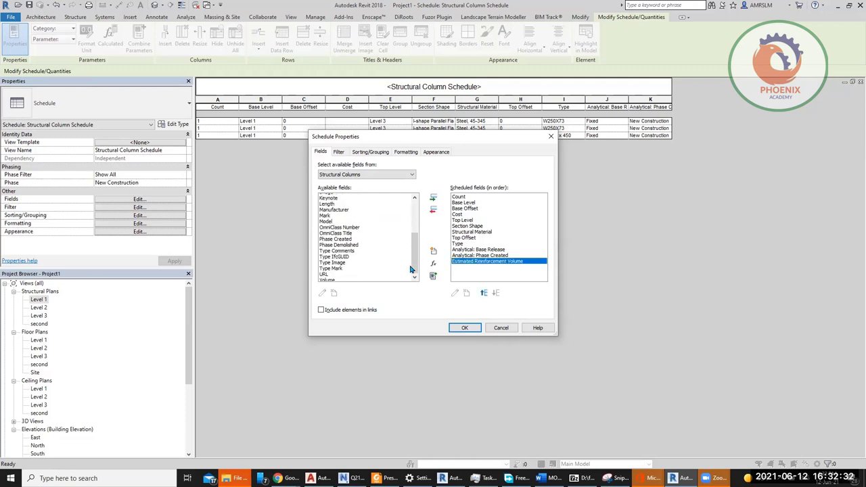
{"action": "left_click", "coordinate": [358, 175]}
{"action": "left_click", "coordinate": [352, 193]}
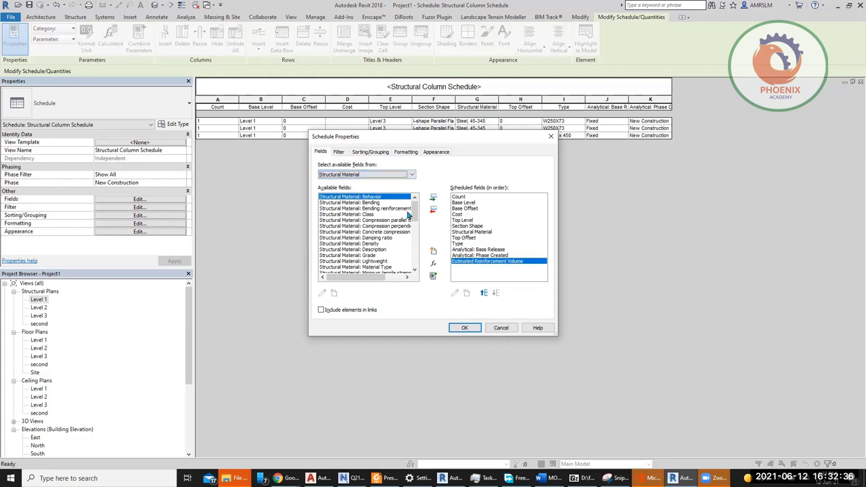
{"action": "scroll", "coordinate": [408, 215], "scroll_direction": "down", "scroll_amount": 8}
{"action": "scroll", "coordinate": [406, 223], "scroll_direction": "up", "scroll_amount": 8}
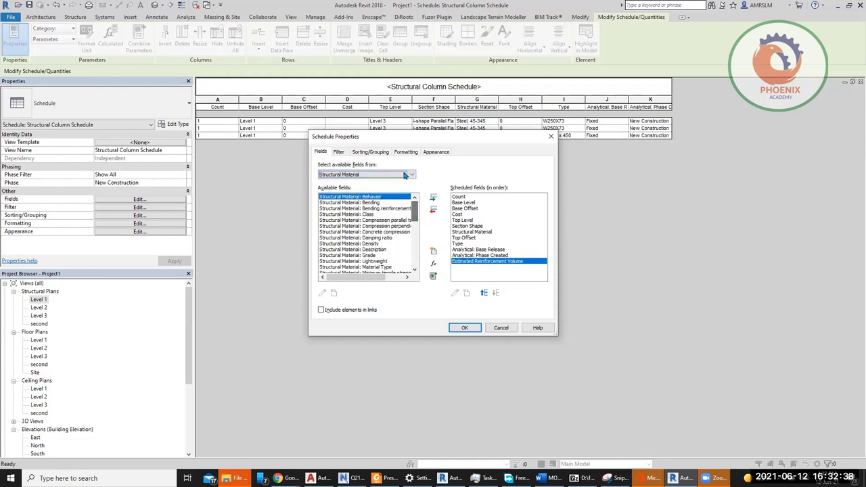